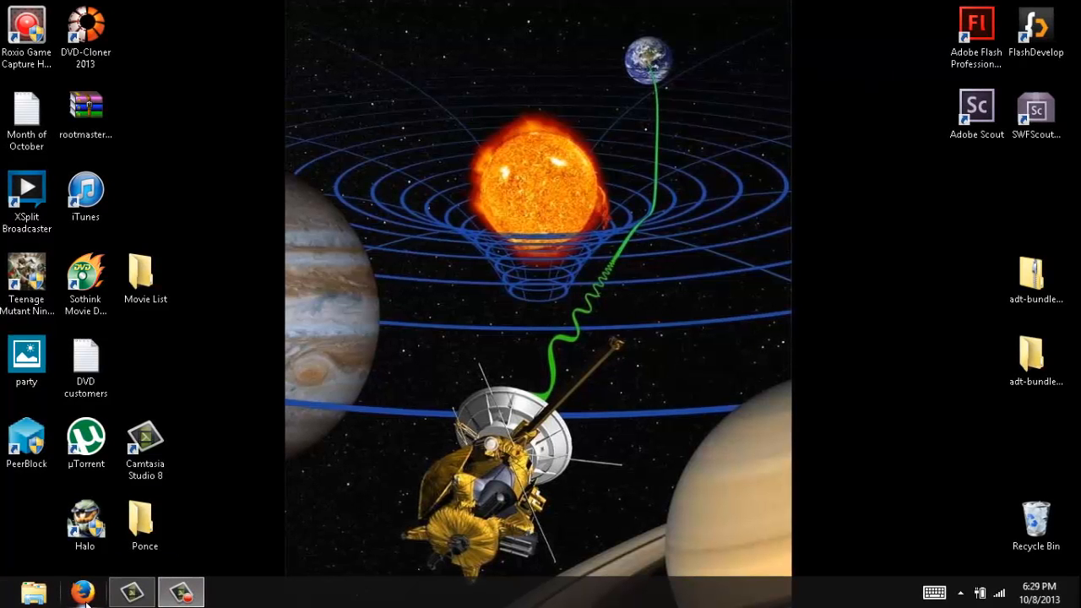
Step: Launch Firefox and load the bookmarked XDA Android 4.1.2 rooting thread
left_click(84, 595)
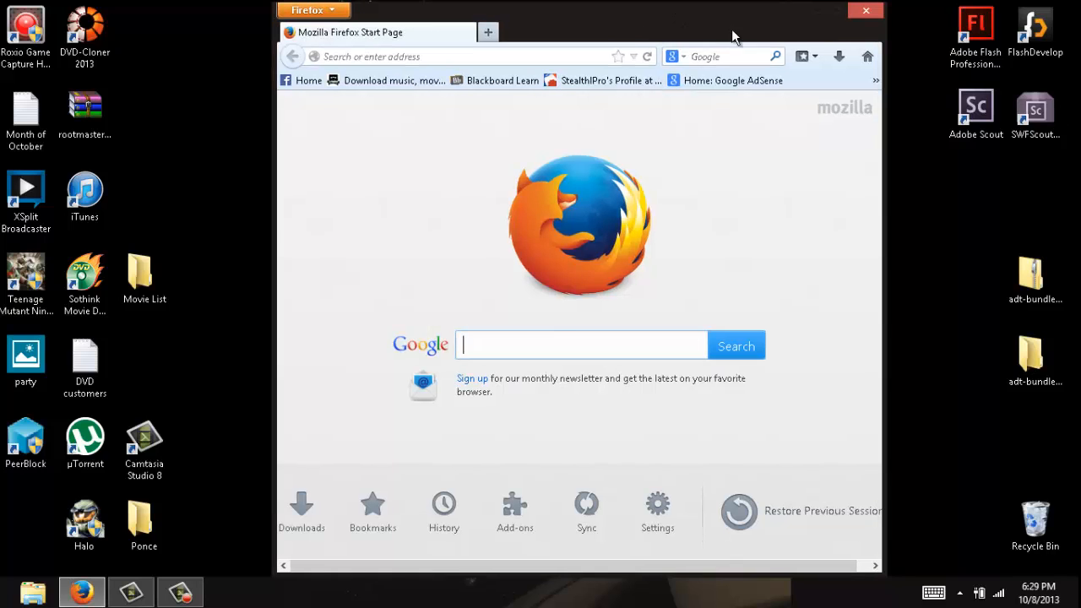
left_click(817, 57)
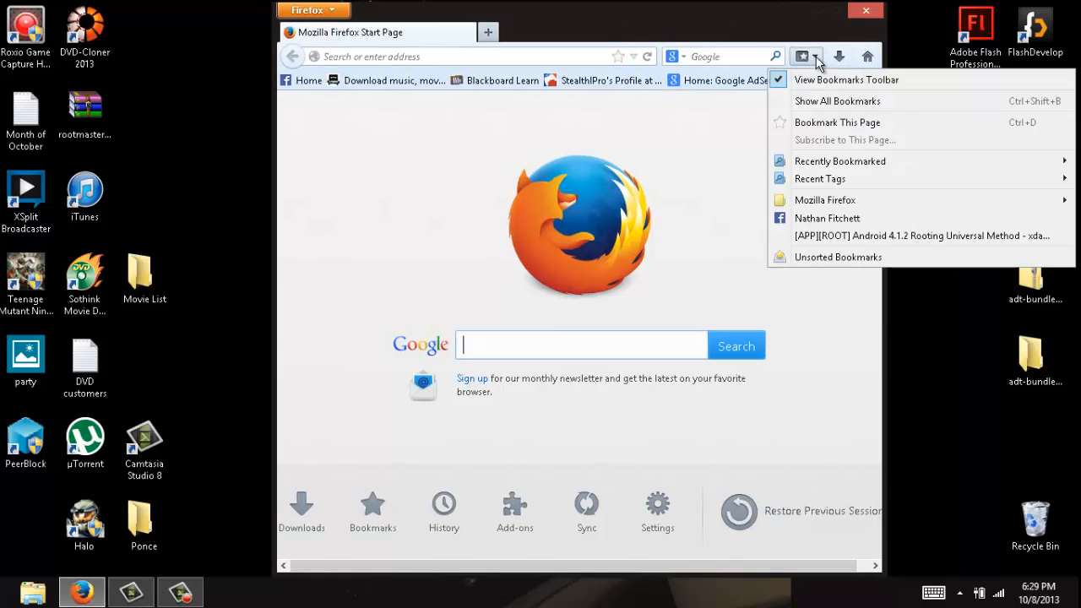
left_click(920, 235)
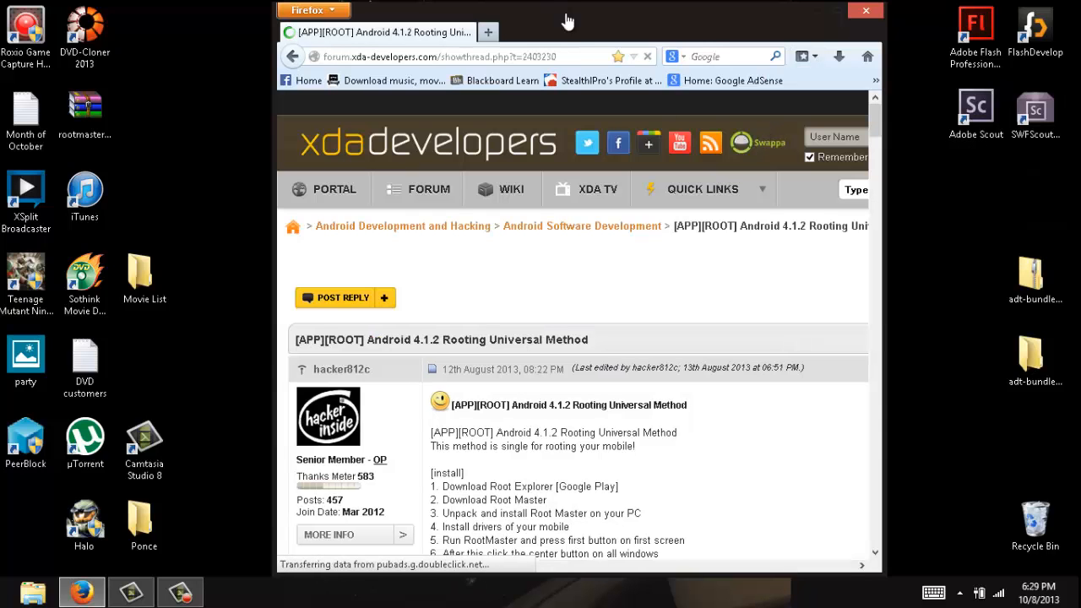
left_click_drag(573, 16, 567, 16)
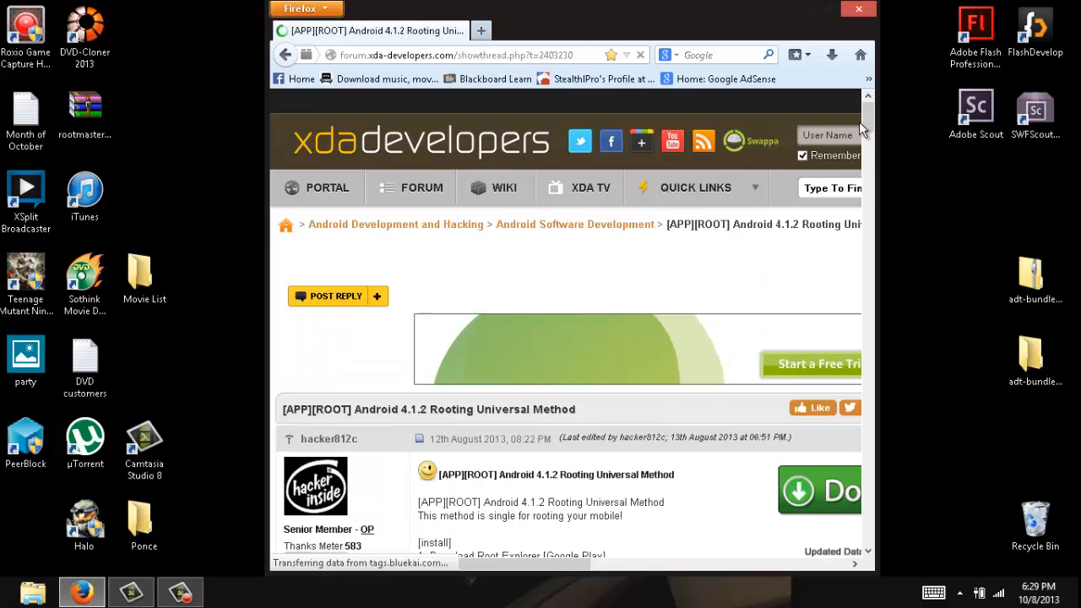
Step: Review the thread address and Root Master Download heading, then minimise Firefox to the desktop
left_click_drag(572, 55, 341, 56)
left_click_drag(867, 118, 869, 147)
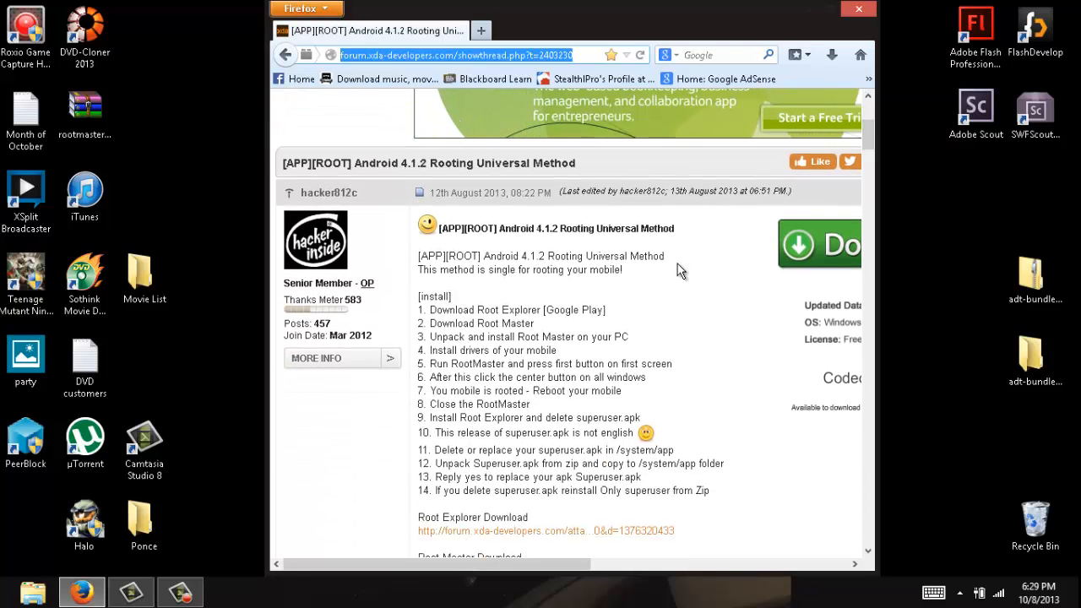
scroll(681, 268, "down", 3)
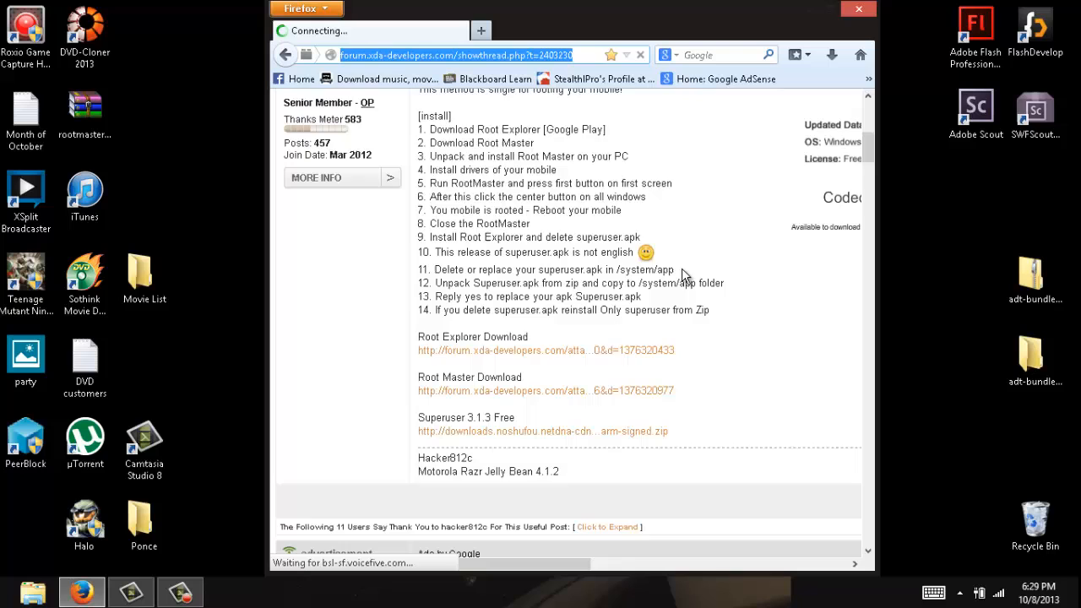
scroll(681, 268, "down", 3)
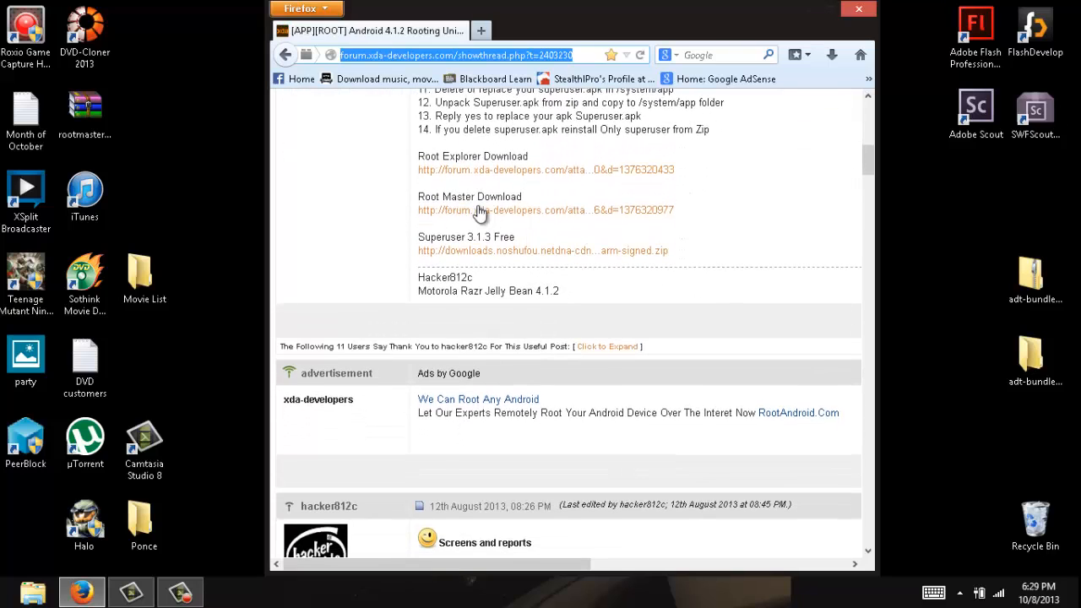
left_click_drag(418, 197, 503, 196)
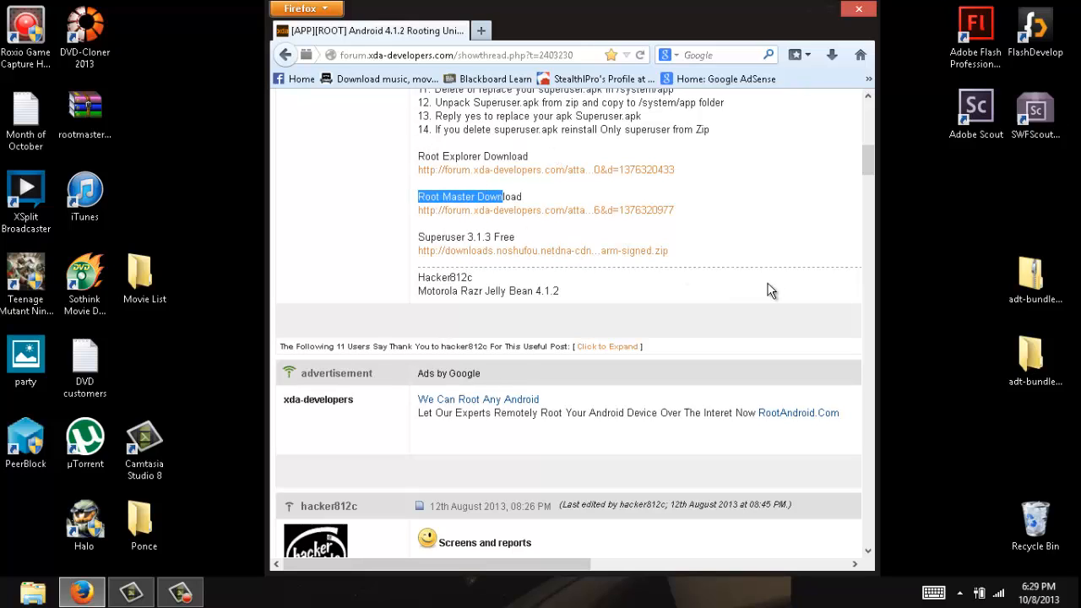
scroll(770, 290, "down", 3)
scroll(771, 290, "up", 4)
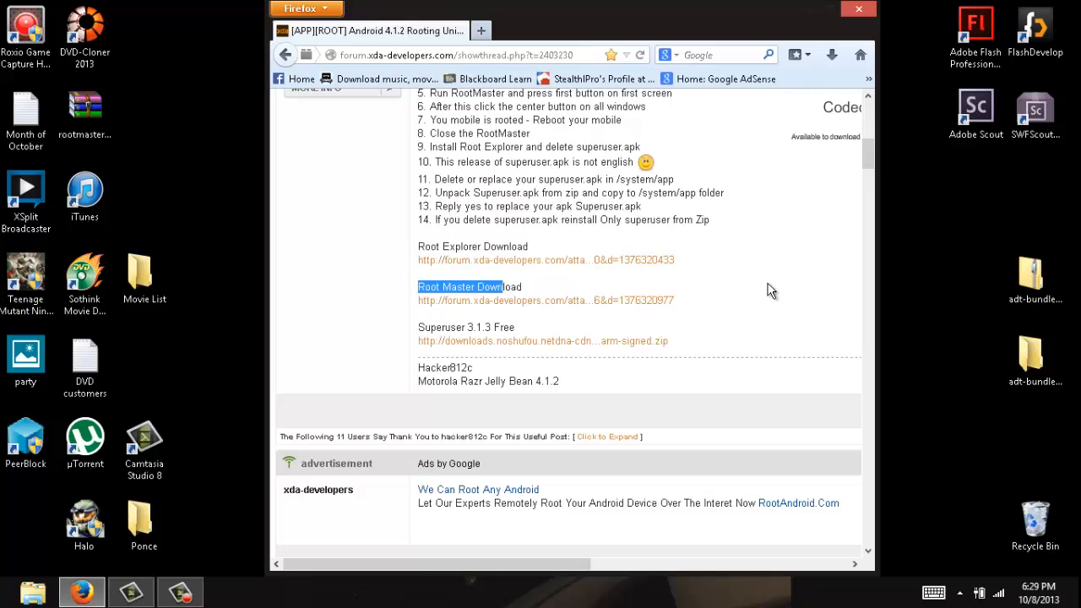
left_click(781, 286)
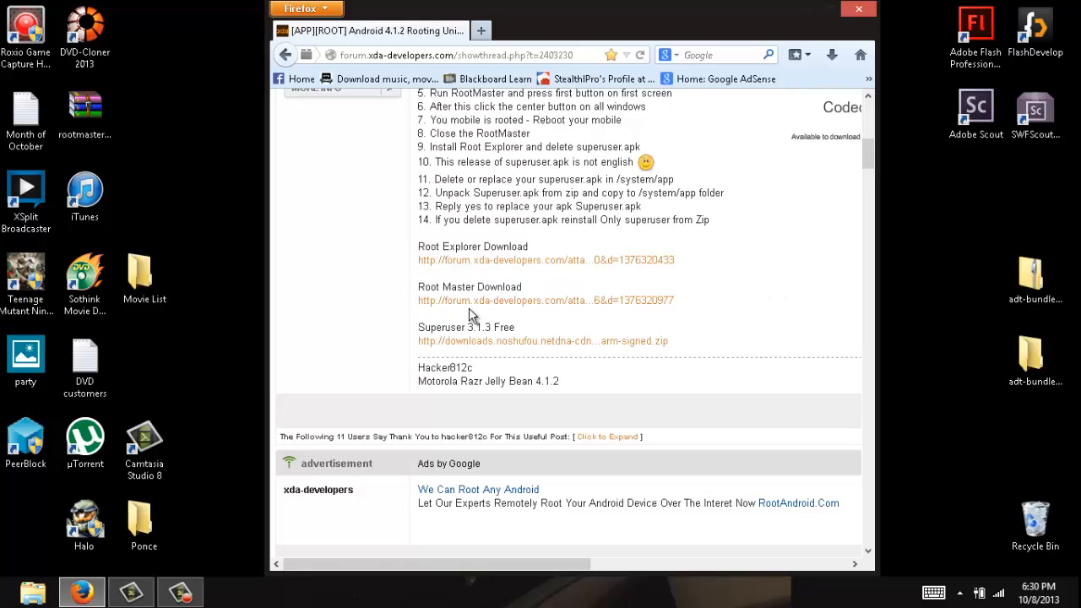
left_click(811, 11)
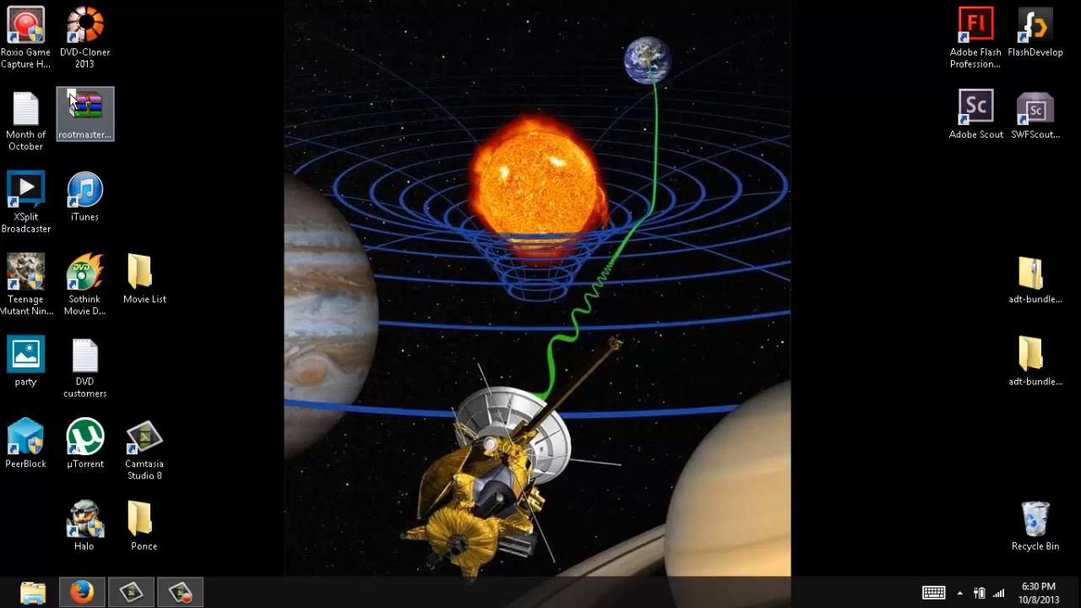
Step: Extract the rootmaster archive into a rootmaster(1) folder on the desktop
right_click(82, 116)
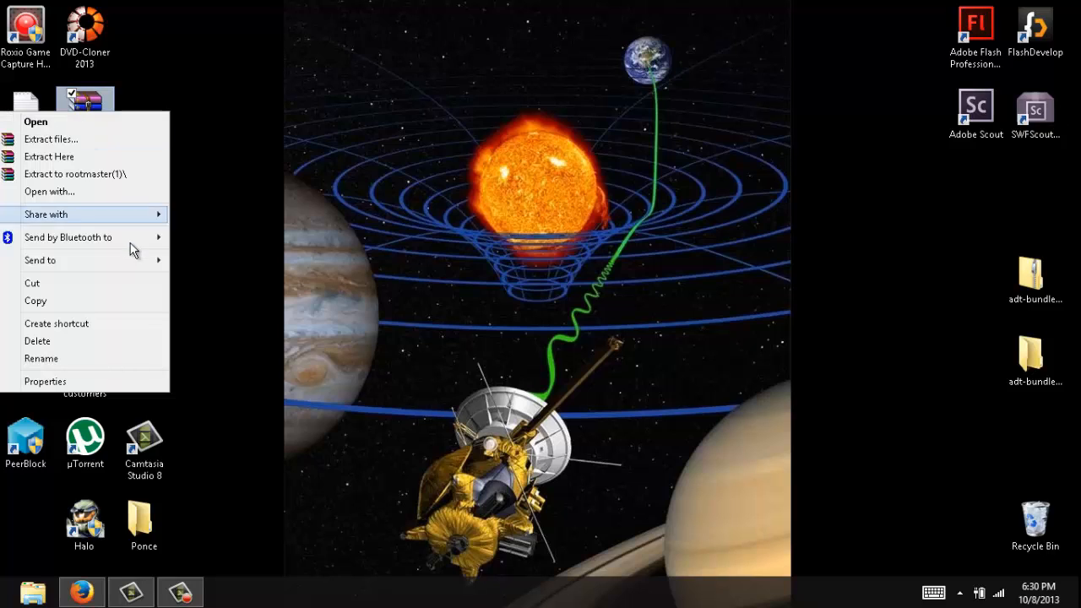
left_click(75, 174)
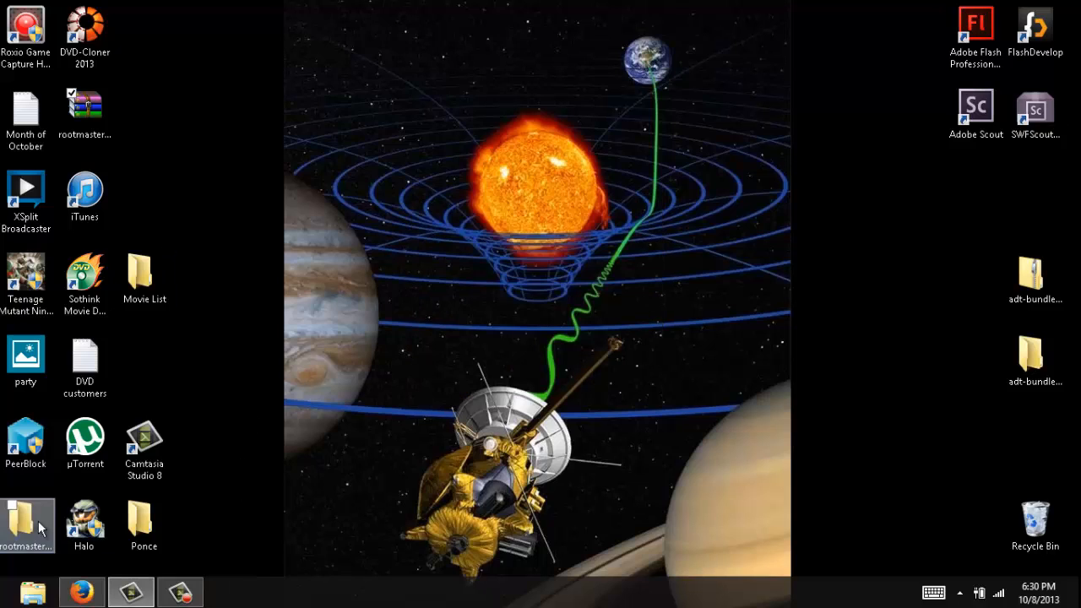
left_click_drag(25, 519, 203, 114)
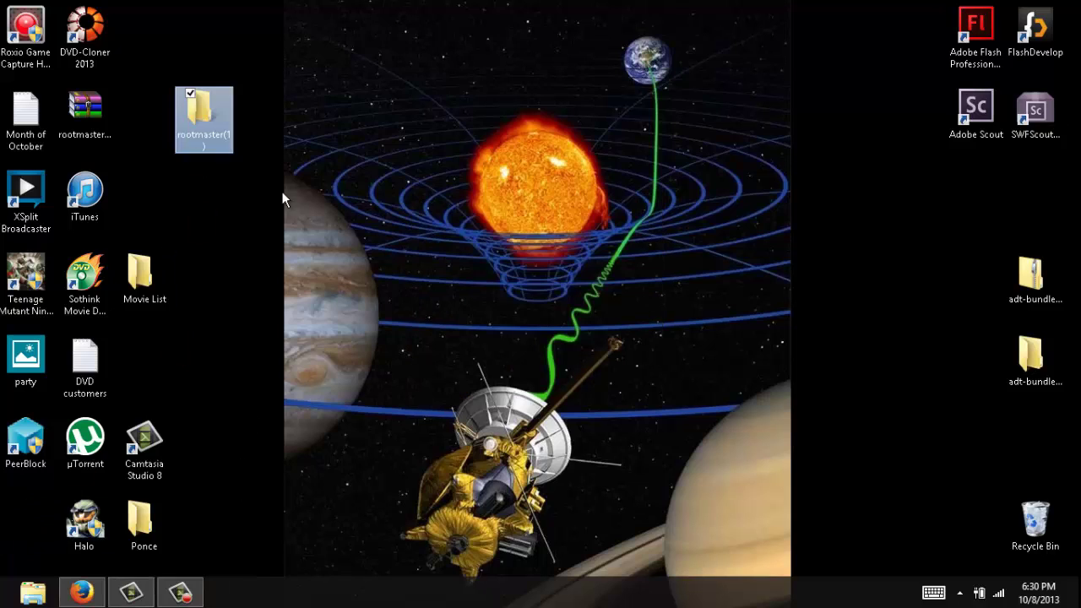
Step: Enter the rootmaster(1) folder and launch the rootmaster installer
double_click(203, 114)
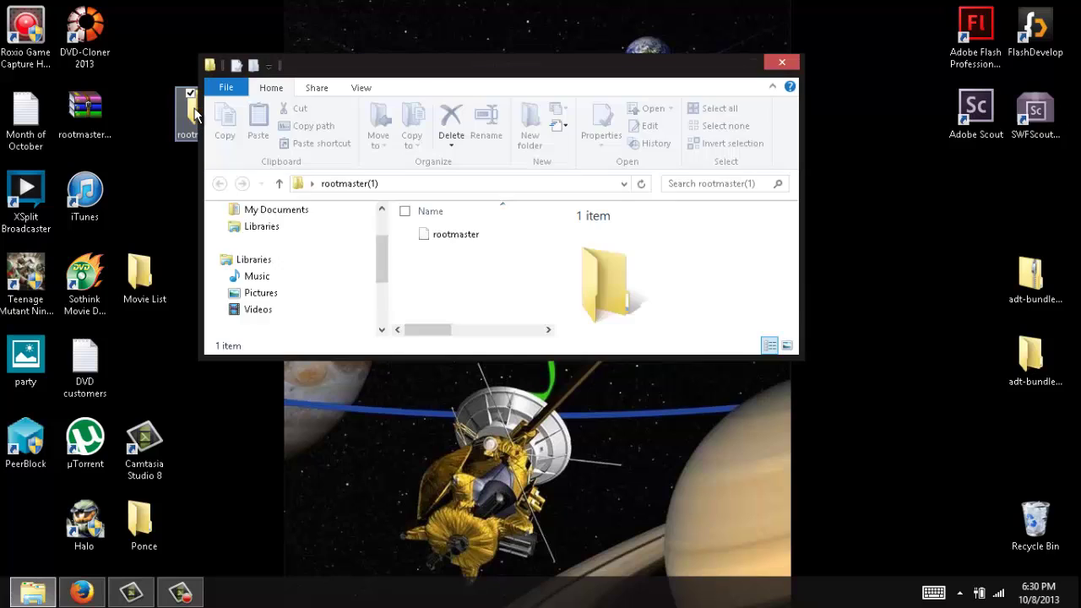
left_click(454, 234)
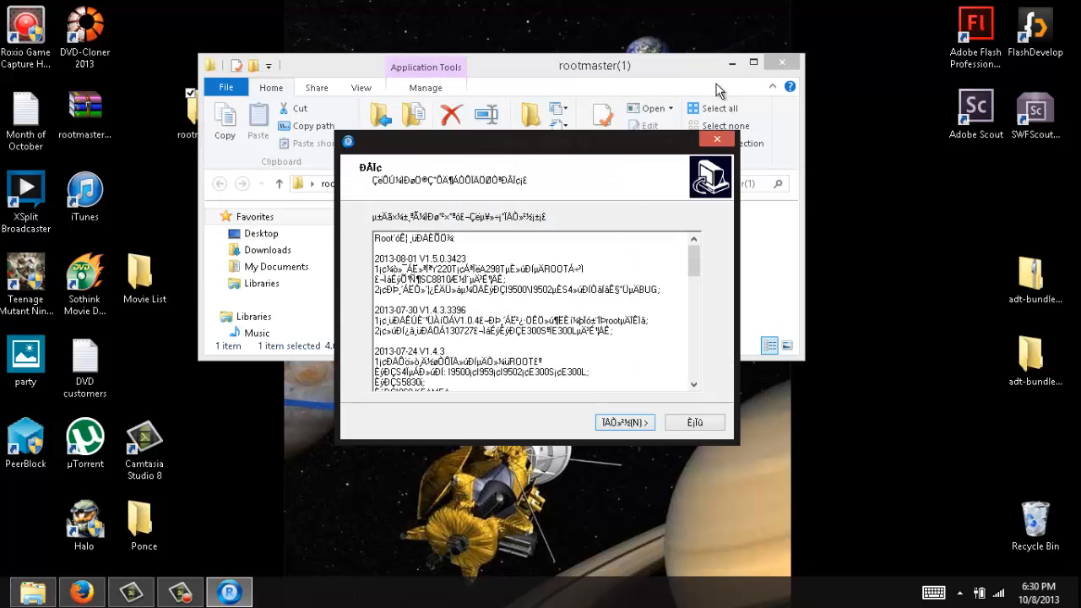
Step: Install Root Master with default folder and start menu settings, finishing to launch ROOT大师 V1.7.0
left_click(733, 68)
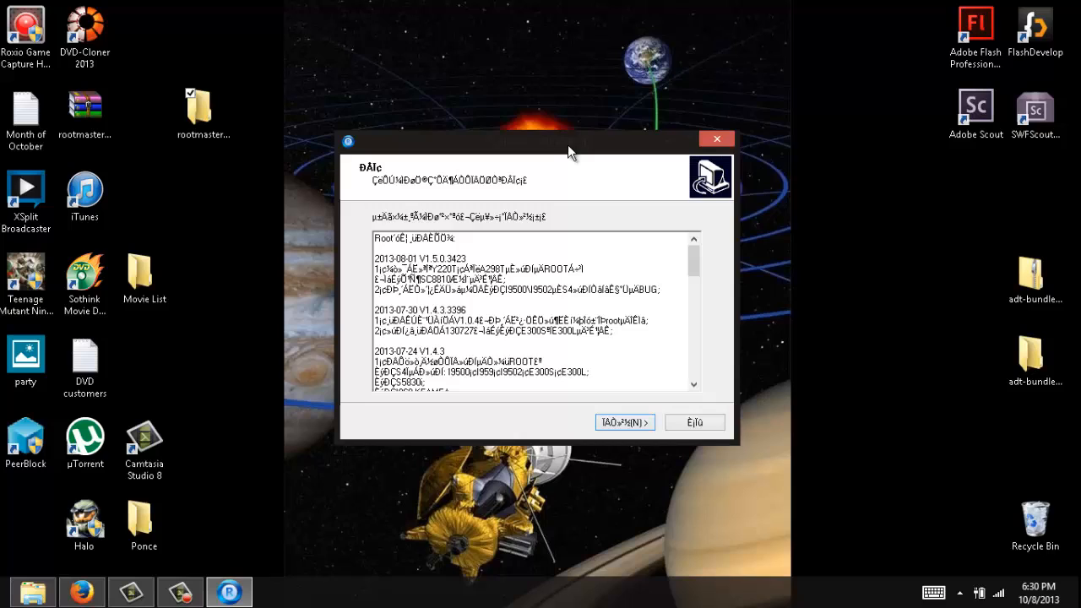
mouse_move(567, 144)
left_mouse_down()
mouse_move(593, 119)
mouse_move(597, 136)
left_mouse_up()
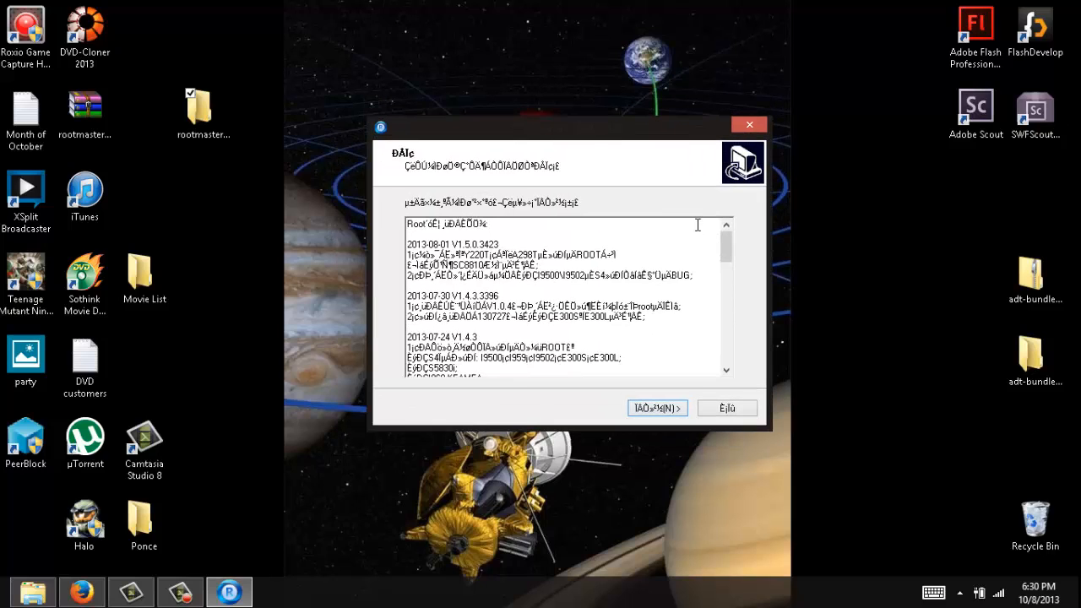
left_click(657, 408)
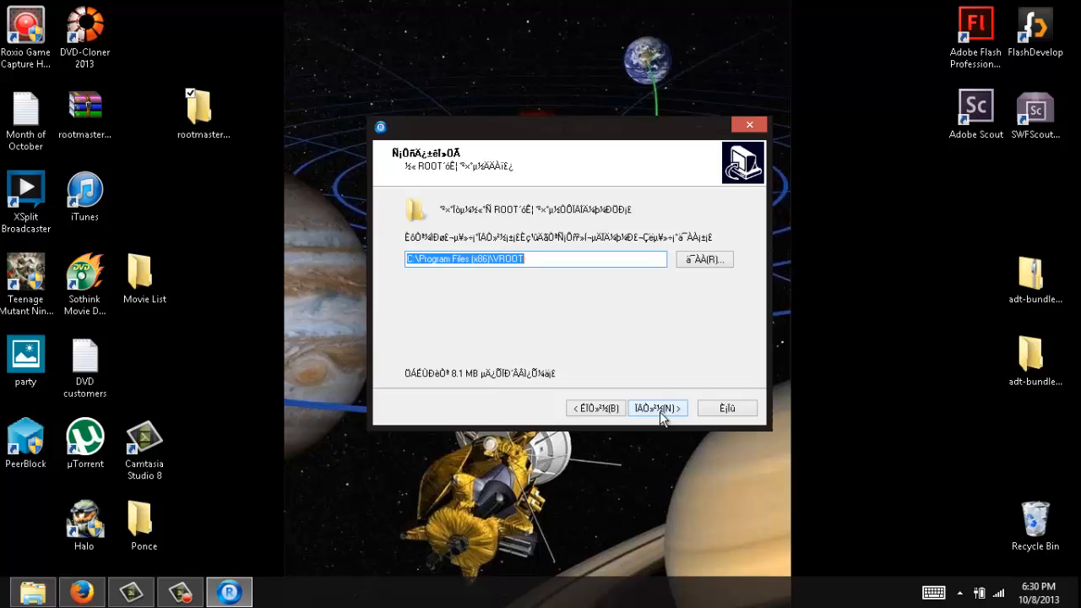
left_click(663, 418)
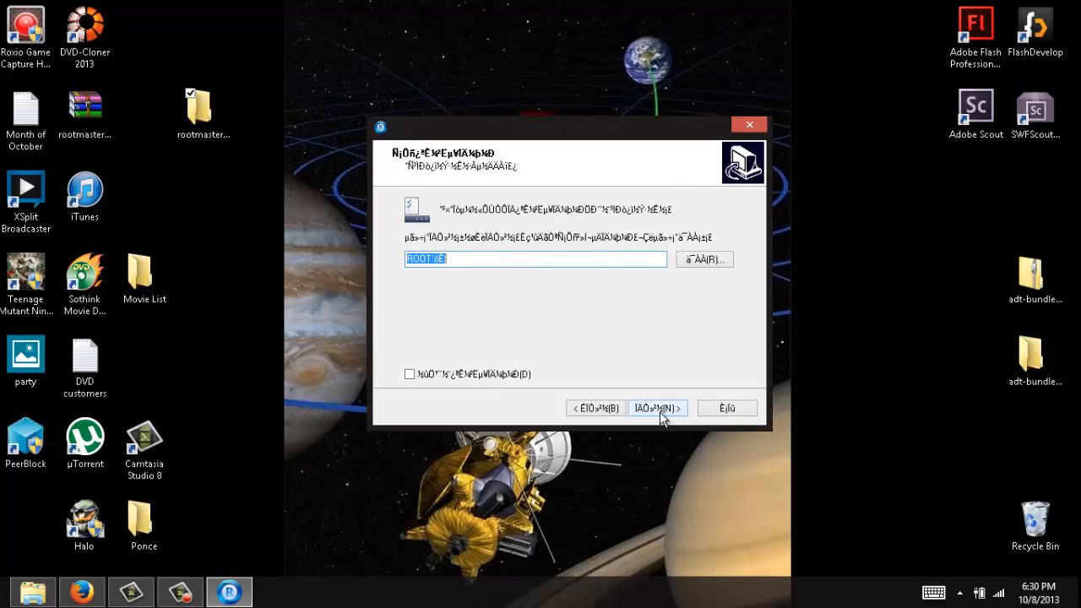
left_click(663, 418)
left_click(662, 418)
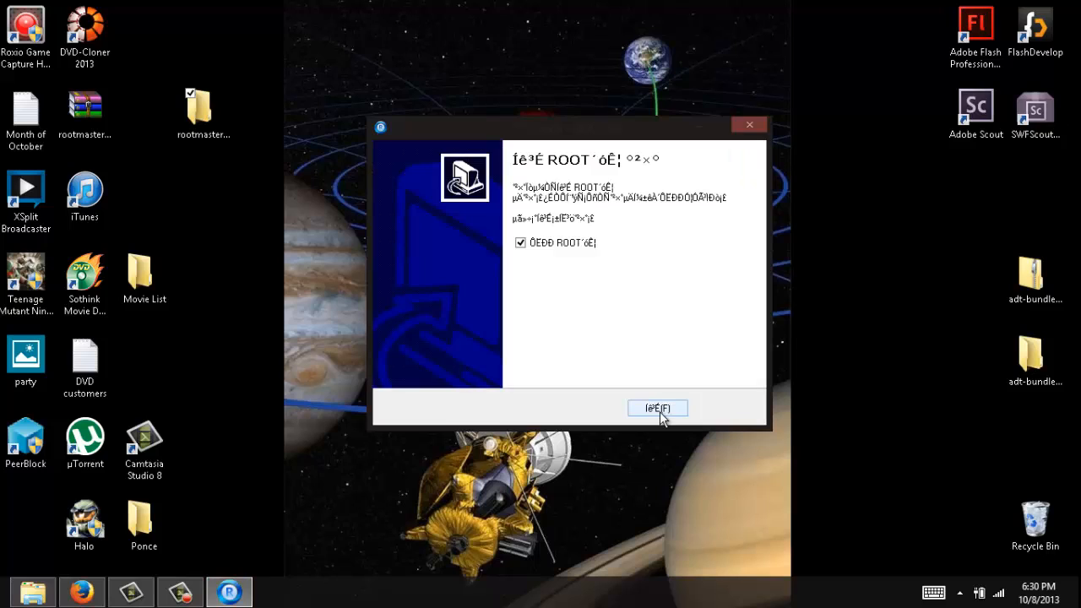
left_click(657, 409)
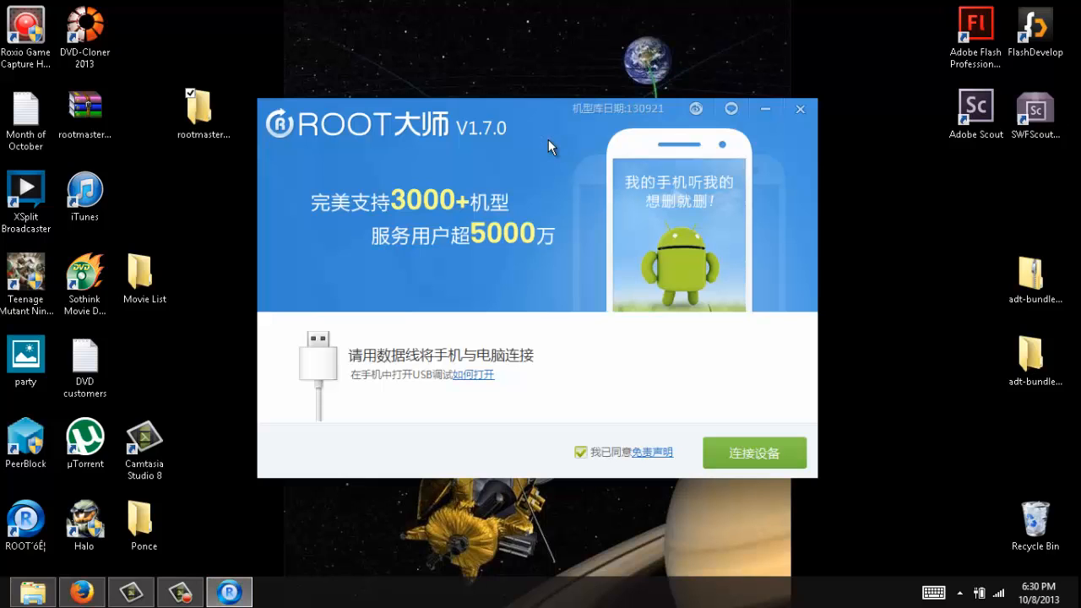
Step: Position ROOT大师 while the LG-LS720 connects, closing the phone's storage window
mouse_move(519, 110)
left_mouse_down()
mouse_move(519, 82)
mouse_move(510, 117)
mouse_move(526, 104)
left_mouse_up()
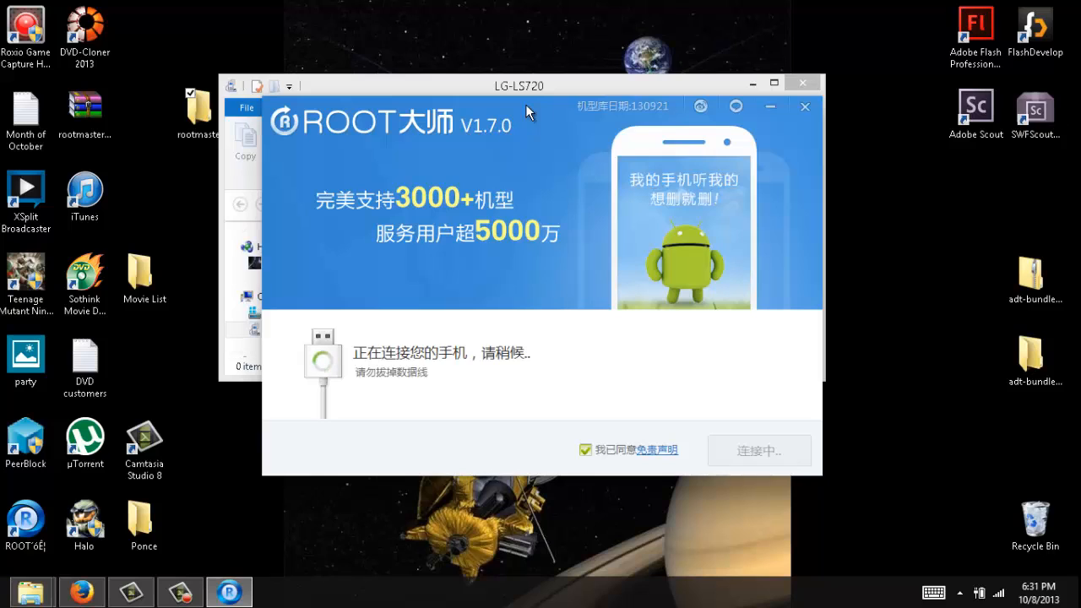
left_click_drag(526, 103, 537, 63)
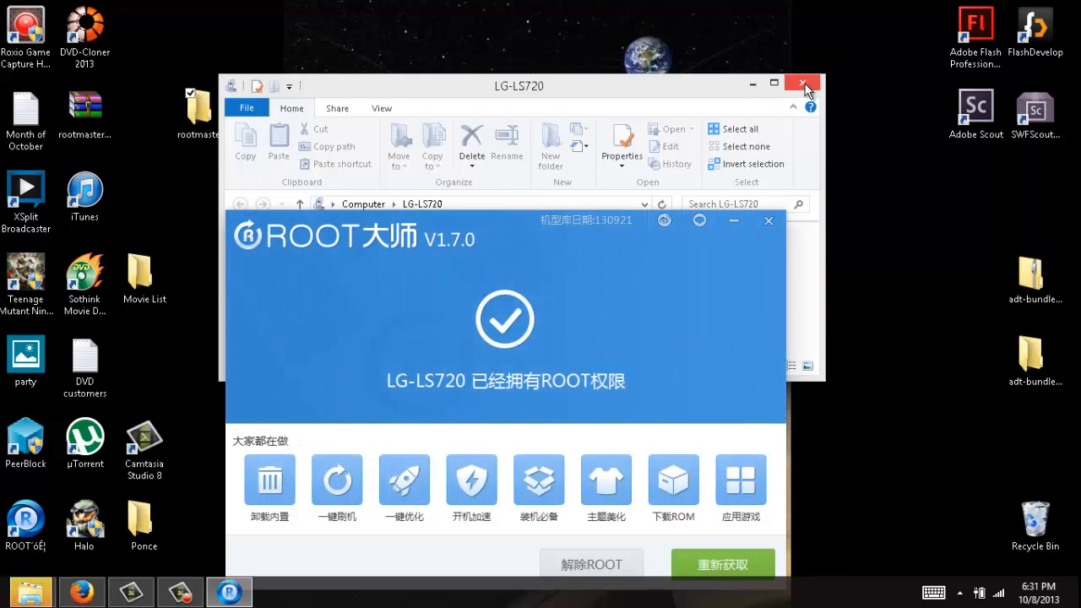
left_click(799, 84)
left_click_drag(490, 223, 549, 102)
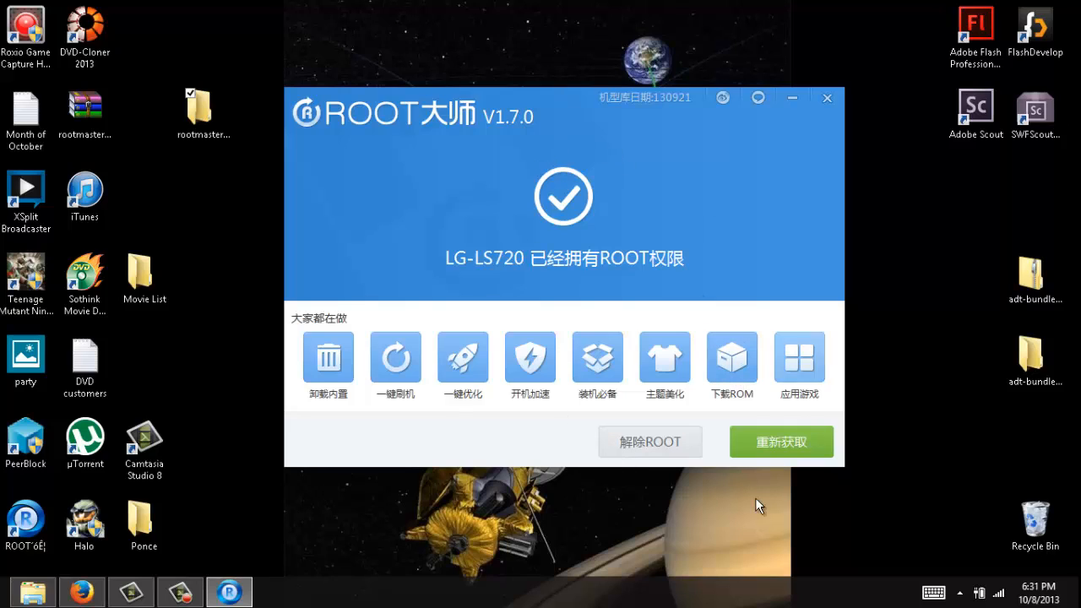
Step: Re-acquire root with 重新获取 until ROOT成功 shows, then close ROOT大师
left_click(789, 454)
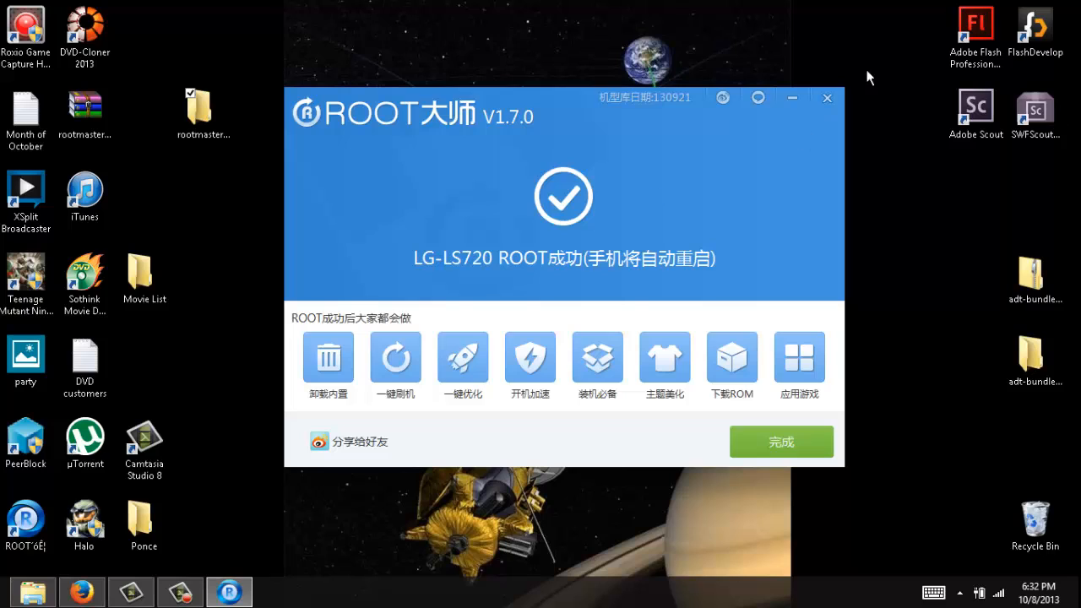
left_click_drag(603, 110, 623, 92)
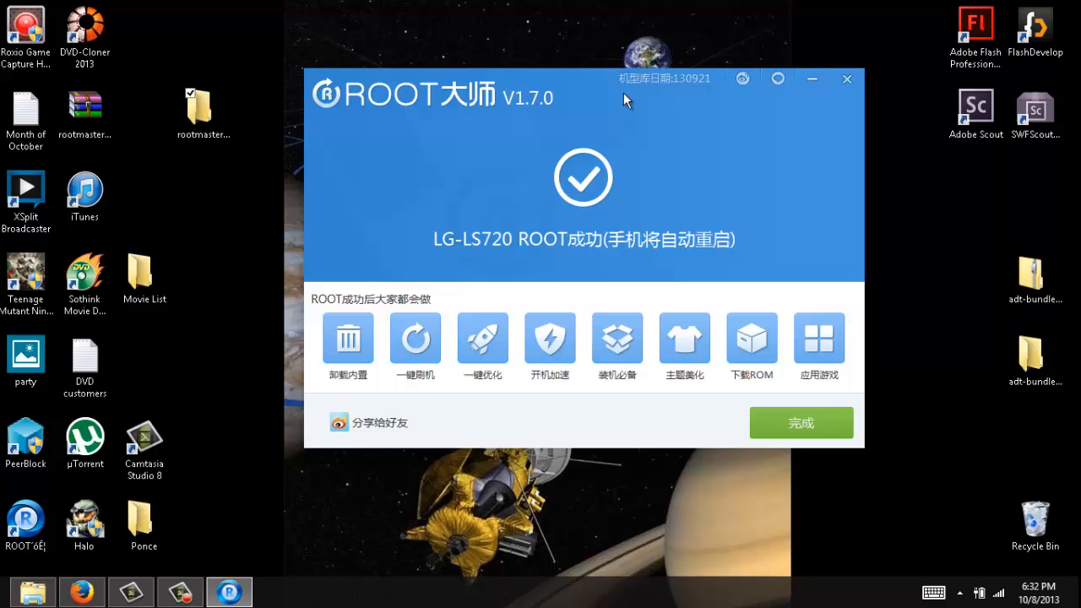
left_click(847, 78)
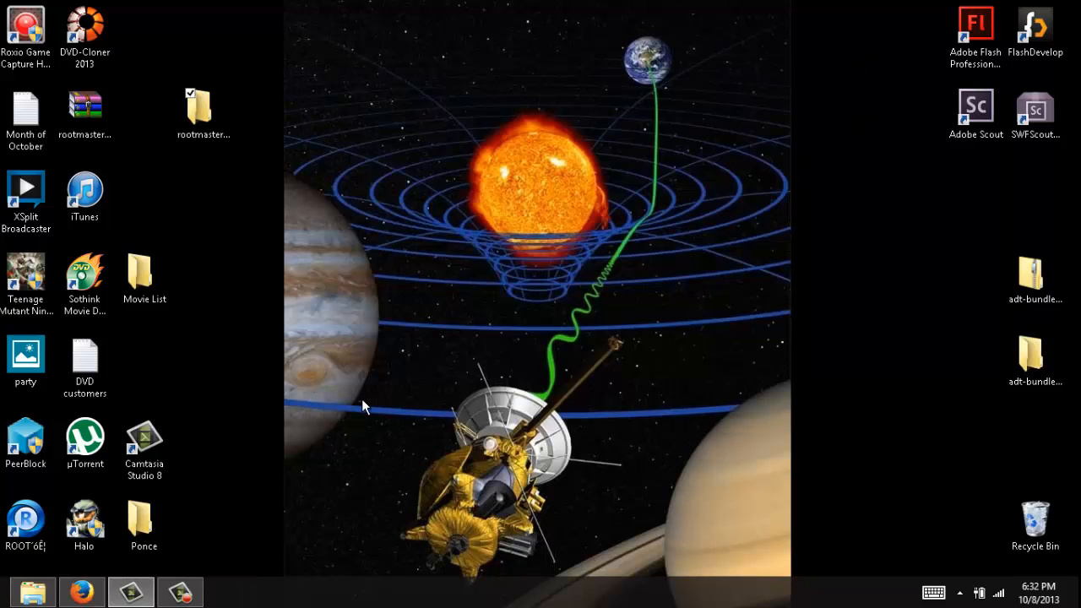
Step: Tap the dock's drawer icon to show the phone's Apps list
left_click(178, 596)
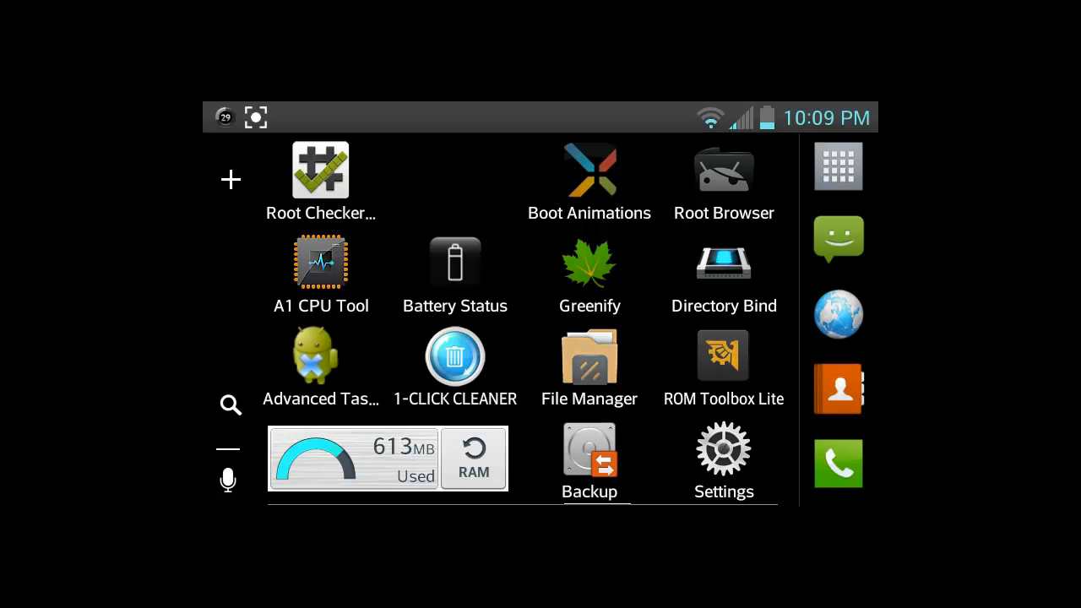
Step: Uninstall the green Android-logo Superuser from the app drawer's edit mode
left_click(838, 167)
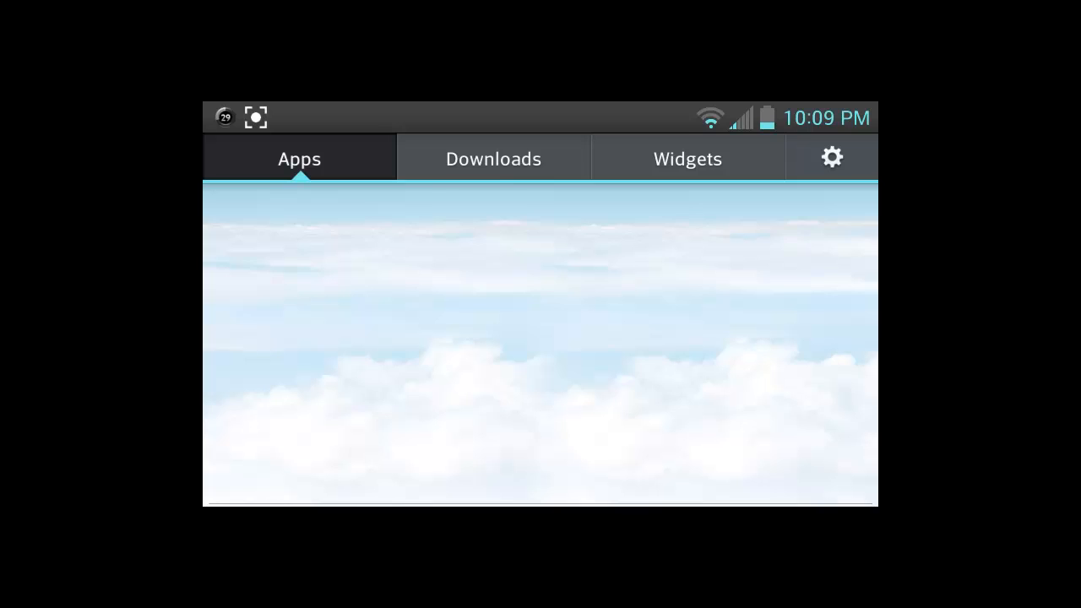
left_click_drag(760, 337, 295, 338)
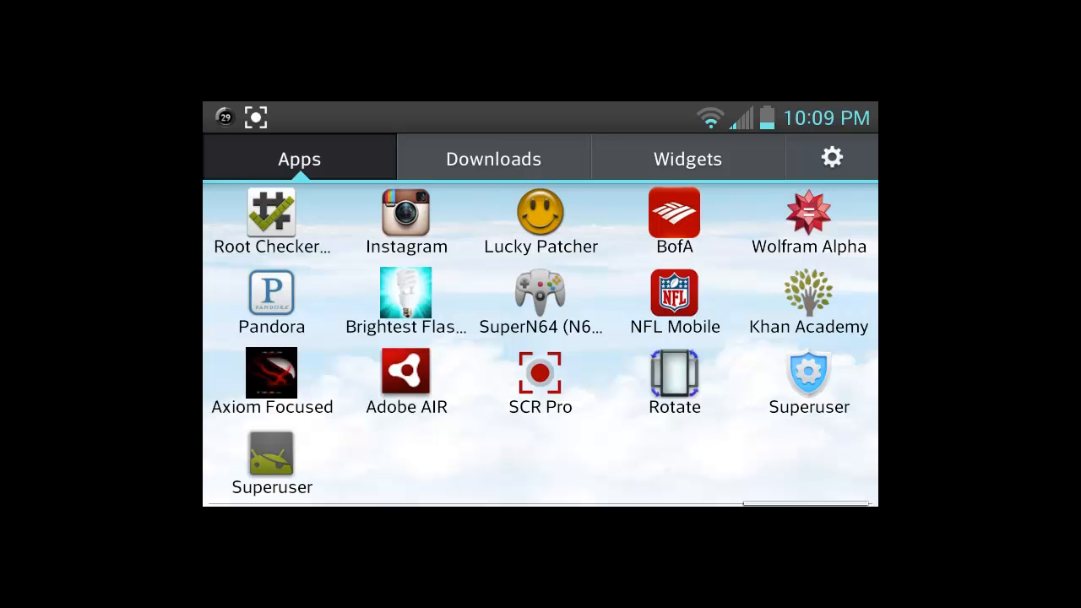
left_click(831, 158)
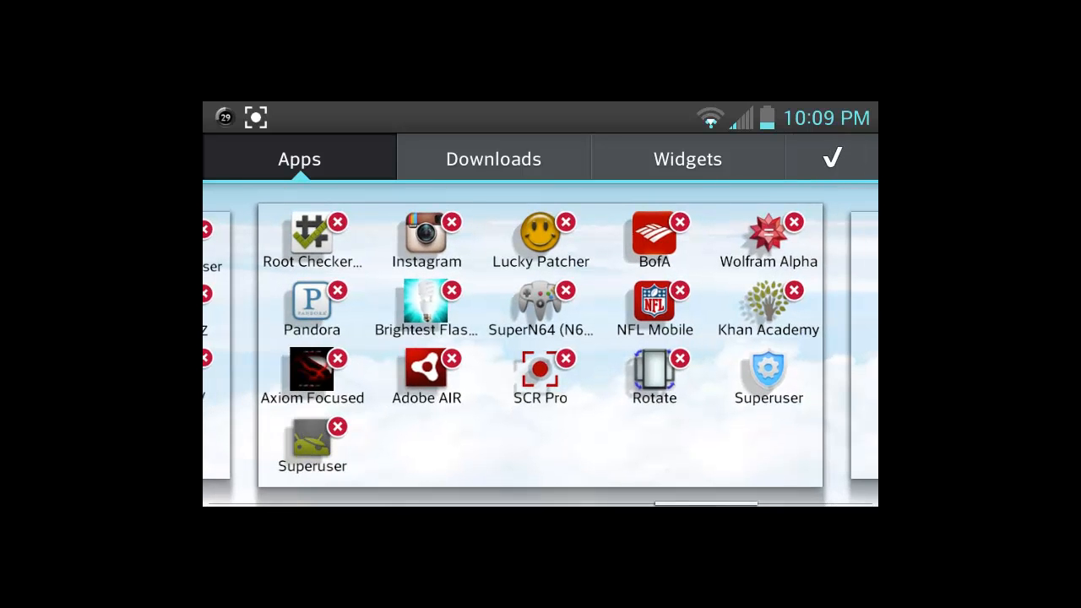
left_click(337, 426)
left_click(414, 432)
left_click(641, 403)
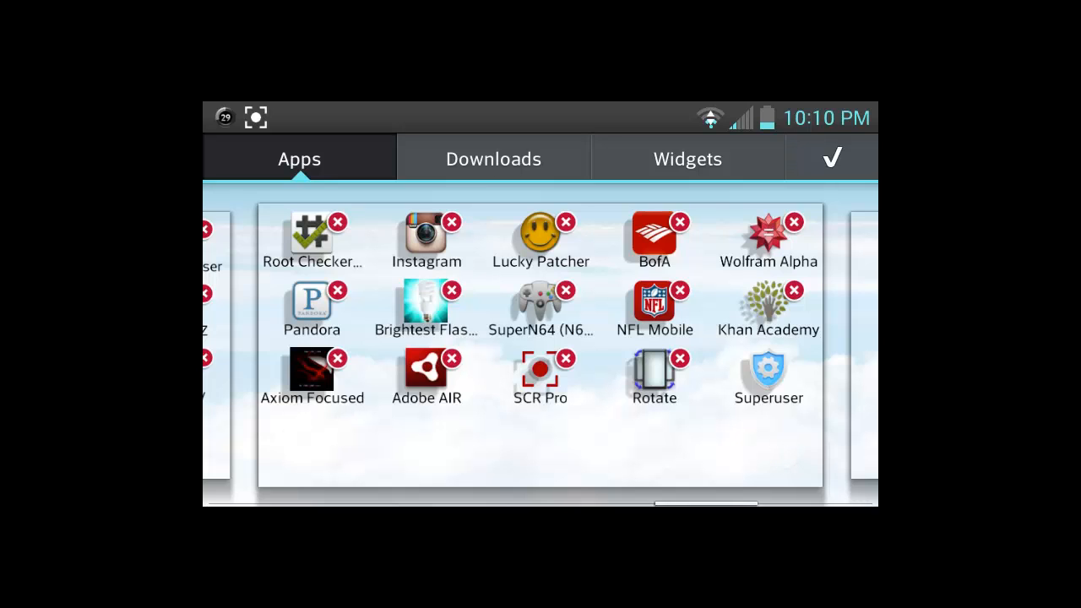
left_click(831, 159)
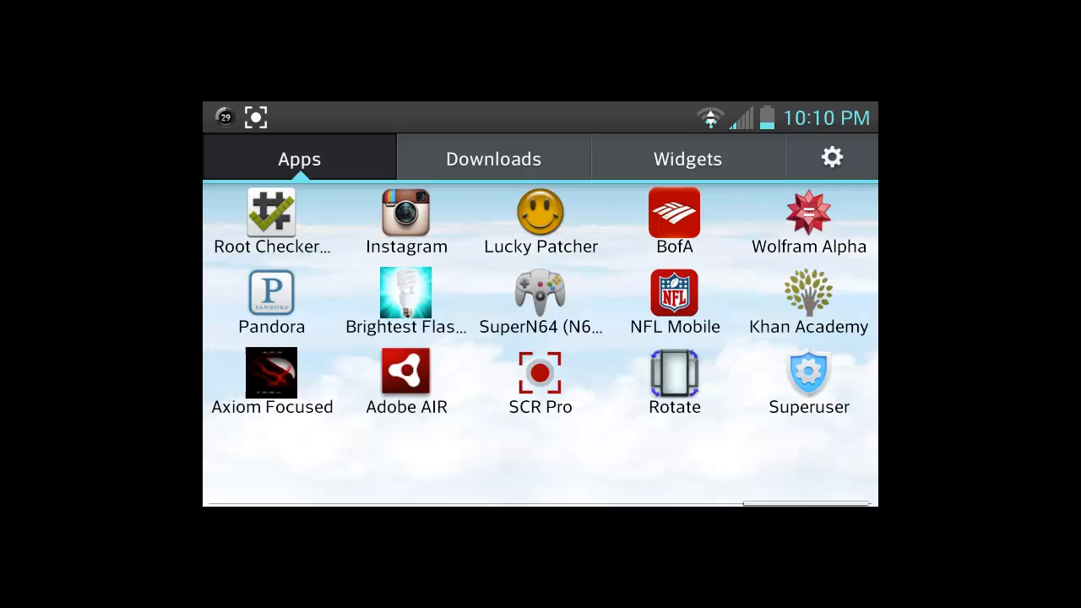
Step: Launch the remaining blue shield Superuser app
left_click(809, 384)
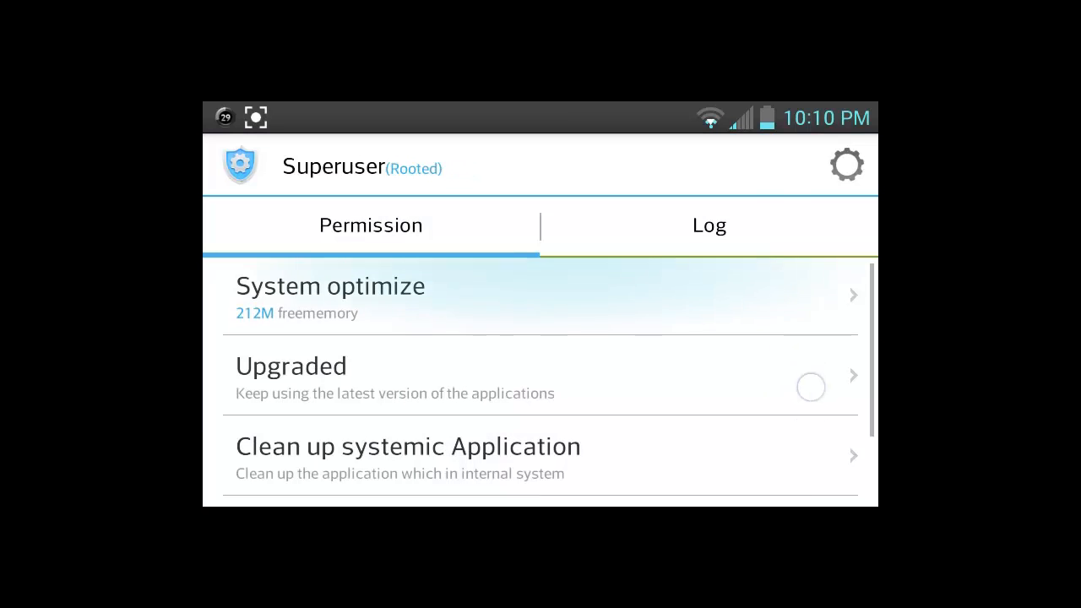
scroll(811, 386, "down", 2)
scroll(810, 355, "up", 2)
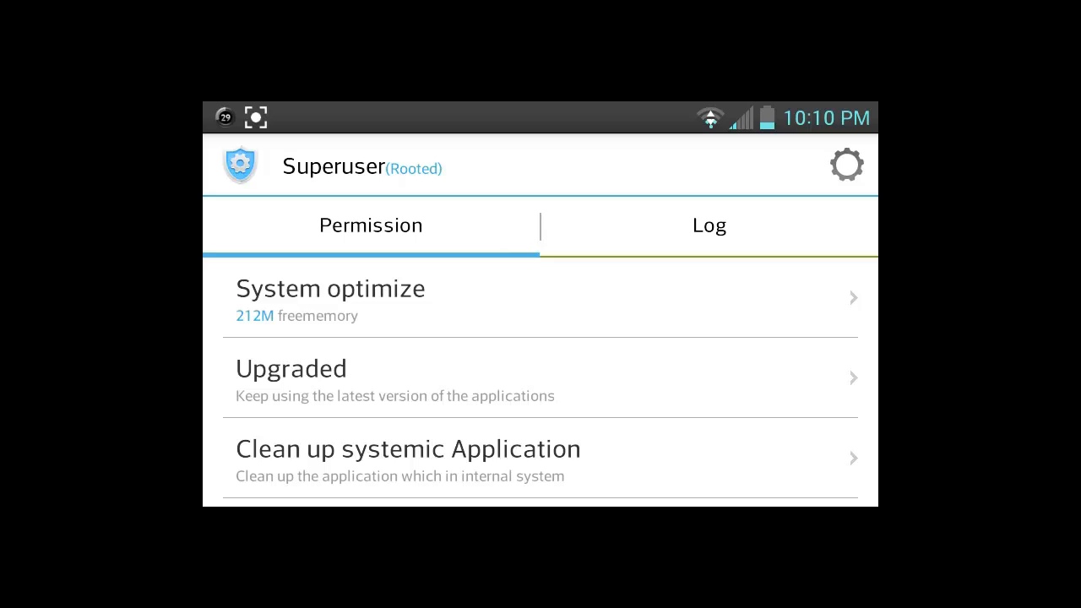
left_click_drag(811, 363, 810, 338)
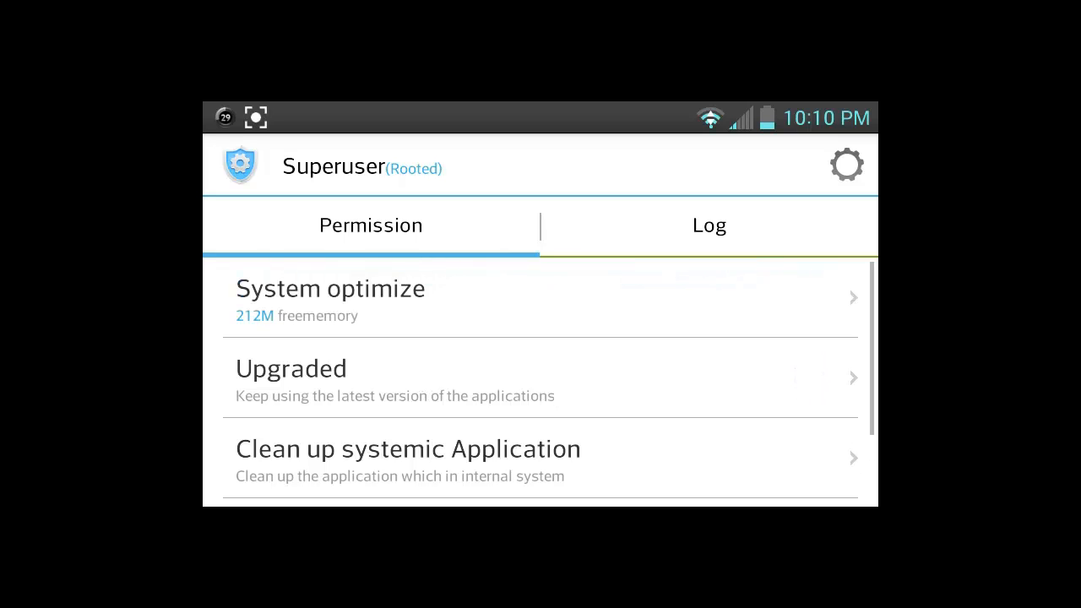
left_click_drag(821, 405, 825, 267)
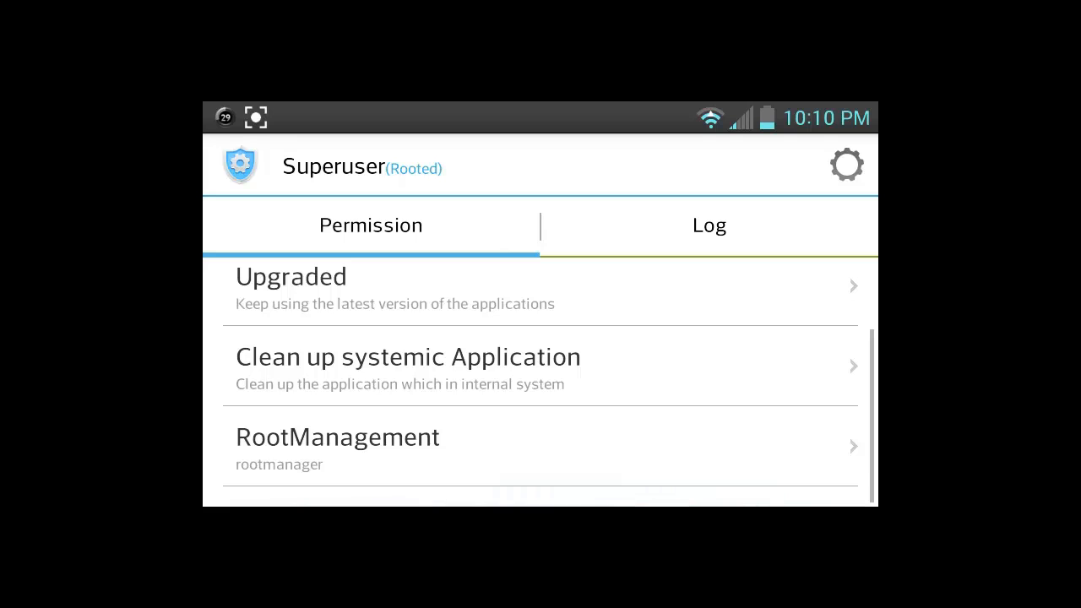
Step: Check RootManagement's list of root-granted apps and the root request log, returning to Permission
left_click(760, 450)
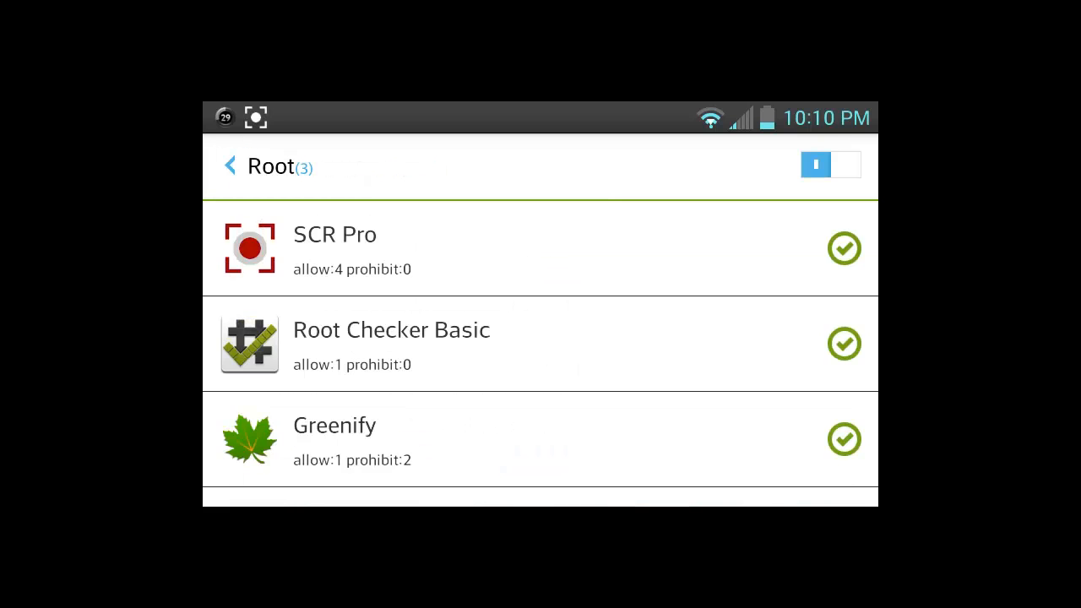
left_click(231, 166)
left_click(709, 225)
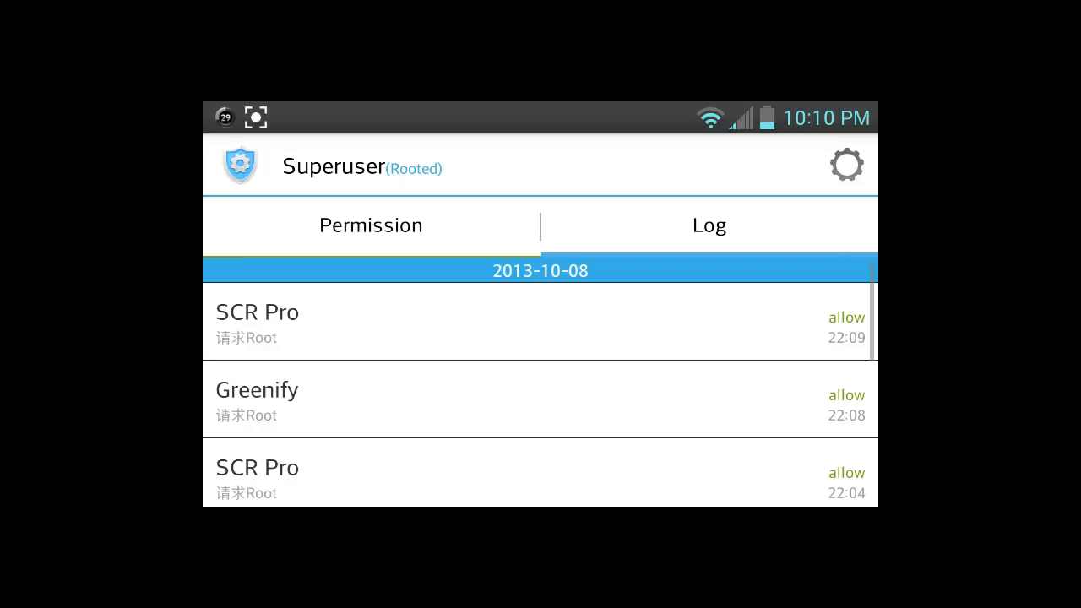
left_click(371, 224)
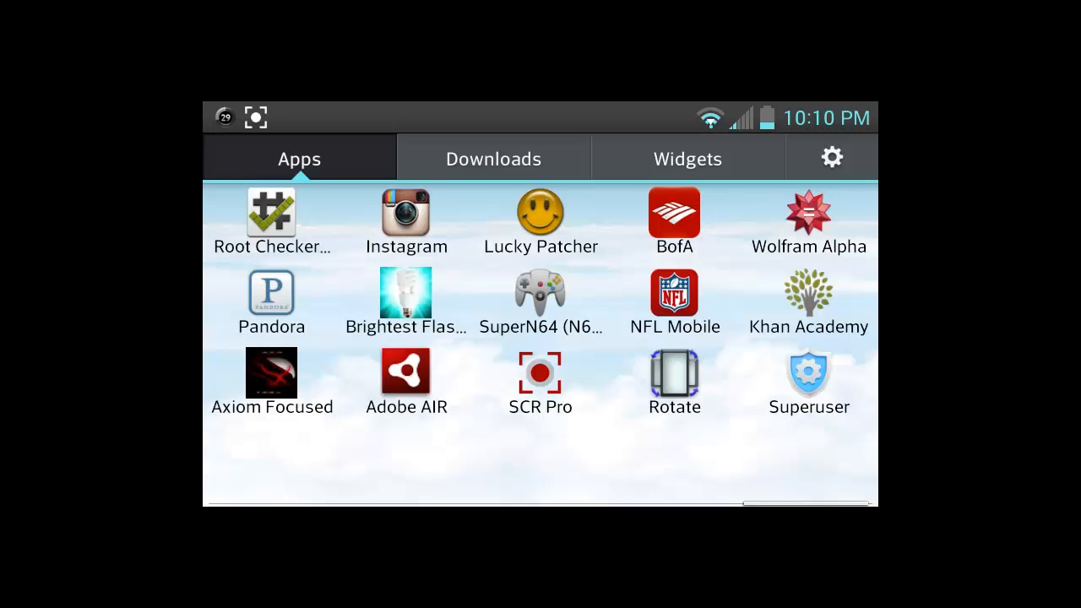
Step: Check the current Superuser's app info from the drawer's edit mode
left_click(832, 158)
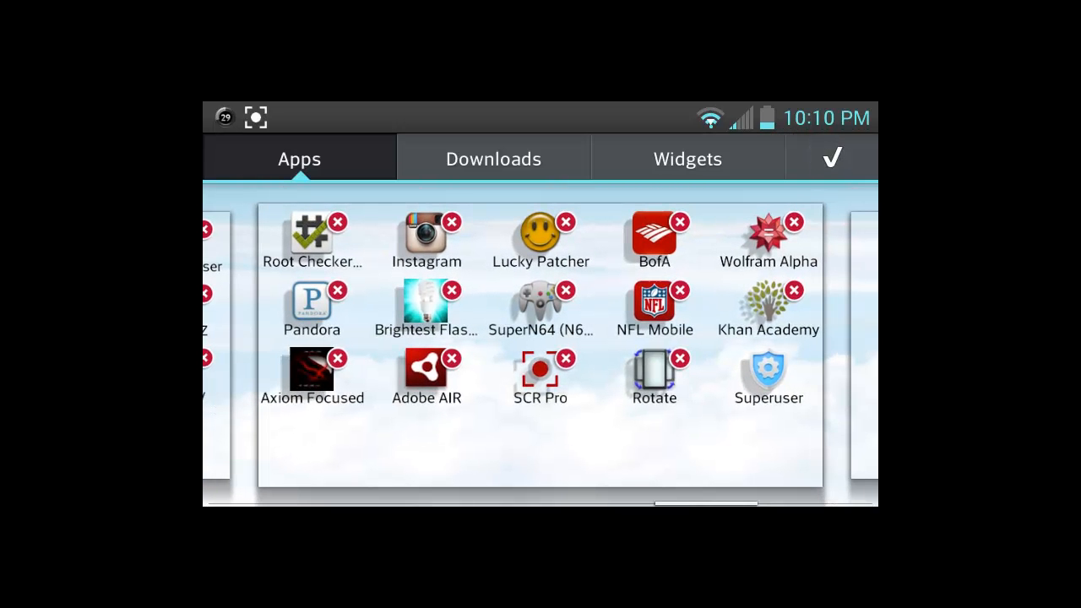
left_click(768, 380)
left_click(540, 429)
left_click(832, 159)
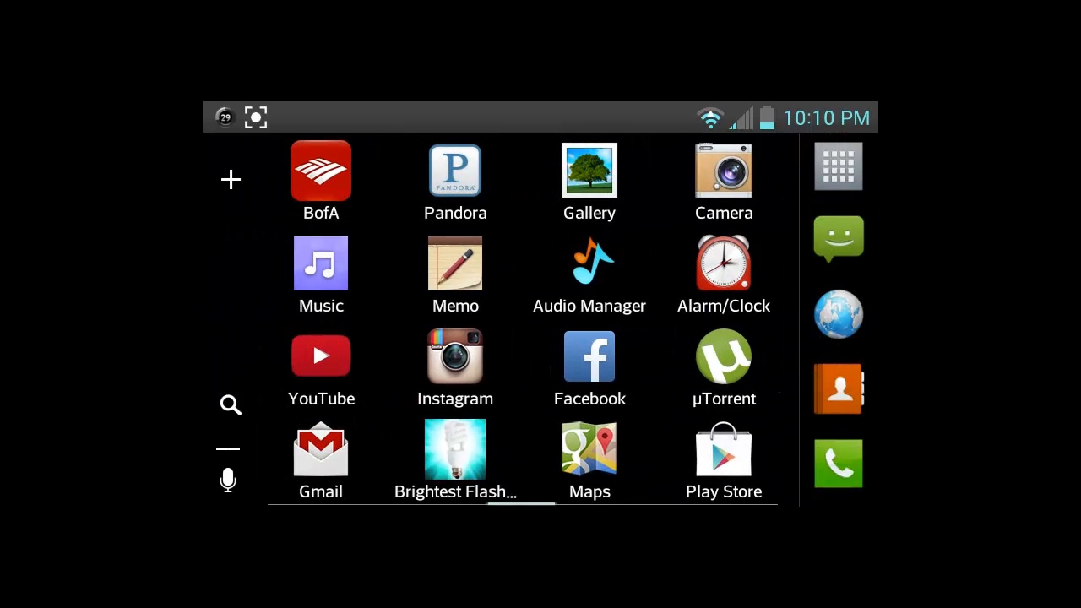
Step: Install ChainsDD's free Superuser from the Play Store 'superuser' search results
left_click(724, 456)
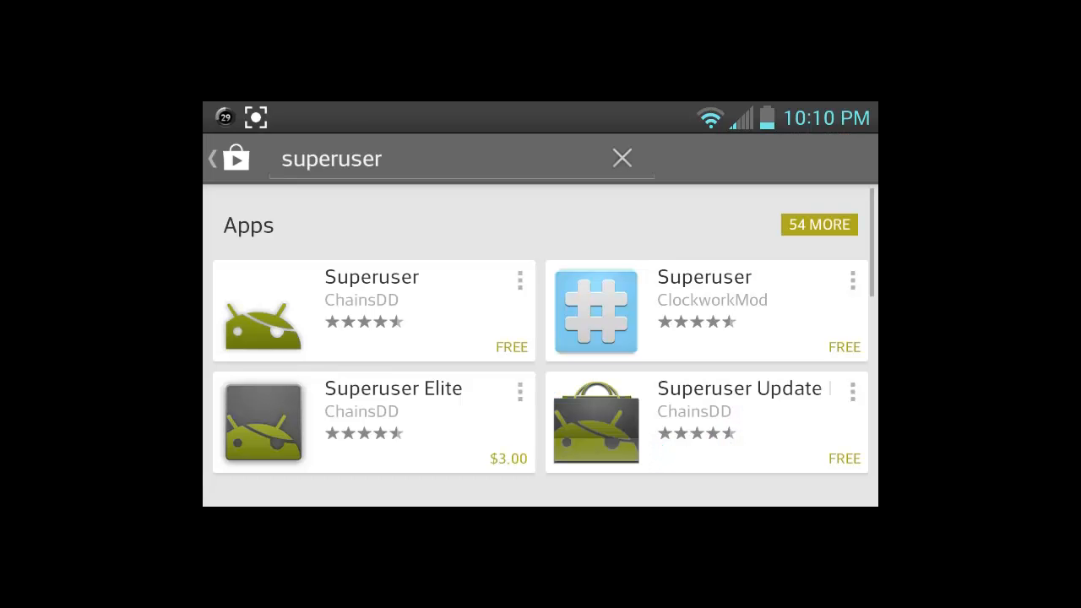
left_click(381, 159)
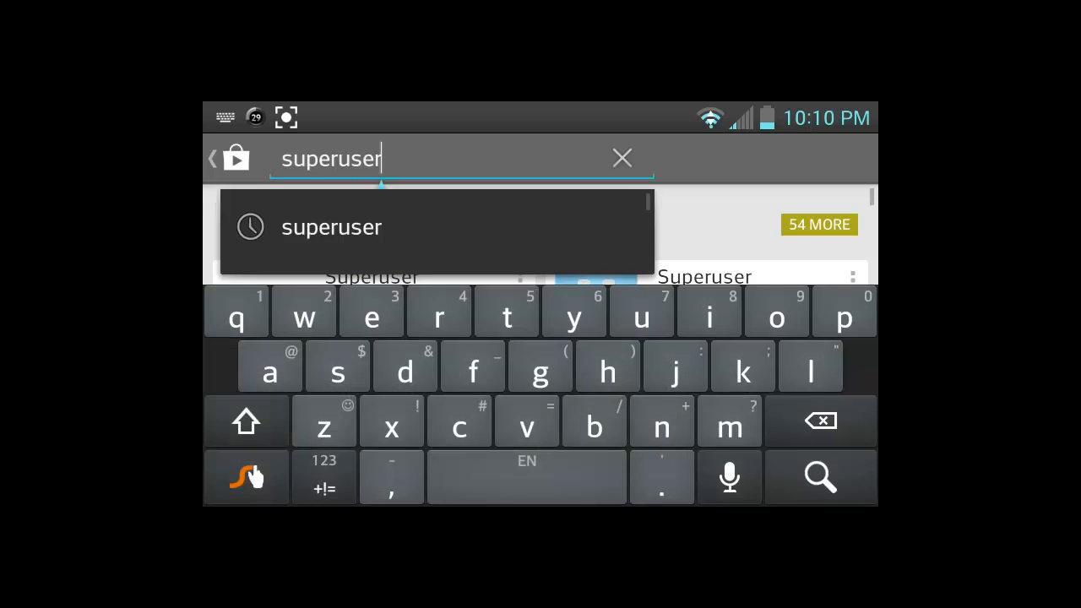
key("Escape")
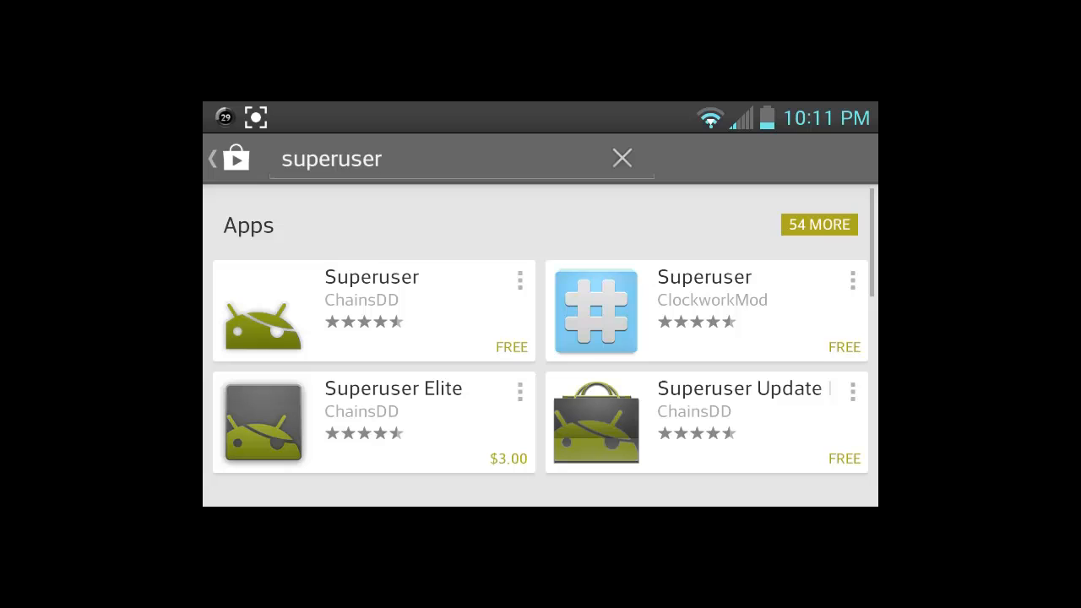
left_click(519, 280)
left_click(537, 363)
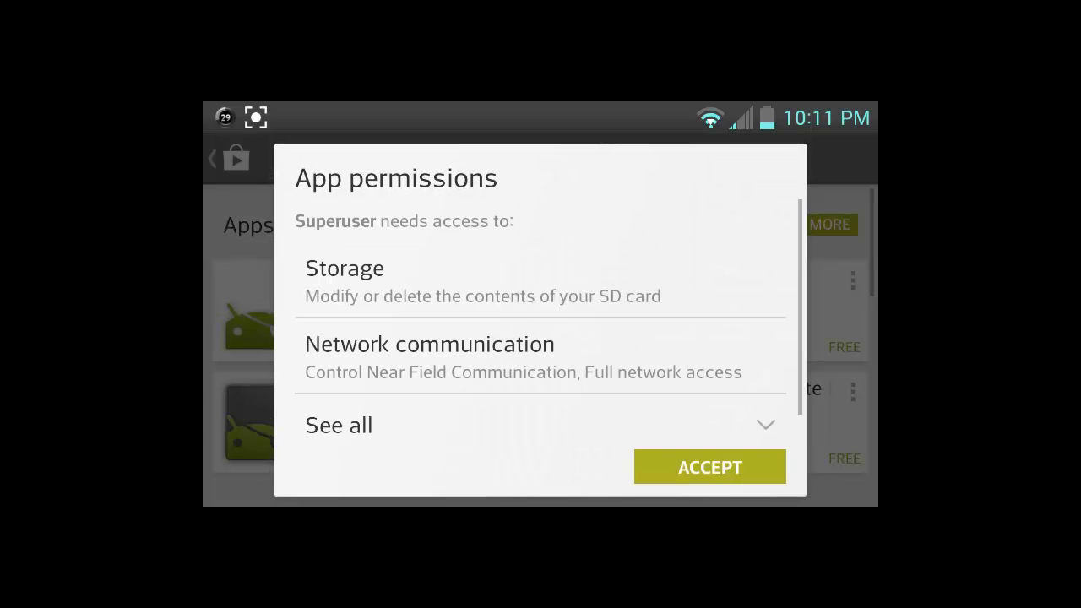
left_click(709, 466)
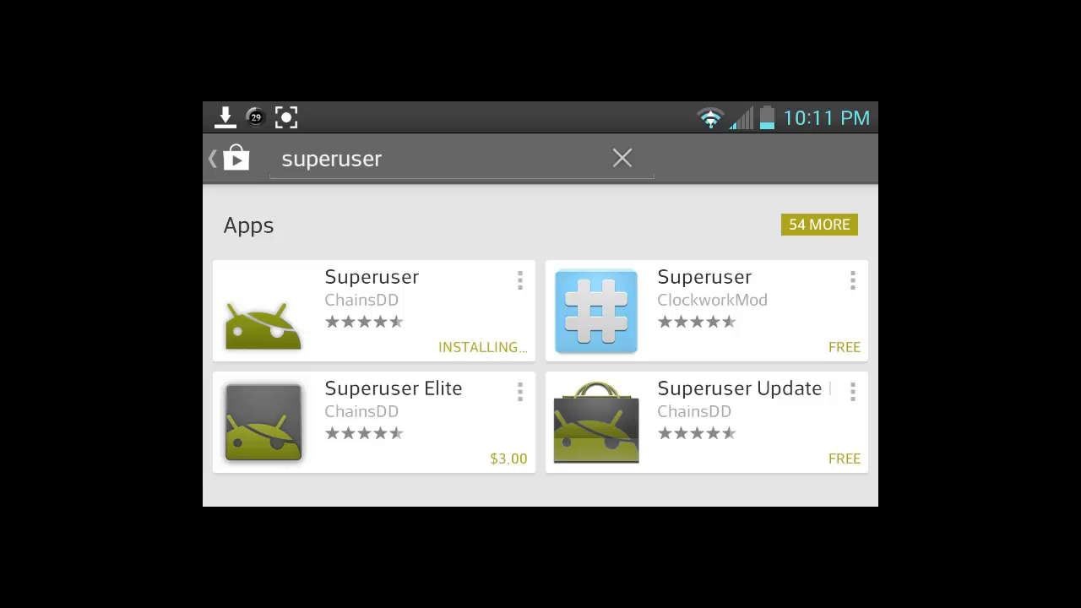
Step: Watch the download in notifications, return home and clear all notifications
left_click_drag(832, 127, 806, 481)
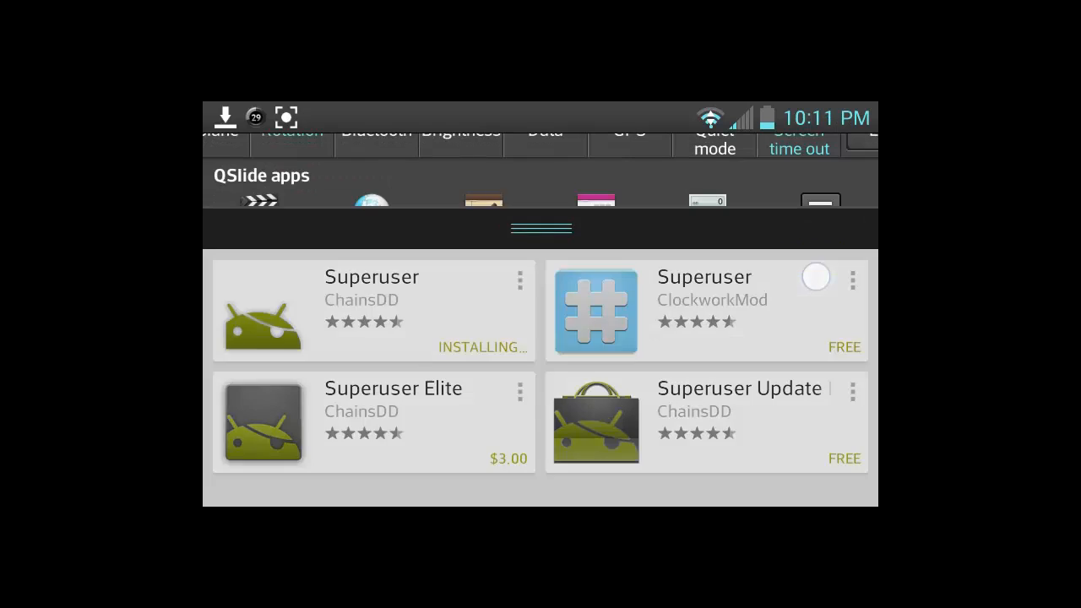
key("Escape")
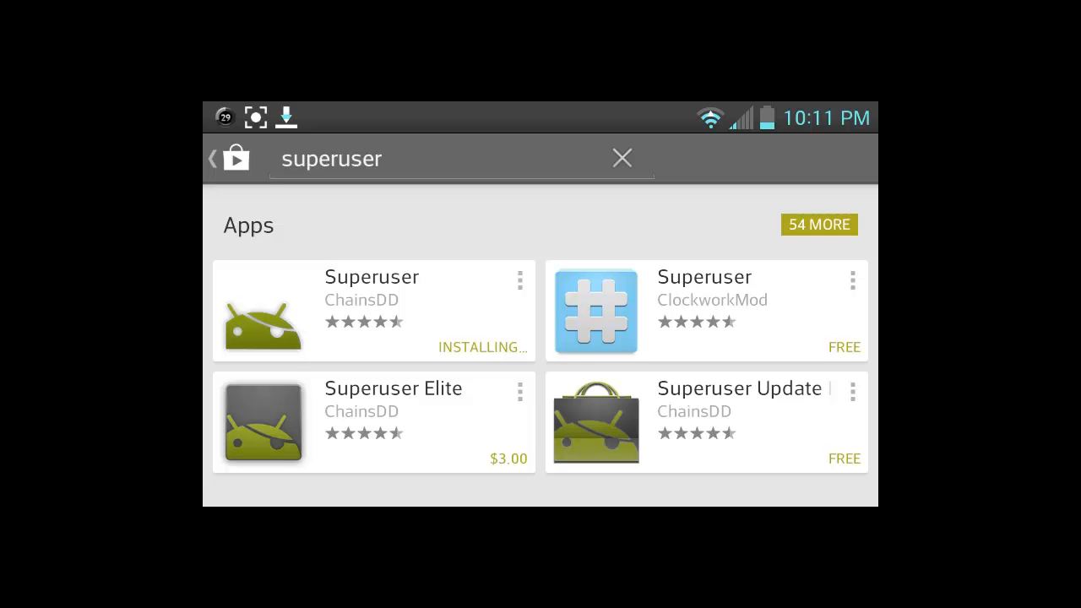
key("Home")
left_click_drag(541, 117, 540, 482)
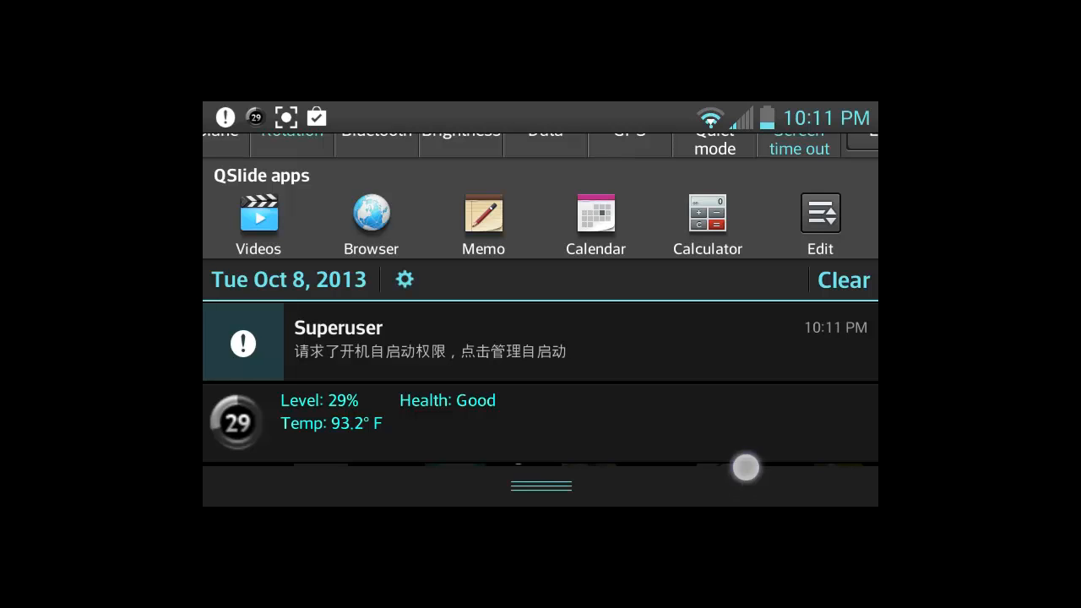
left_click(844, 280)
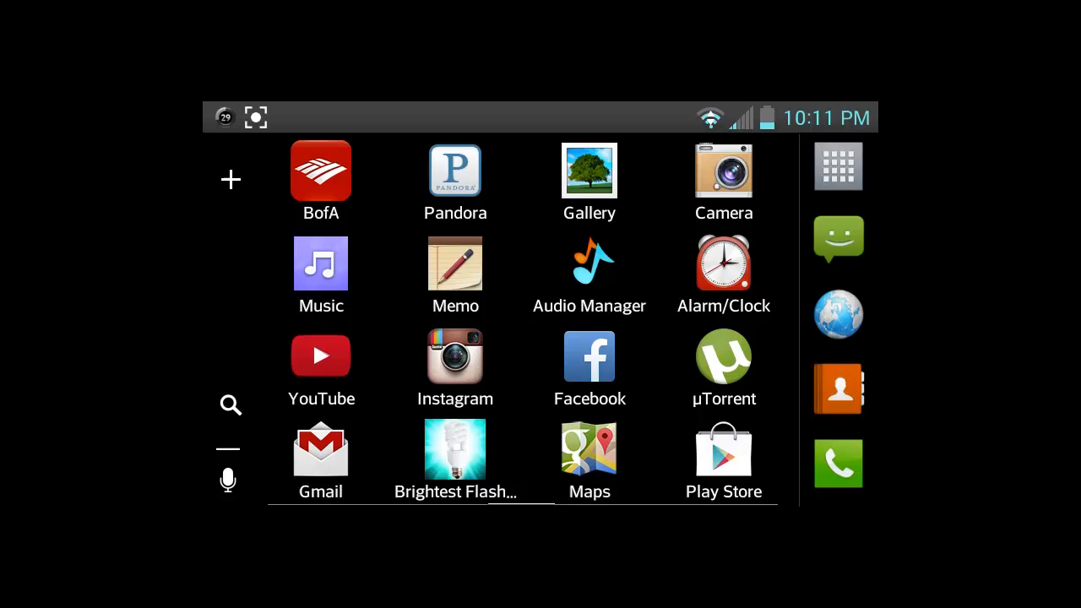
Step: Confirm in App info that the reinstalled Superuser is version 3.1.3
left_click(838, 166)
left_click(831, 158)
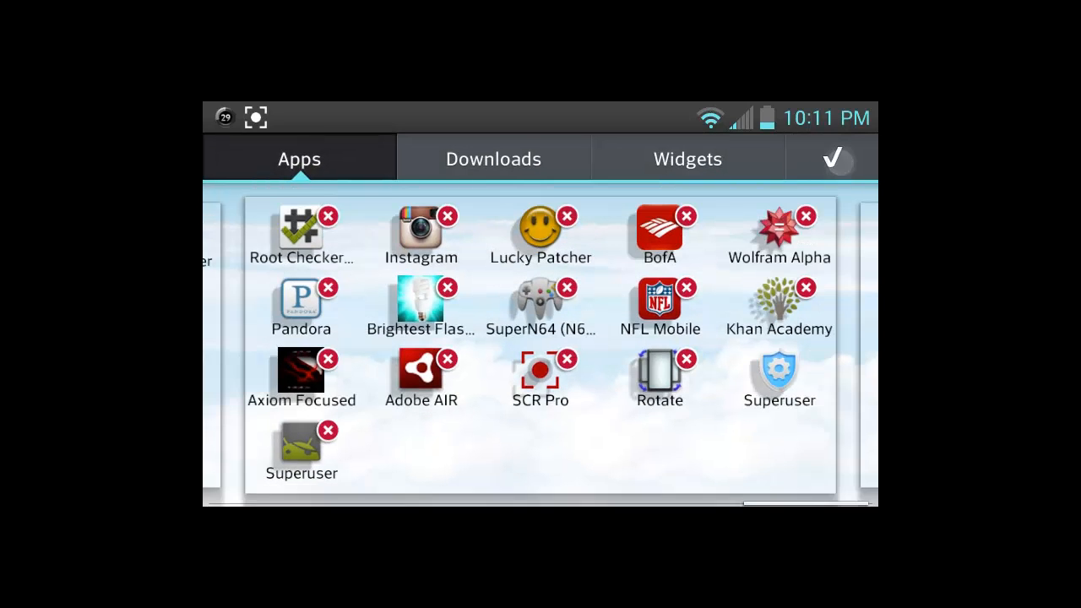
left_click(272, 460)
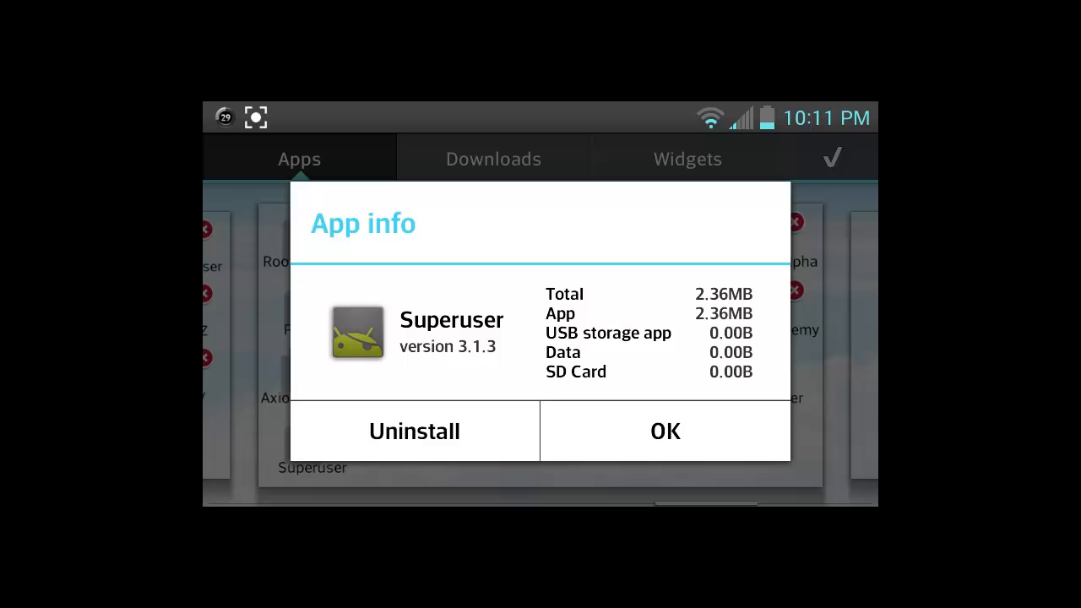
left_click(666, 431)
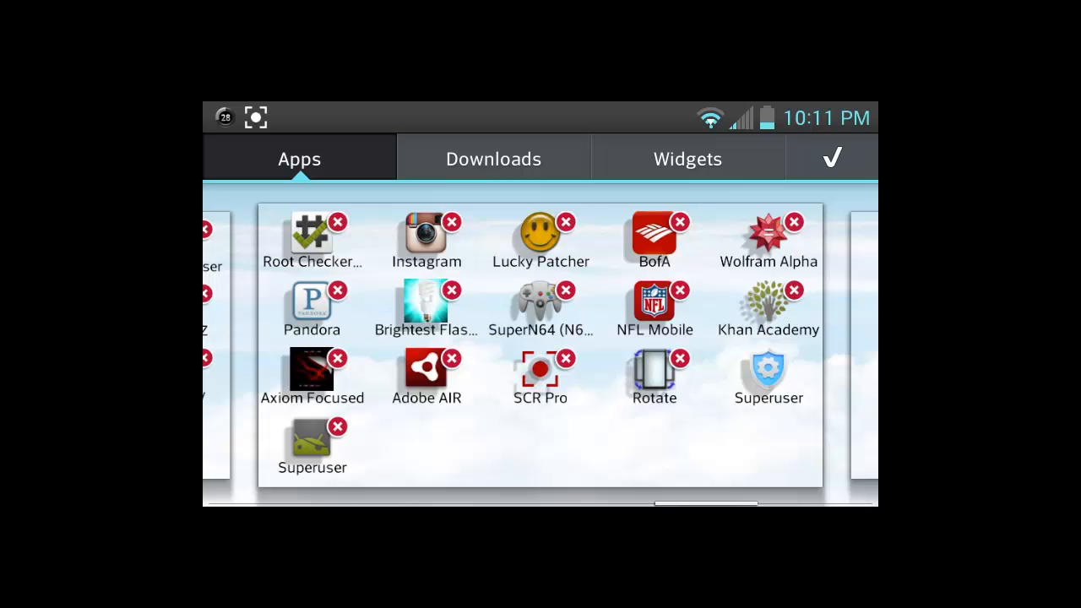
left_click(832, 159)
Step: Swipe to the home page holding Root Checker, Root Browser and ROM Toolbox Lite
key("Home")
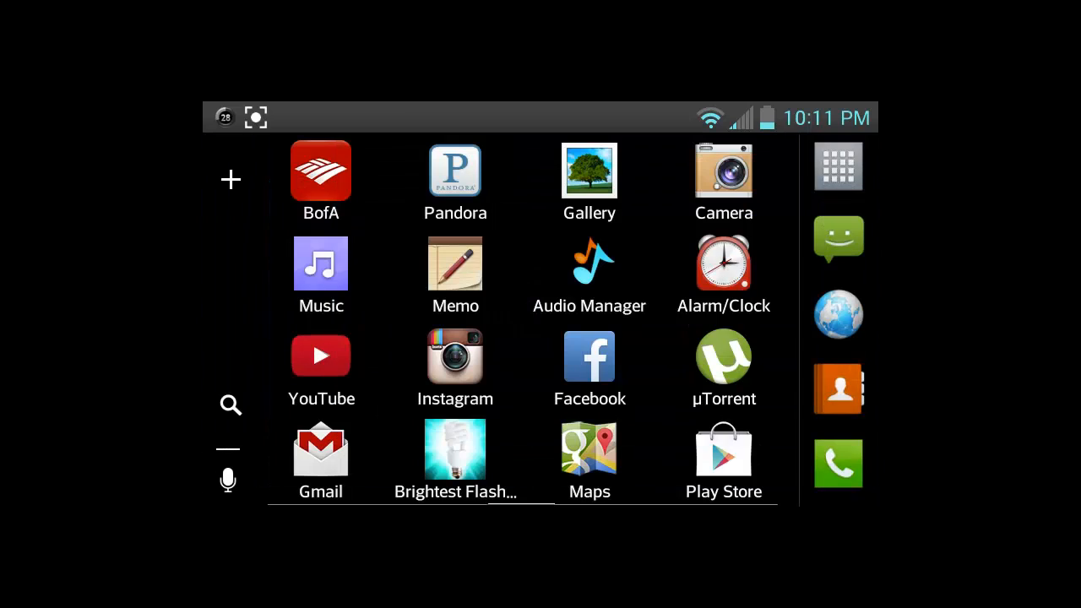
left_click_drag(723, 321, 337, 320)
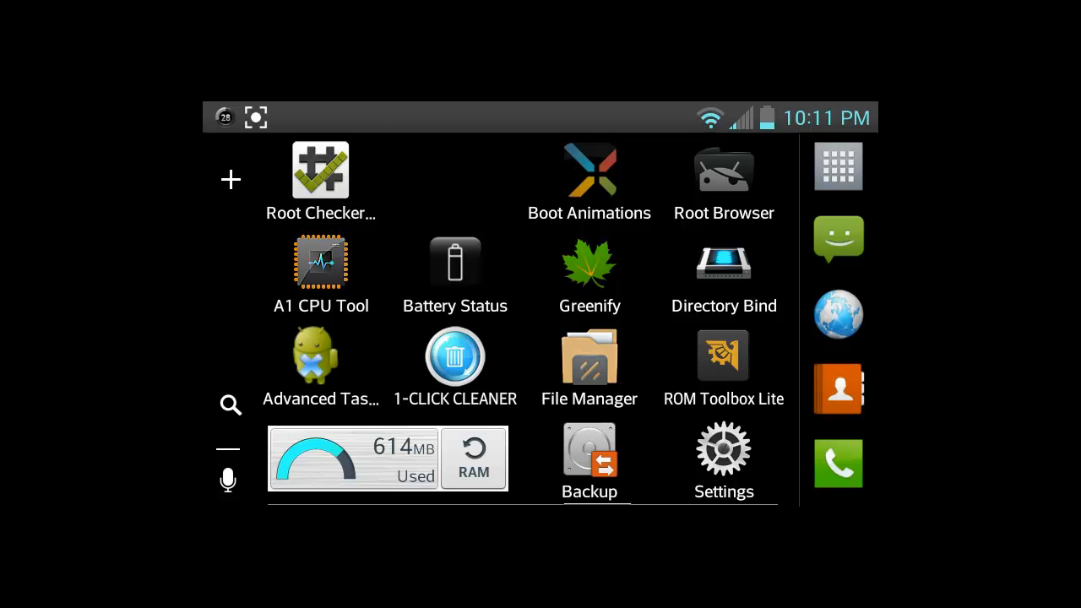
Step: Run the root check in Root Checker Basic confirming the LG-LS720 is rooted, then return home
left_click(321, 179)
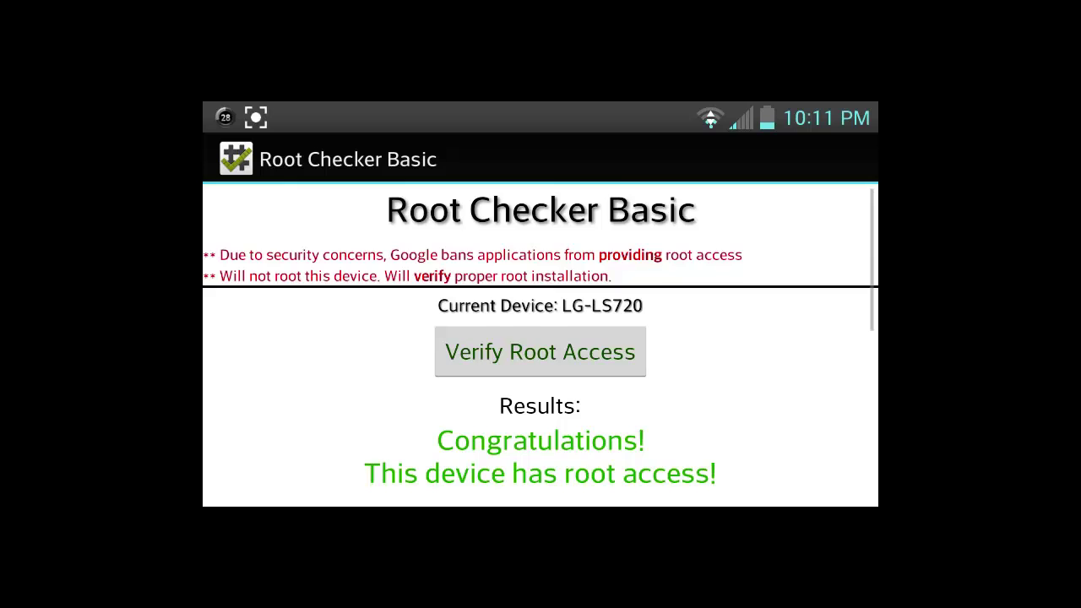
mouse_move(797, 363)
left_mouse_down()
mouse_move(796, 287)
mouse_move(805, 433)
left_mouse_up()
left_click(540, 351)
left_click_drag(844, 405, 844, 228)
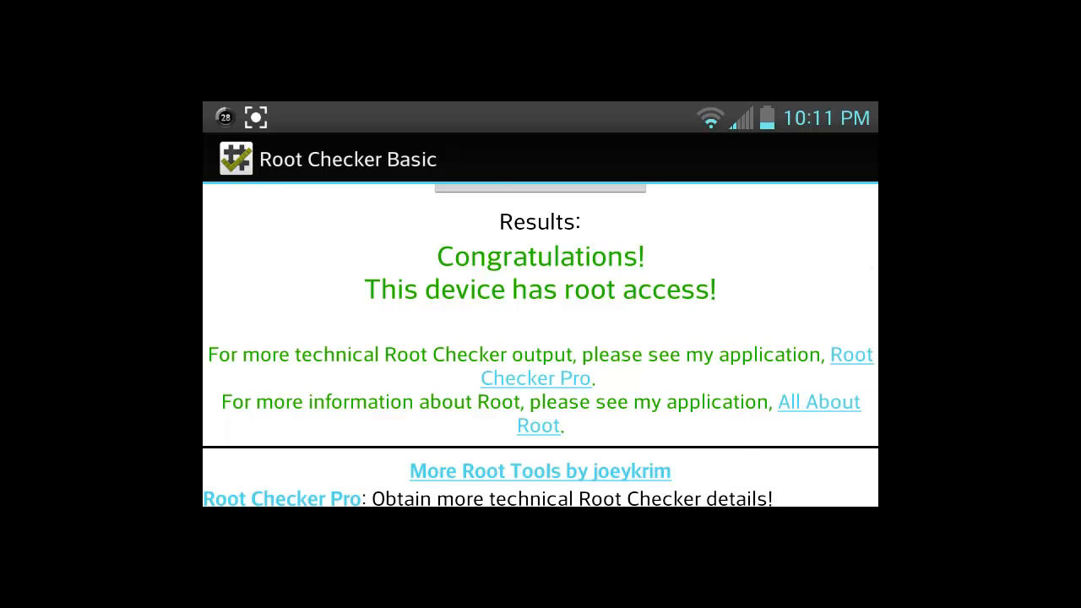
scroll(541, 338, "up", 5)
scroll(541, 338, "down", 2)
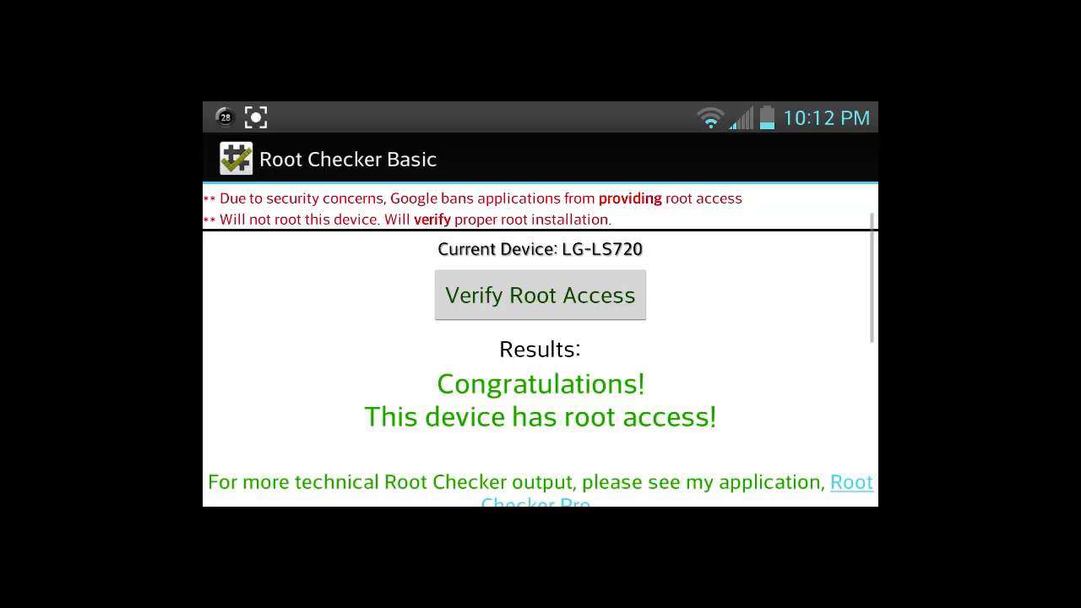
mouse_move(810, 380)
left_mouse_down()
mouse_move(810, 253)
mouse_move(810, 363)
left_mouse_up()
scroll(540, 338, "up", 2)
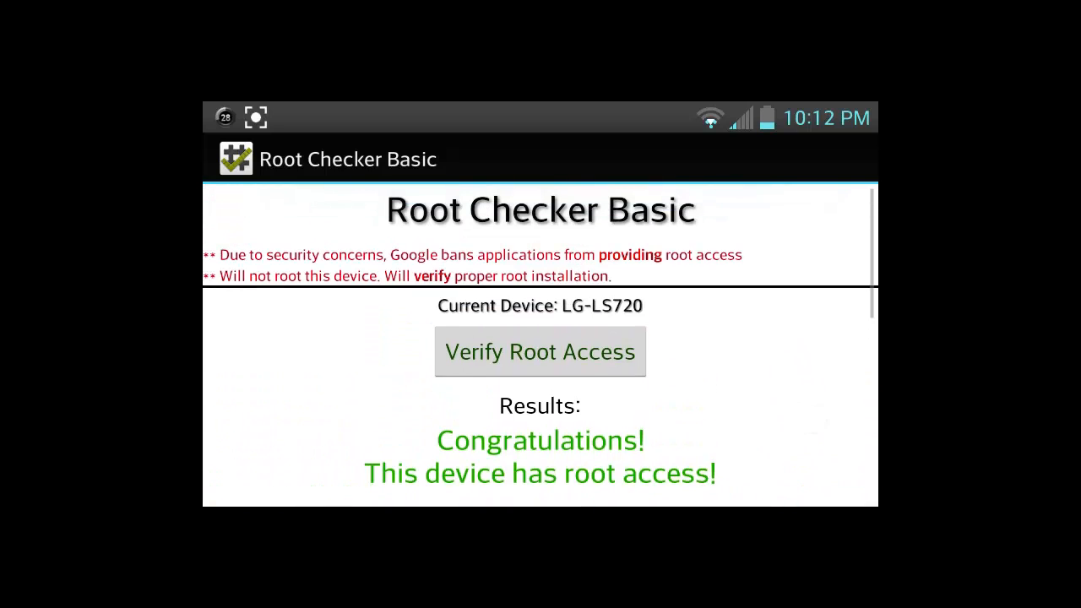
scroll(810, 338, "down", 2)
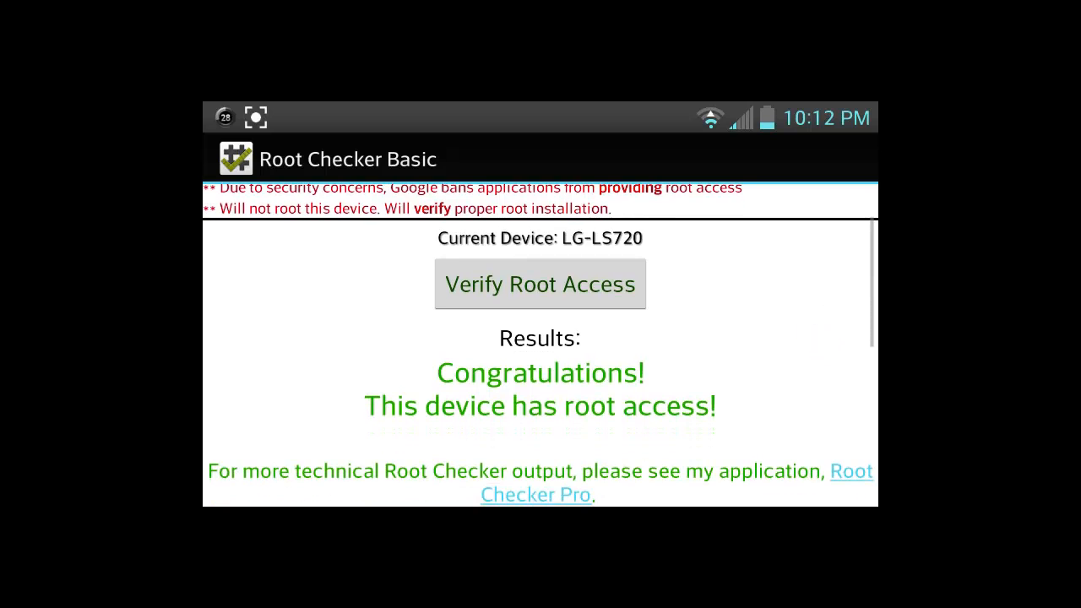
scroll(811, 338, "down", 3)
scroll(817, 230, "up", 4)
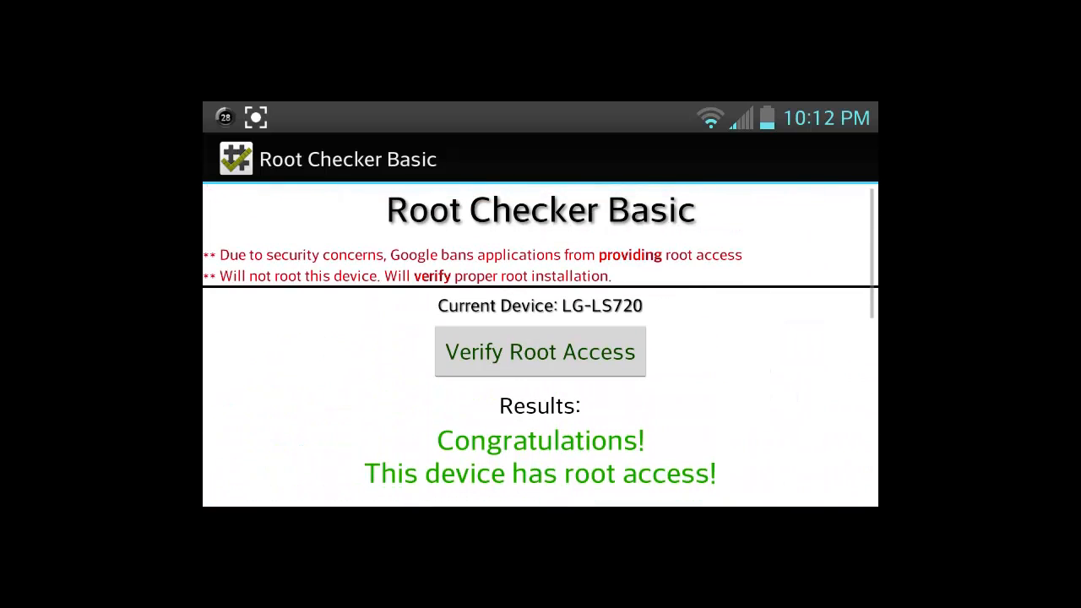
key("Home")
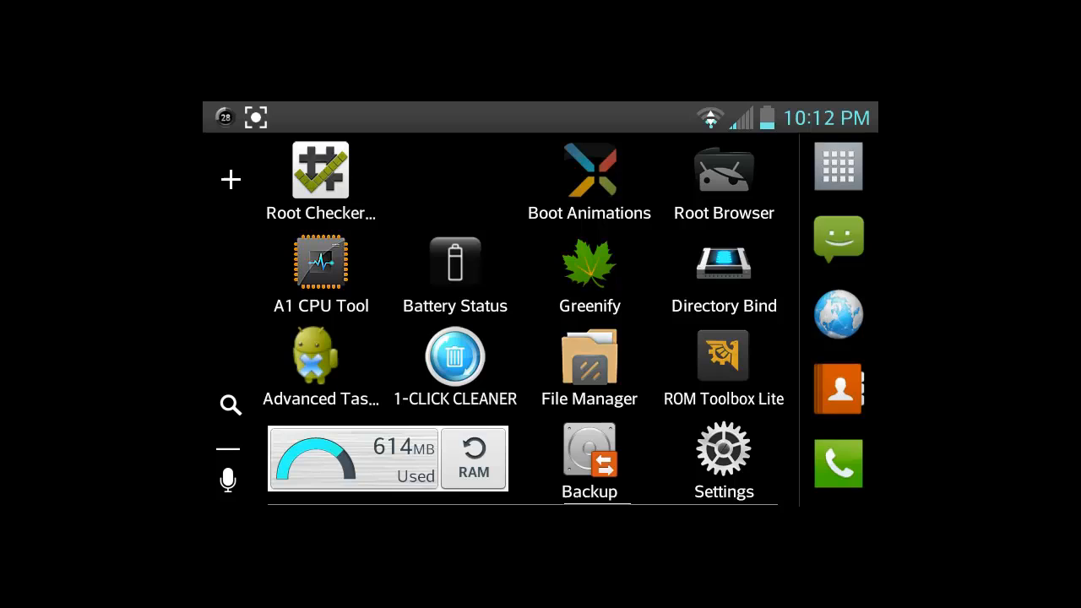
Step: Launch Superuser from the app drawer, dismiss What's New, and check the su binary for updates from the info page
left_click_drag(676, 321, 338, 320)
left_click(839, 167)
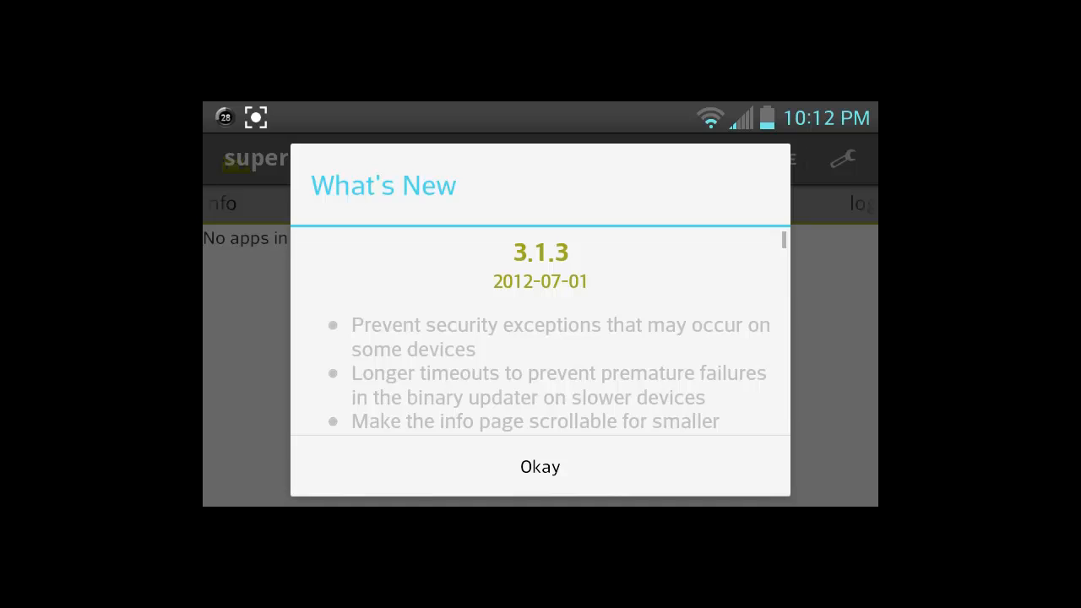
left_click(540, 466)
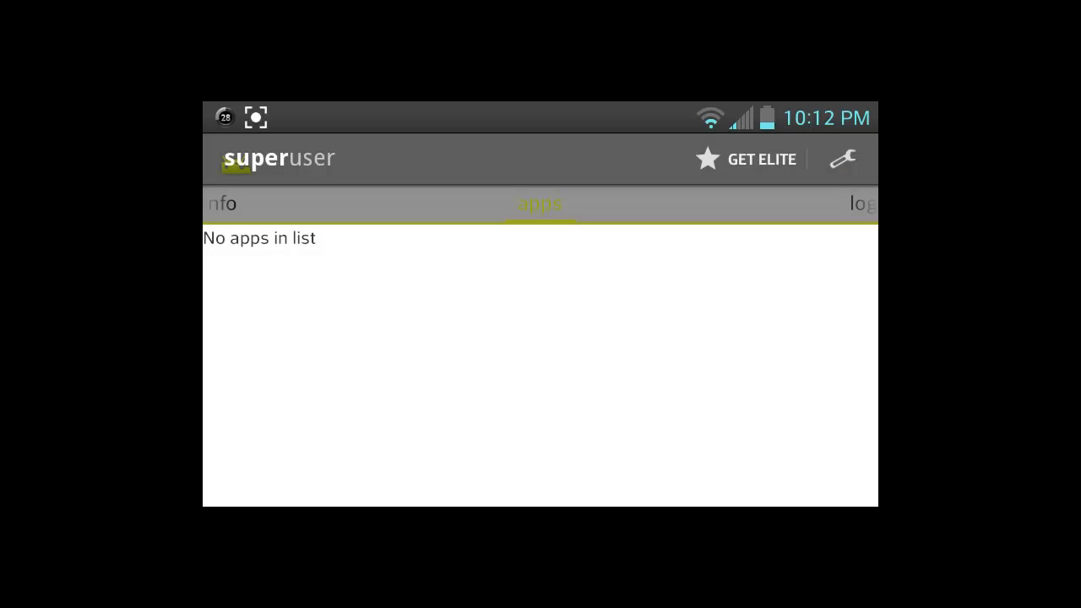
mouse_move(337, 363)
left_mouse_down()
mouse_move(760, 363)
mouse_move(755, 254)
left_mouse_up()
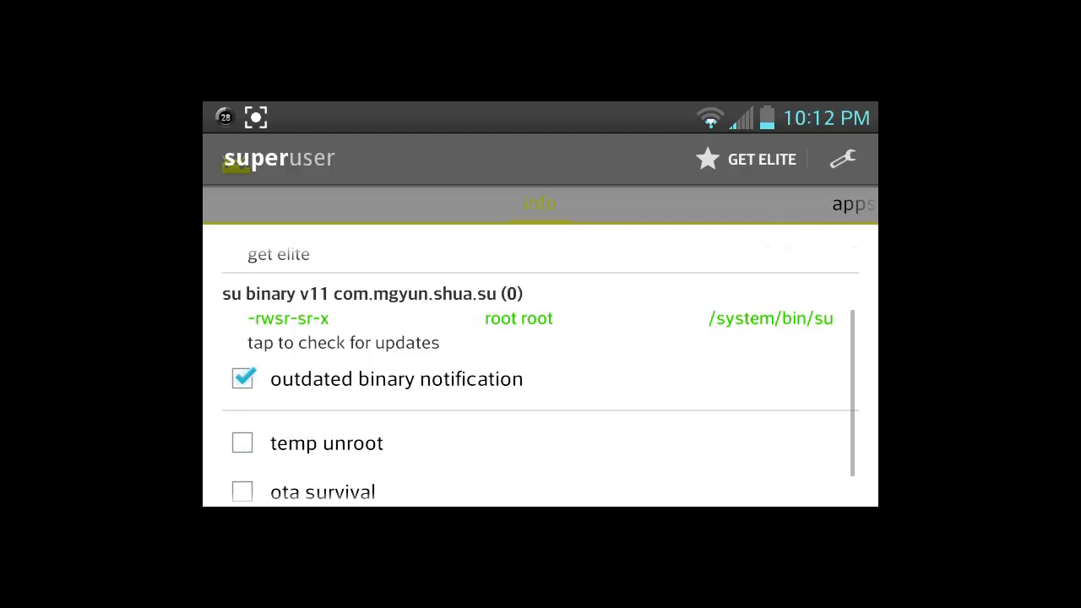
left_click(719, 309)
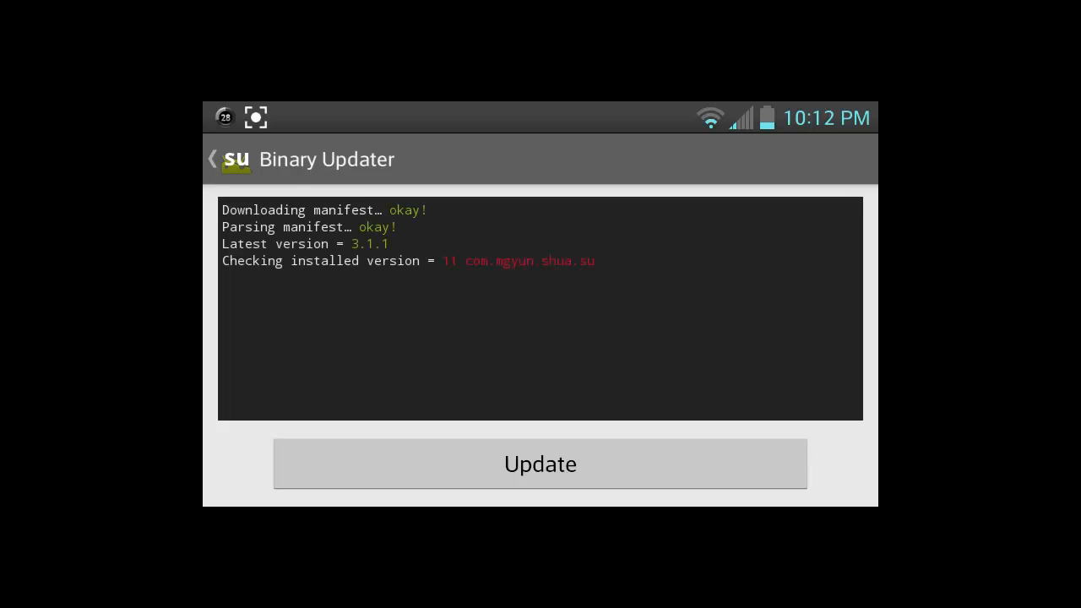
Step: Start the su binary update and allow both root authorization requests
left_click(707, 464)
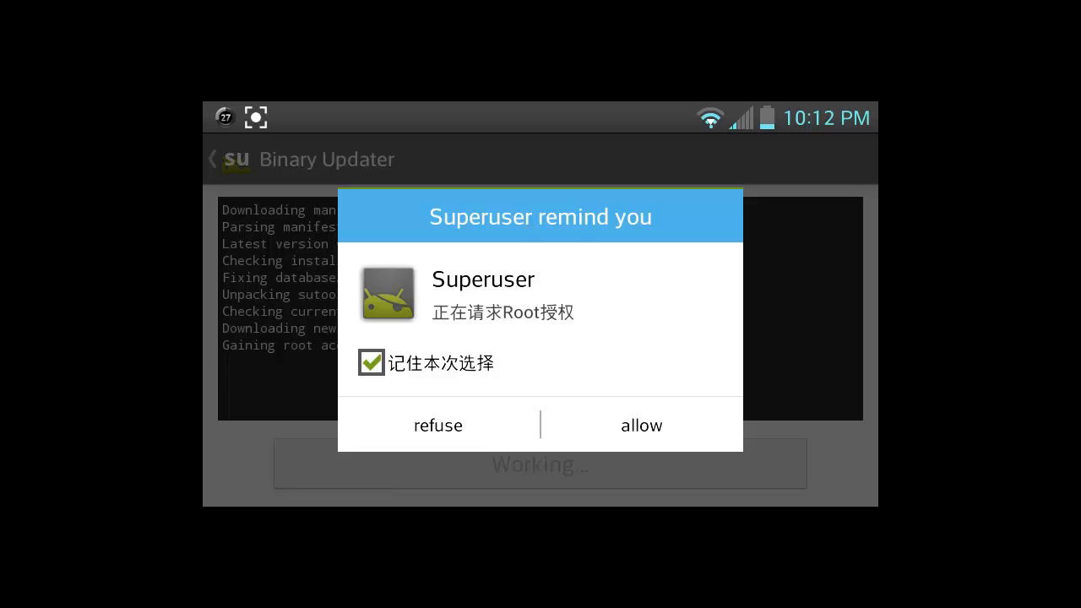
left_click(641, 424)
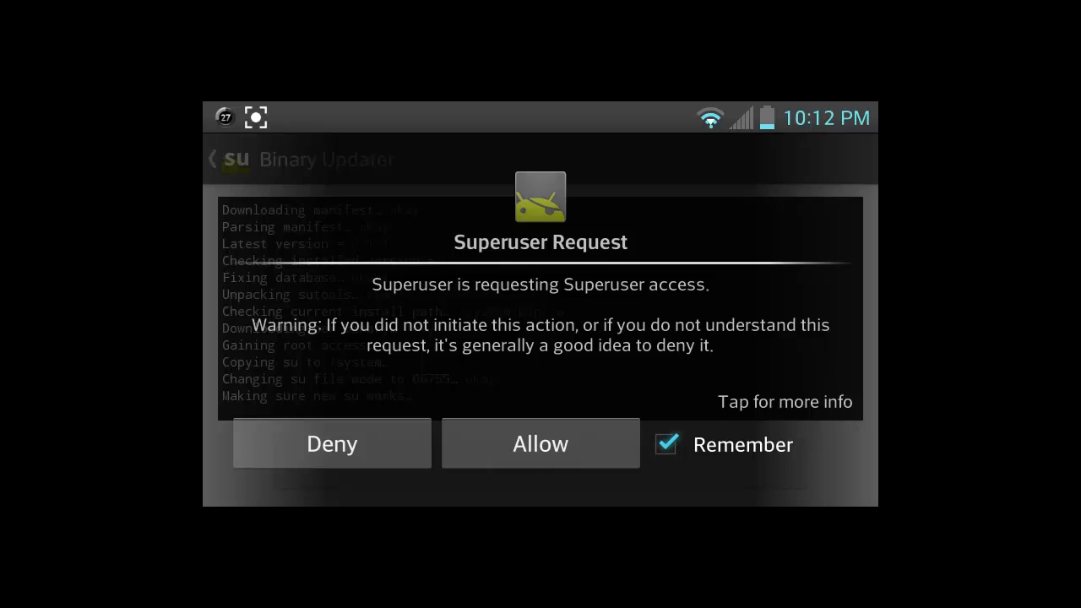
left_click(540, 444)
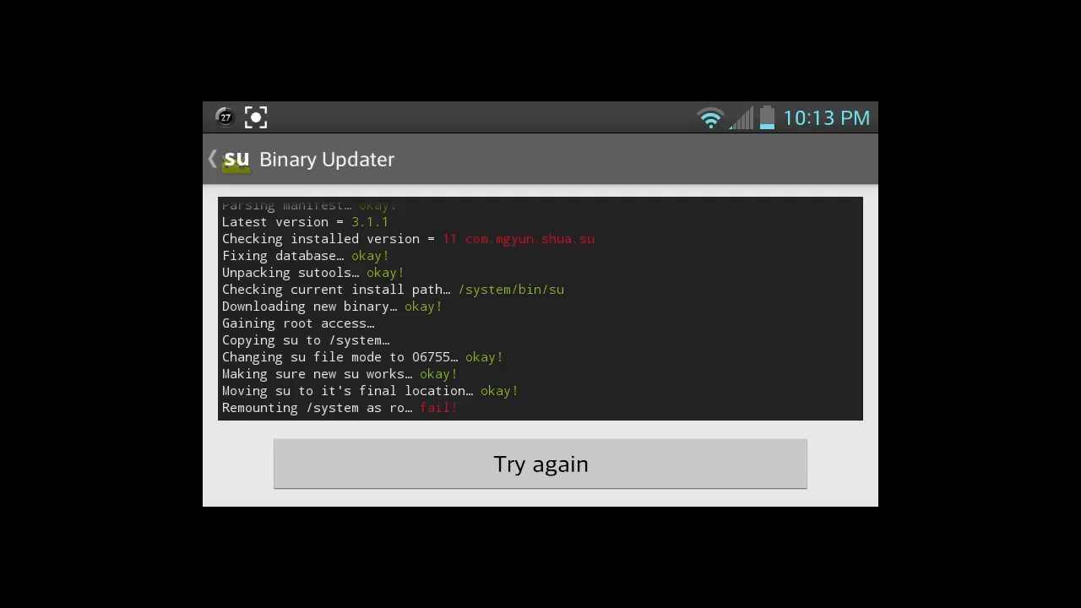
scroll(787, 239, "down", 2)
scroll(777, 275, "down", 2)
Step: Leave the binary updater and launch Root Browser from the root tools page
key("Escape")
key("Escape")
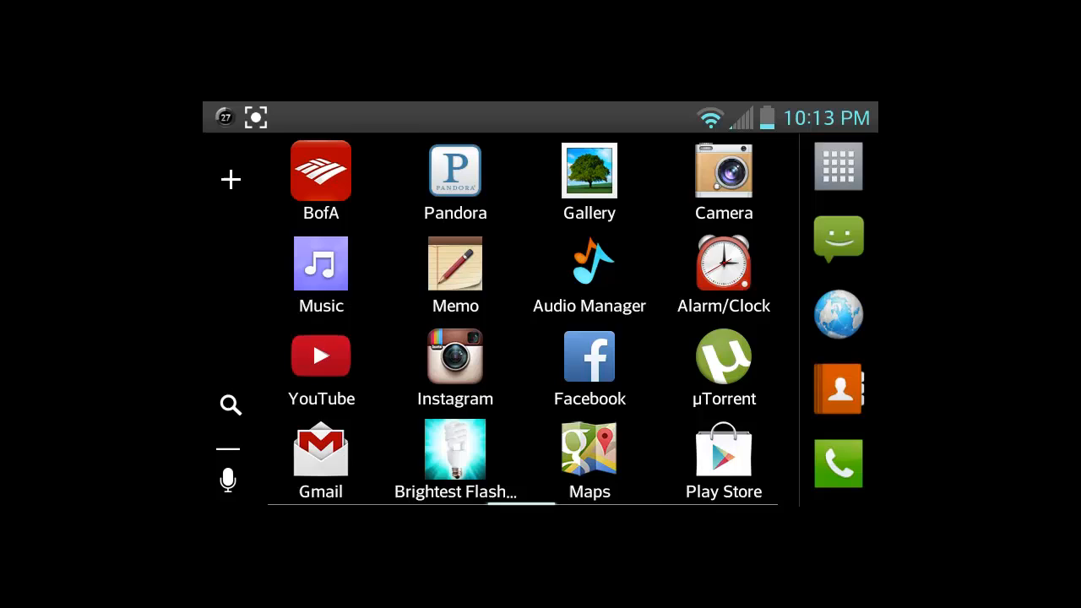
left_click_drag(760, 337, 337, 338)
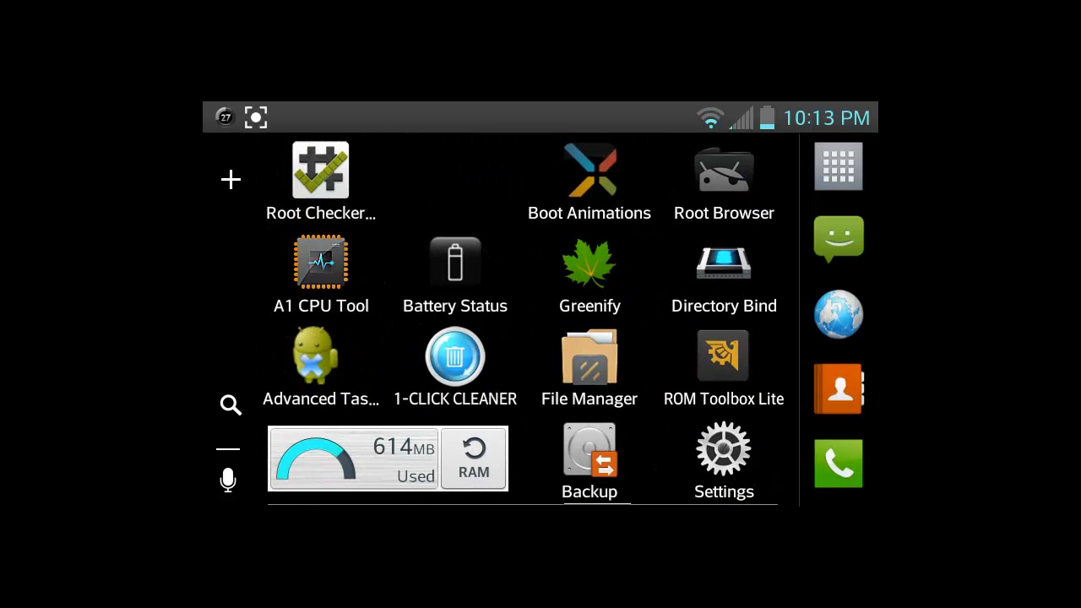
left_click(723, 182)
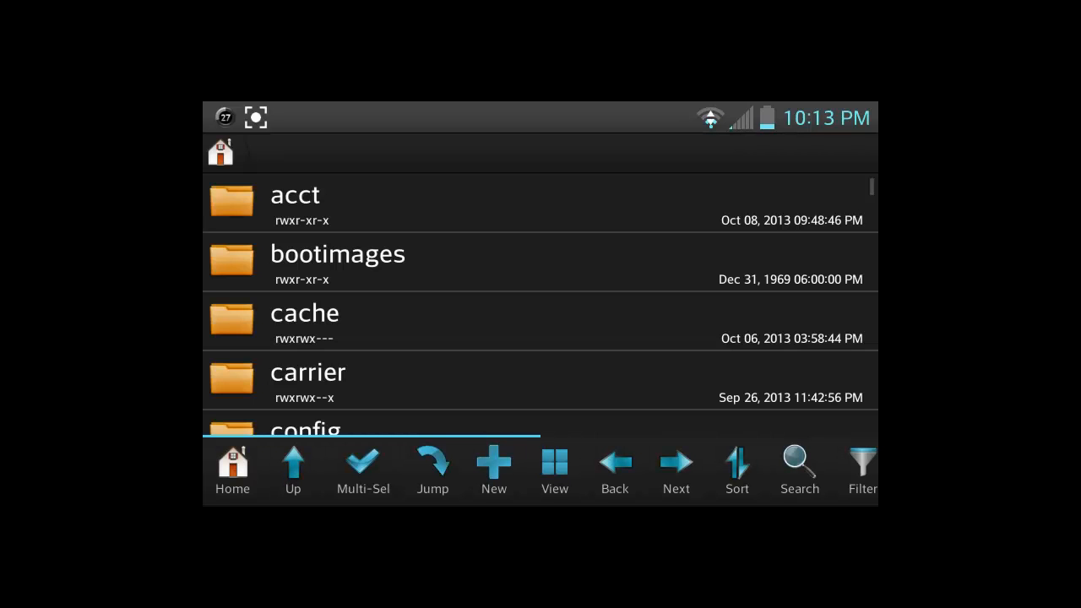
mouse_move(781, 363)
left_mouse_down()
mouse_move(810, 215)
mouse_move(781, 236)
left_mouse_up()
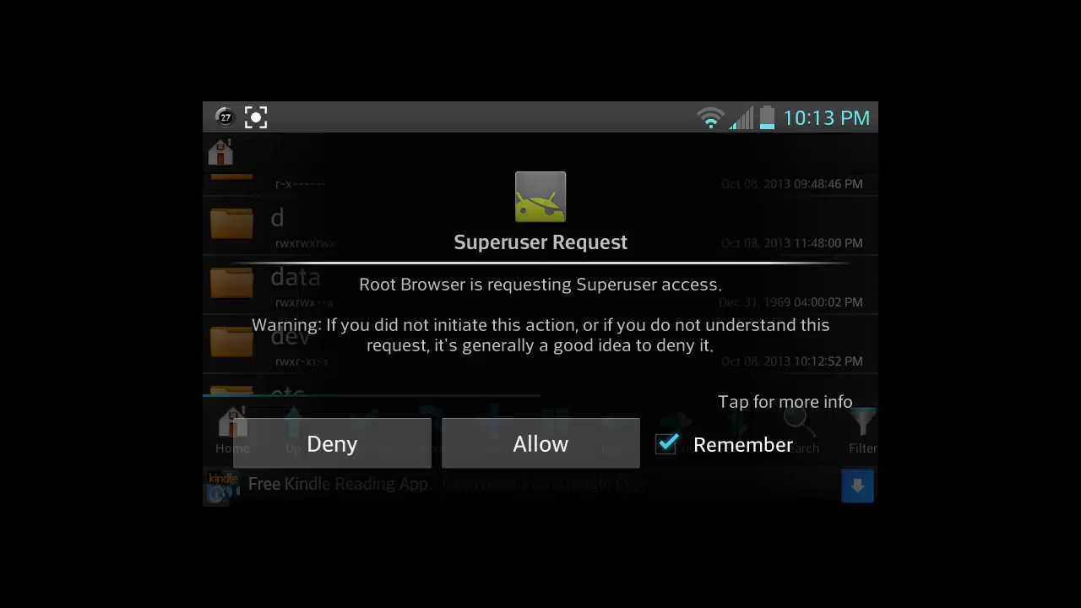
Step: Grant Root Browser superuser access and copy com.noshufou.android.su-1.apk from /data/app
left_click(541, 443)
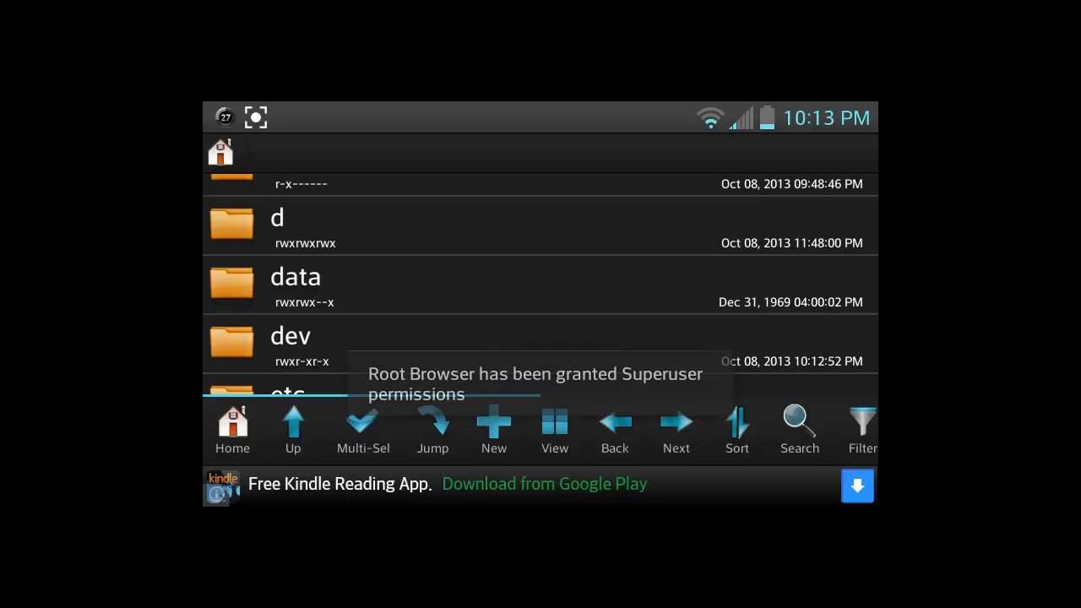
left_click(295, 287)
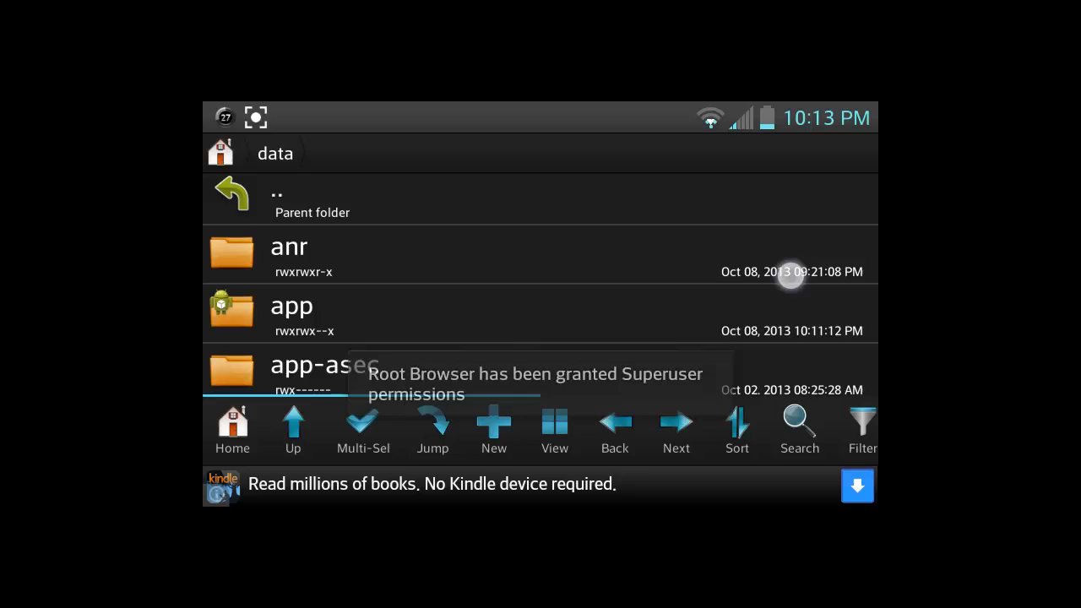
left_click_drag(777, 295, 777, 256)
left_click(291, 282)
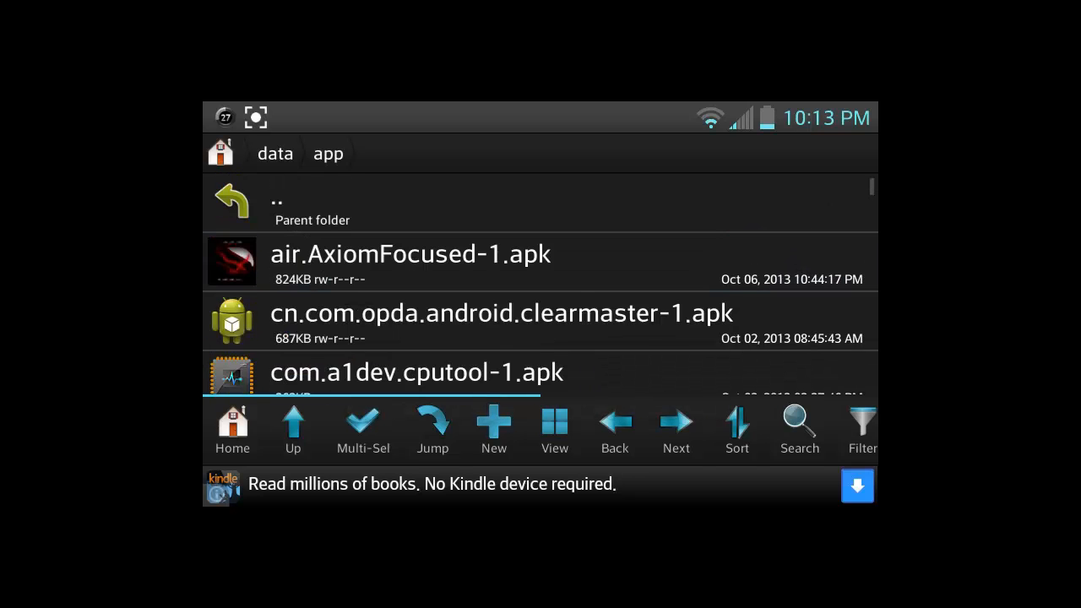
left_click_drag(811, 354, 789, 257)
scroll(790, 262, "down", 15)
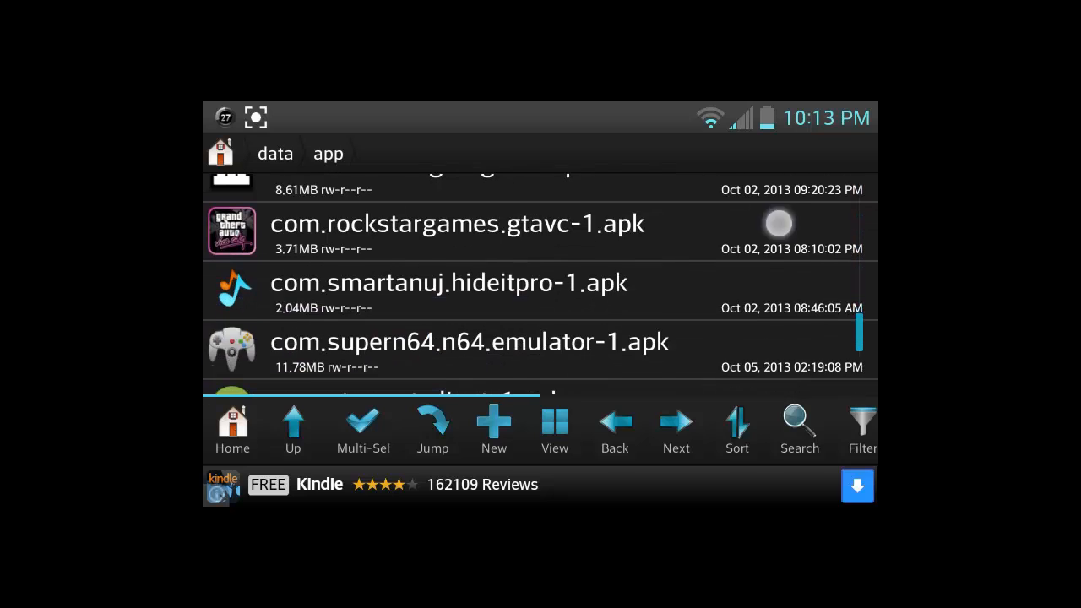
left_click_drag(777, 223, 776, 397)
left_click_drag(776, 253, 776, 315)
left_click_drag(777, 211, 776, 325)
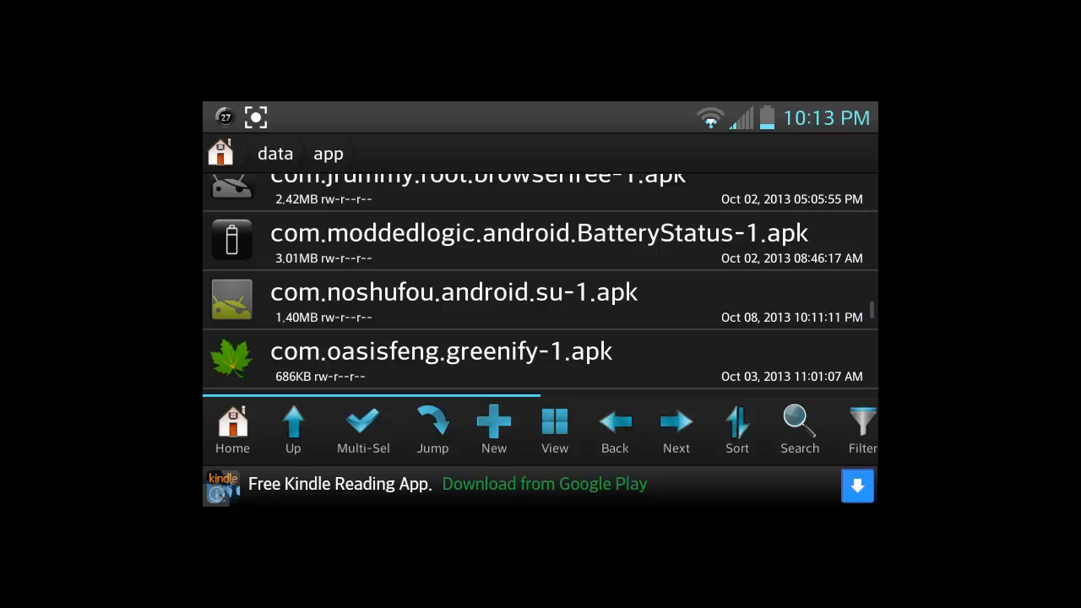
left_click(731, 297)
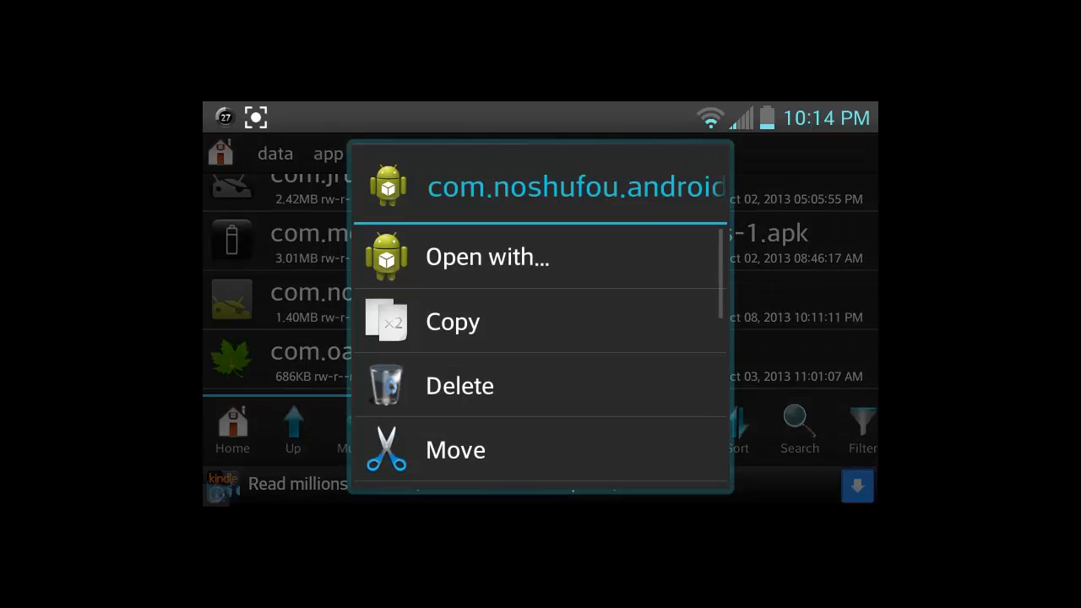
left_click(603, 321)
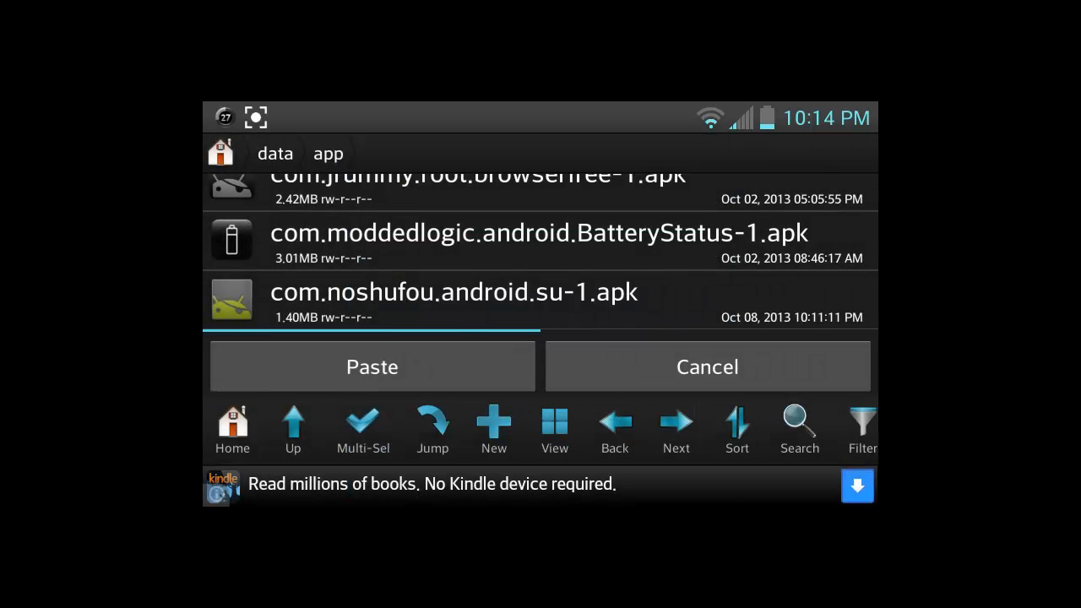
Step: Navigate up to the root folder and paste the copied APK into /system/app
left_click(292, 429)
left_click(292, 429)
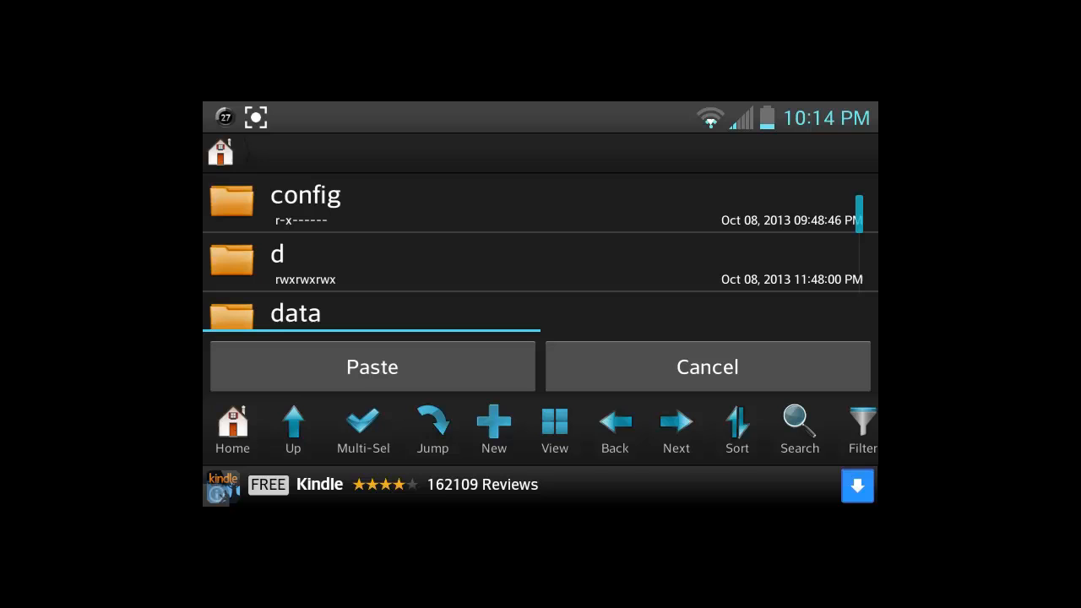
key("Escape")
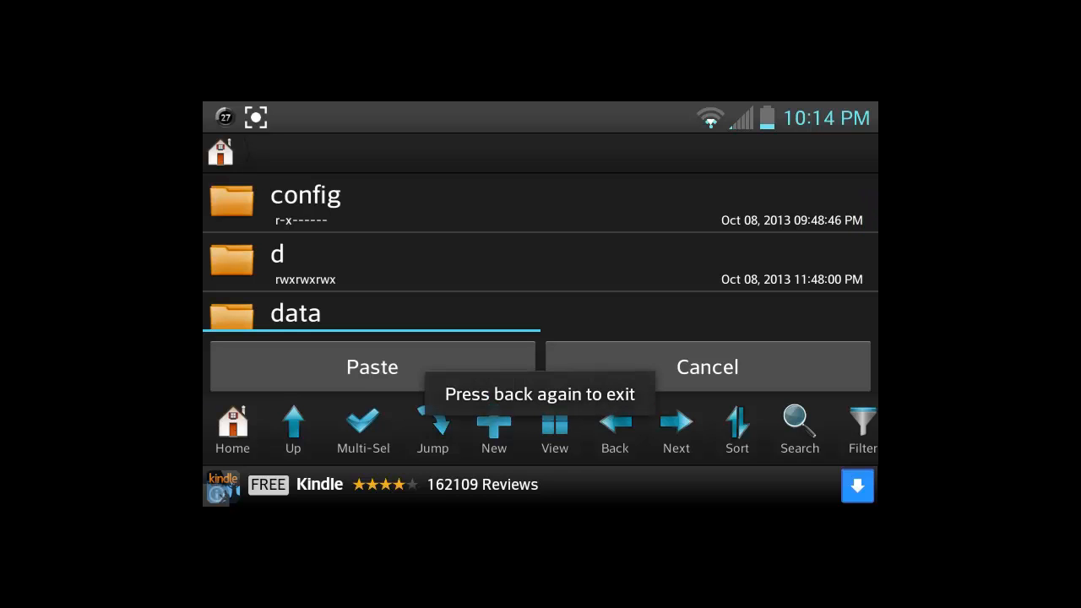
mouse_move(770, 233)
left_mouse_down()
mouse_move(777, 334)
mouse_move(741, 239)
left_mouse_up()
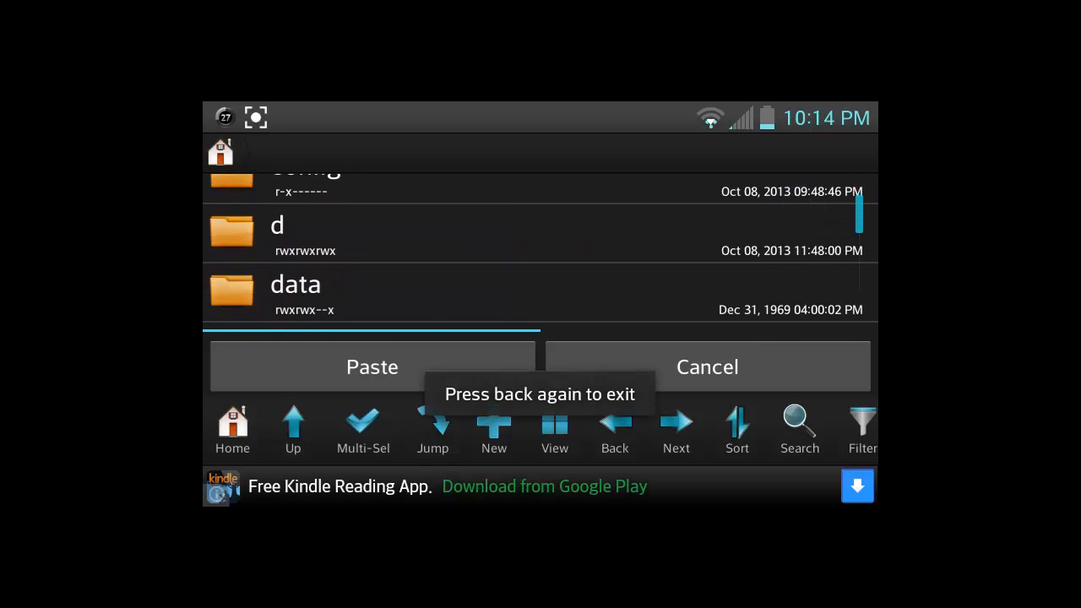
left_click_drag(760, 321, 768, 160)
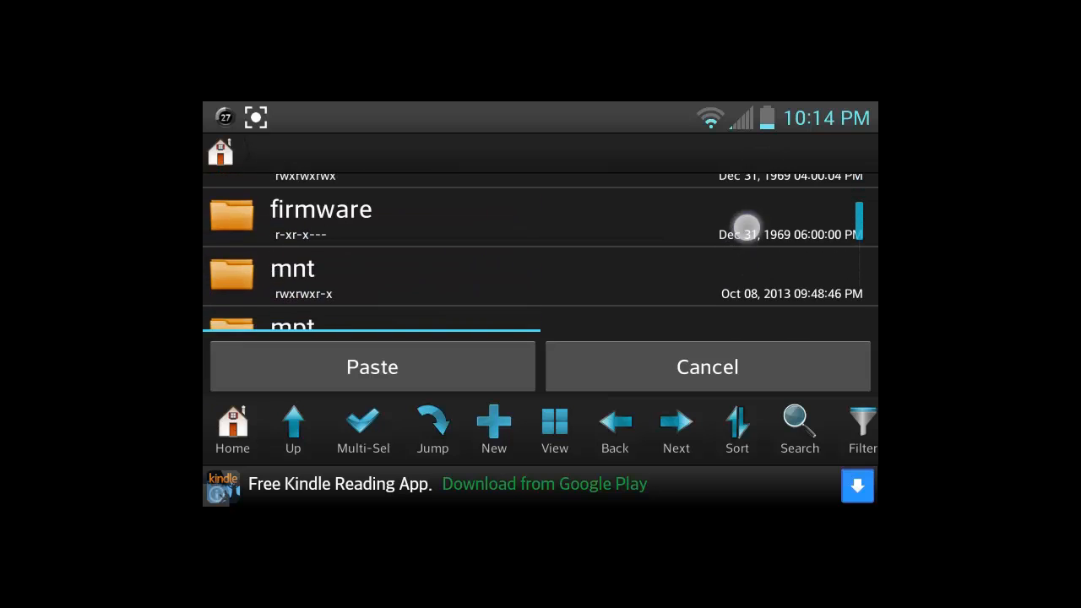
left_click_drag(751, 321, 794, 152)
left_click_drag(777, 321, 777, 161)
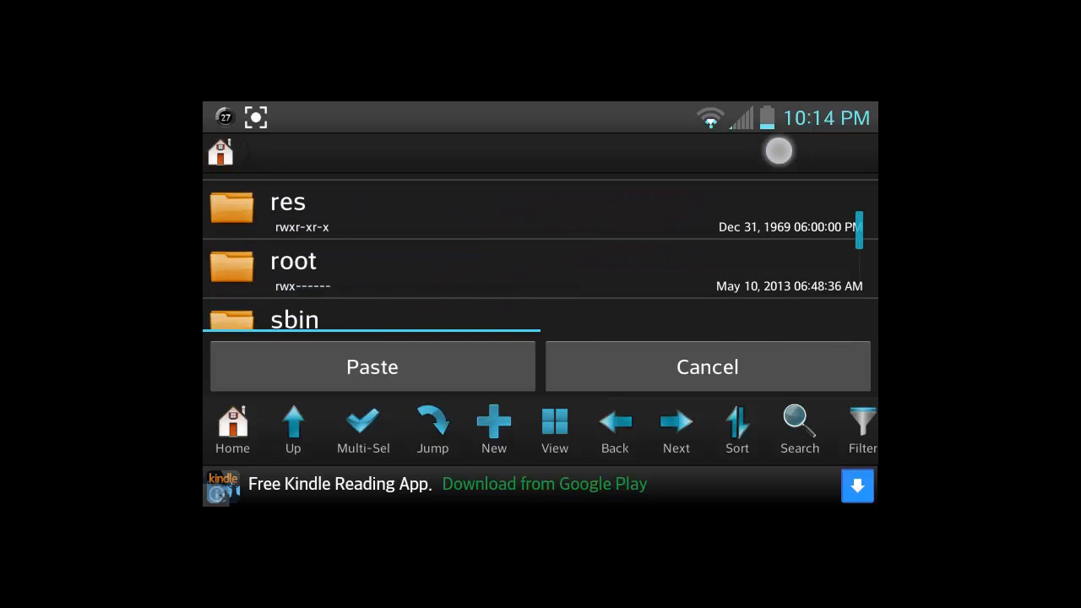
mouse_move(759, 320)
left_mouse_down()
mouse_move(745, 193)
mouse_move(726, 194)
mouse_move(769, 160)
left_mouse_up()
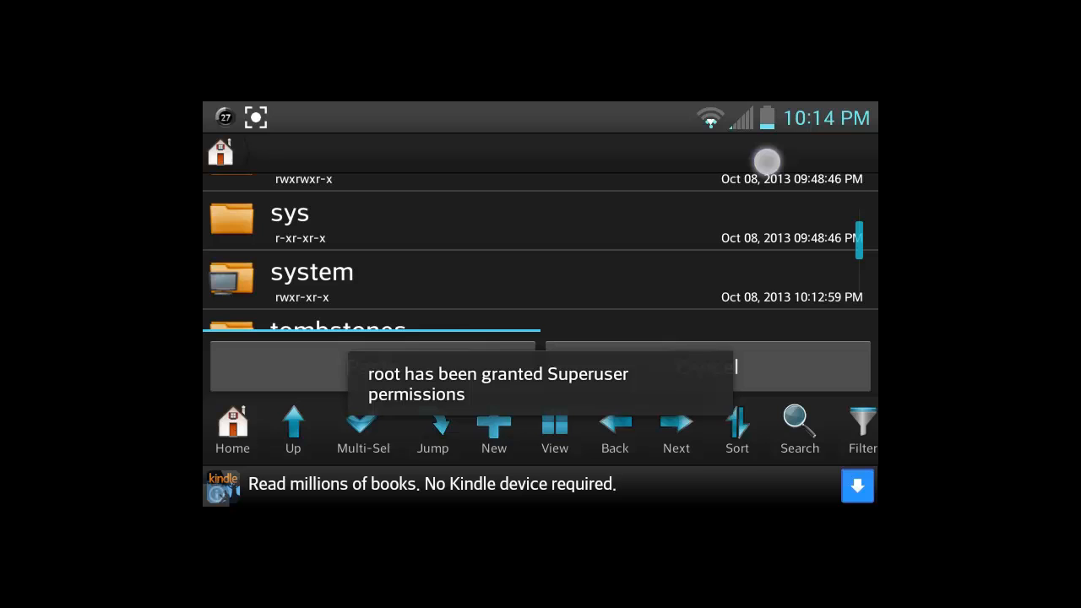
left_click(719, 268)
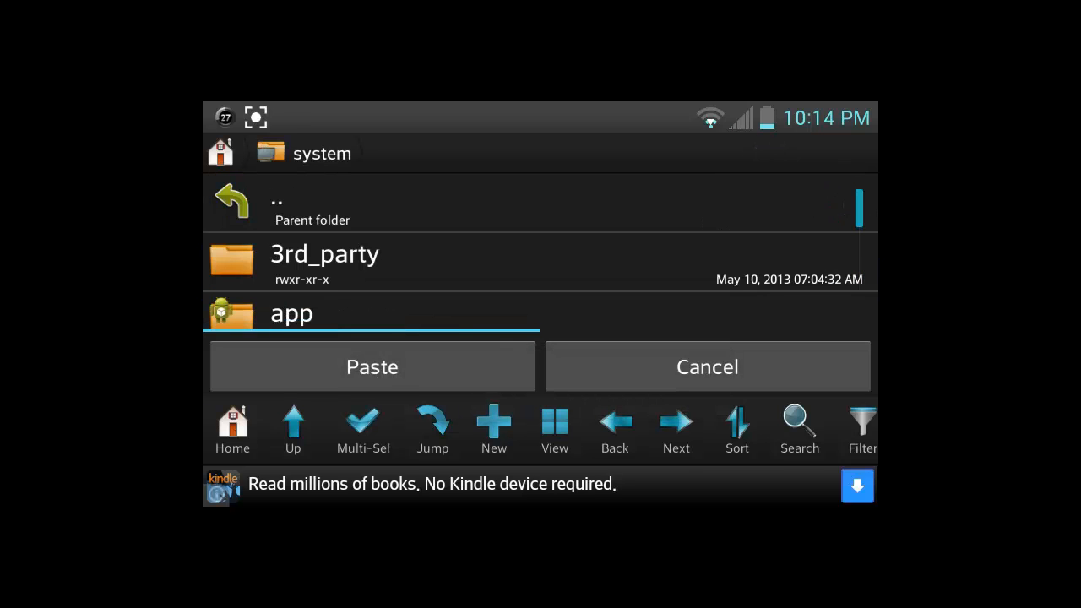
left_click_drag(731, 267, 760, 169)
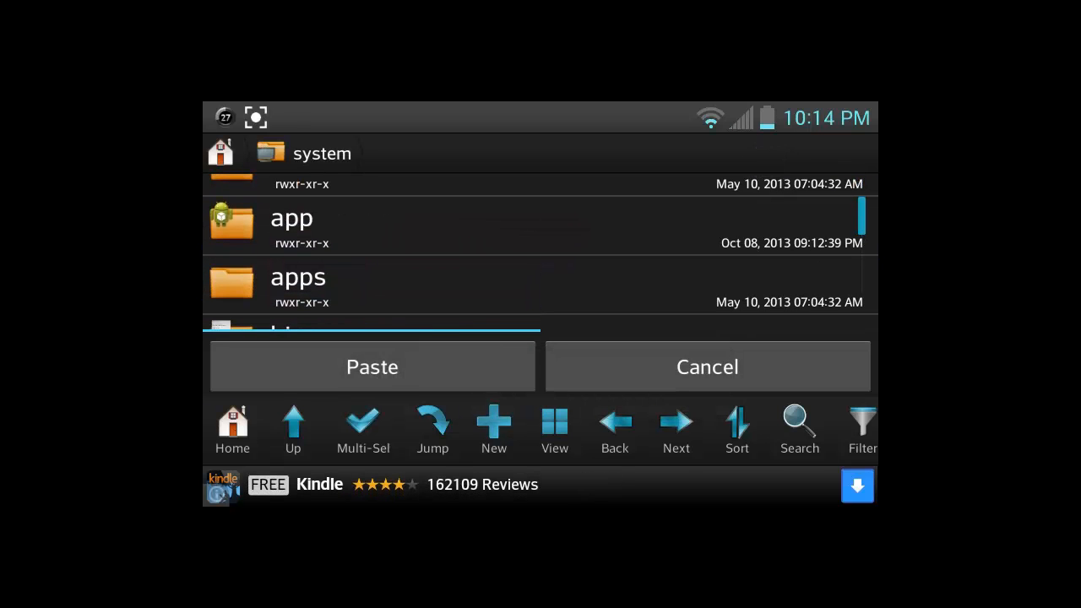
left_click(541, 224)
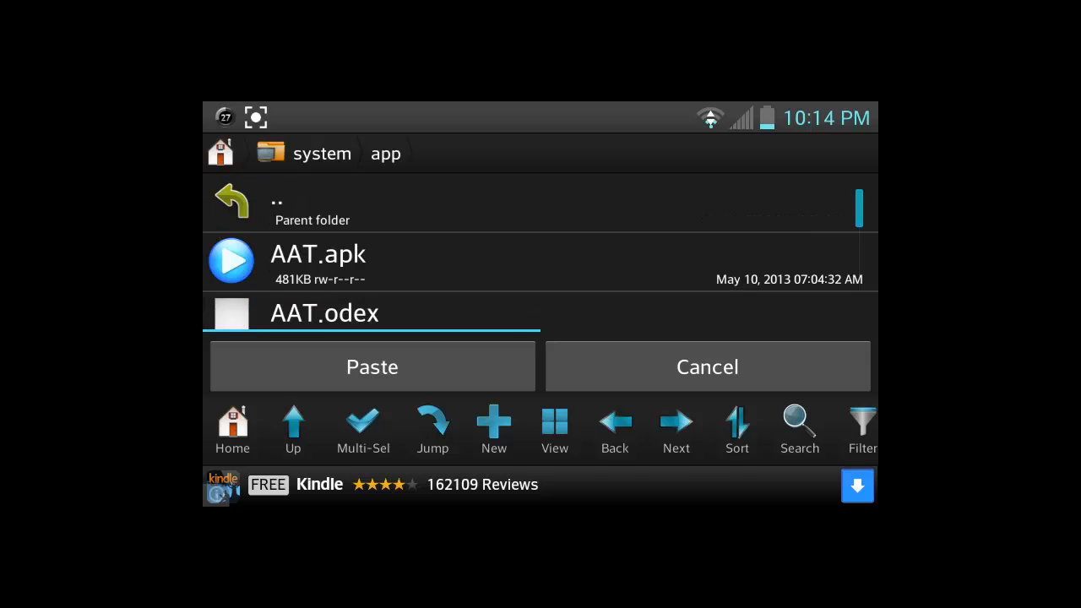
left_click(371, 367)
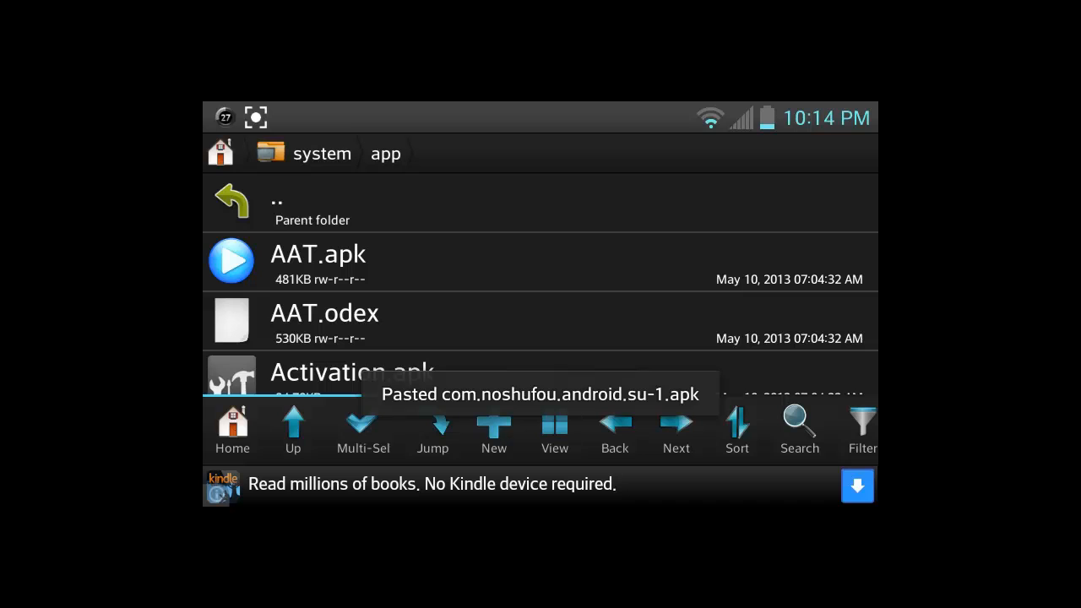
scroll(540, 279, "down", 10)
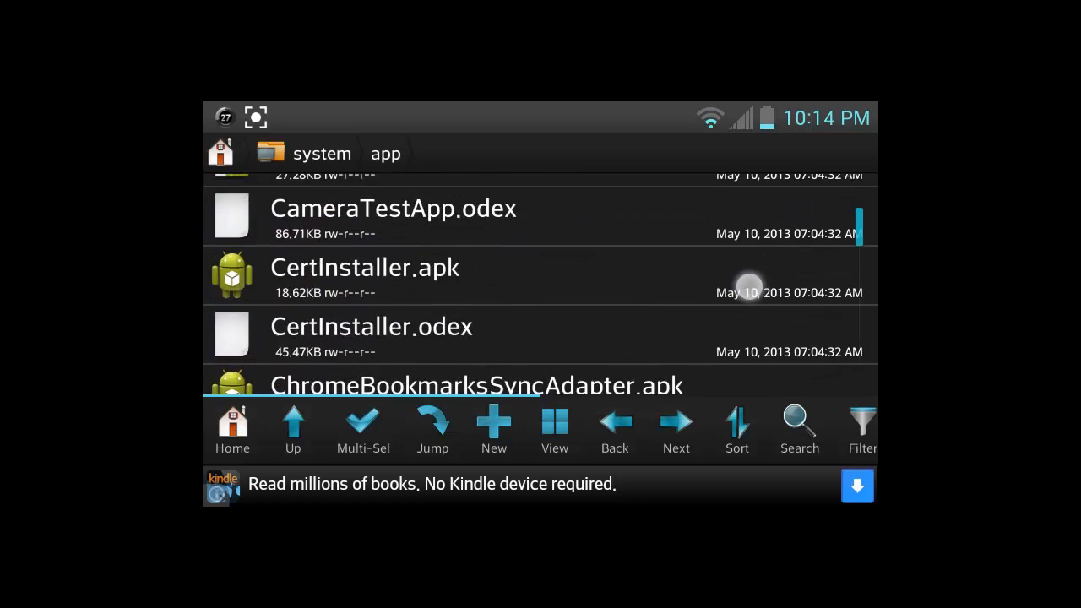
scroll(749, 285, "down", 5)
scroll(750, 285, "down", 3)
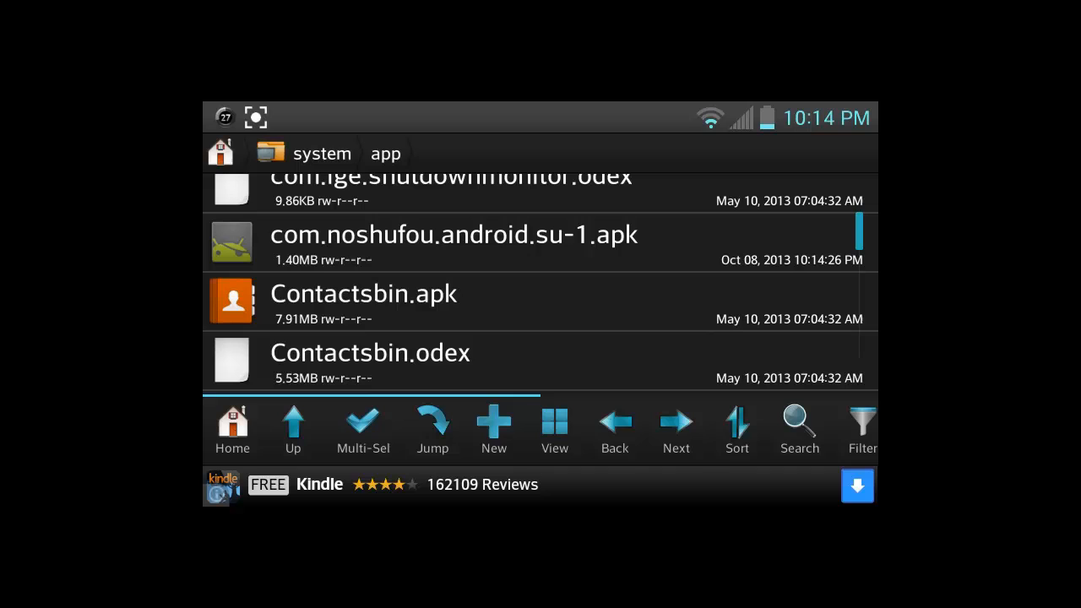
left_click(760, 241)
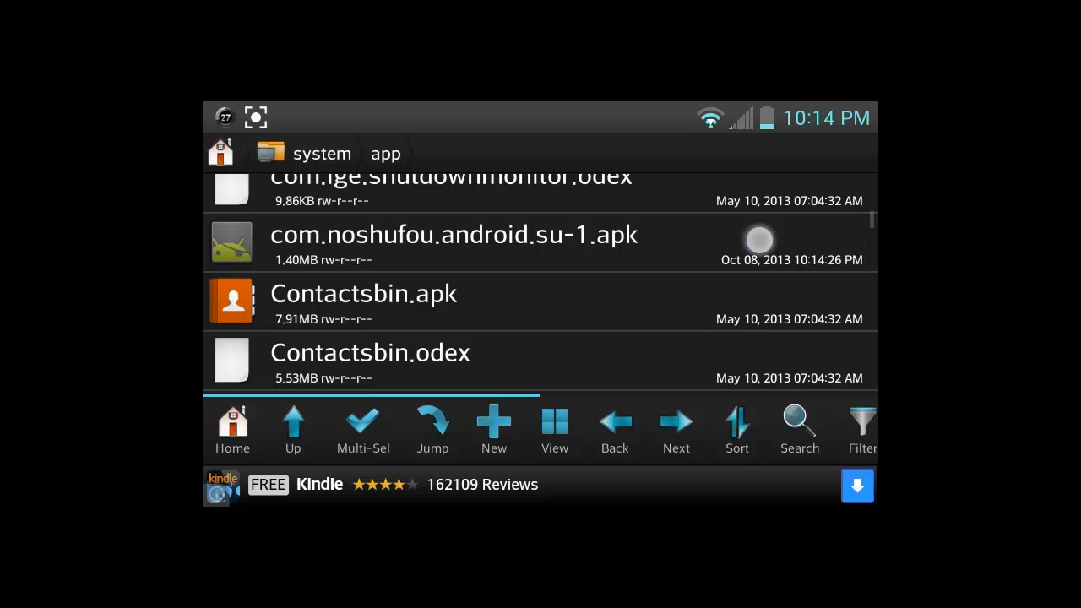
scroll(625, 338, "down", 3)
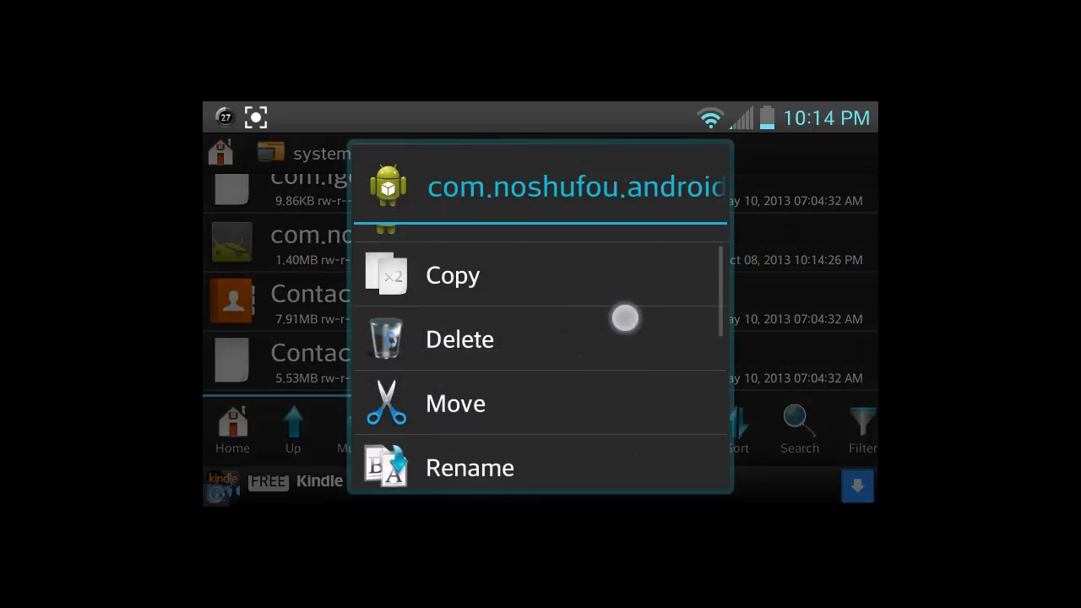
left_click(469, 361)
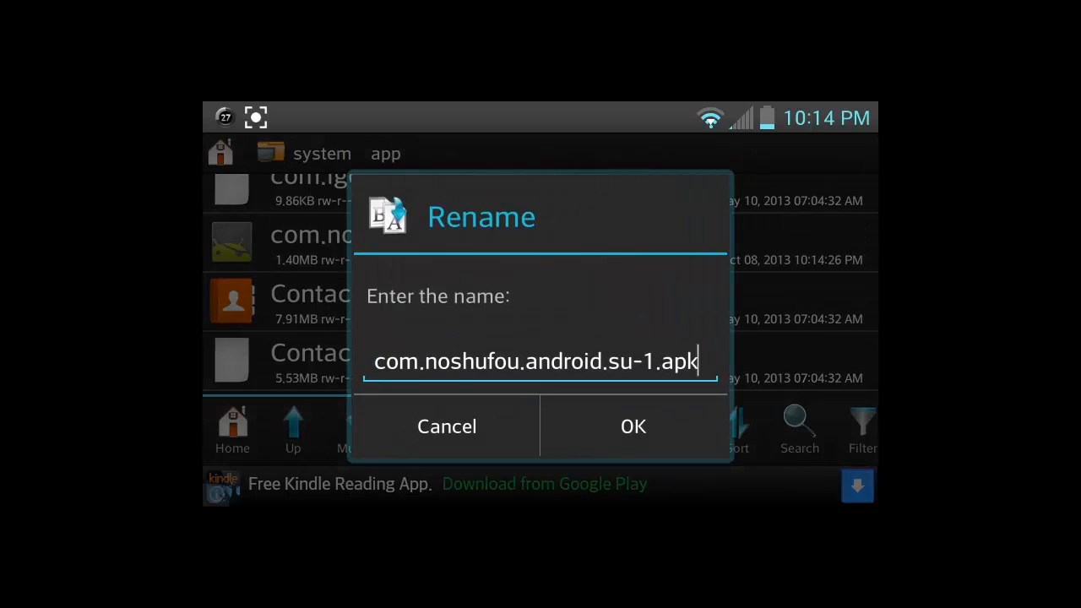
left_click(643, 362)
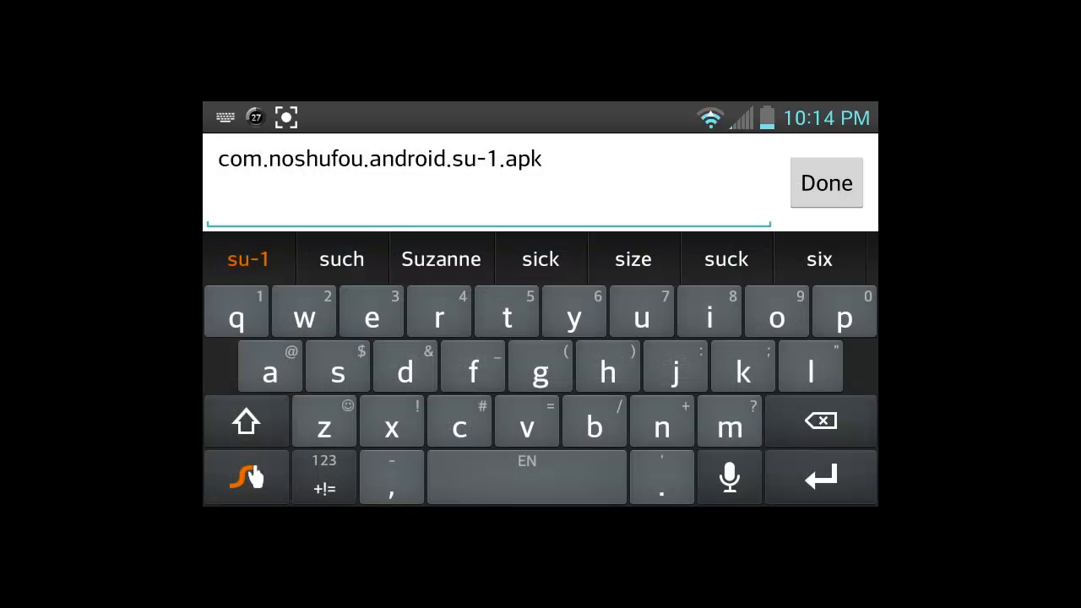
left_click(503, 169)
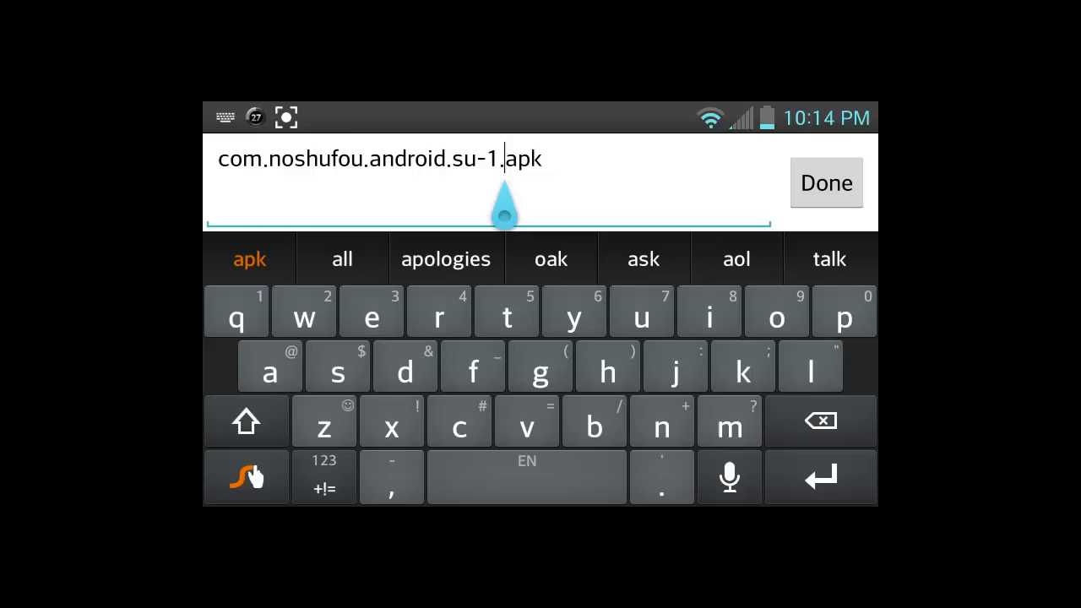
left_click_drag(823, 421, 835, 420)
left_click(247, 422)
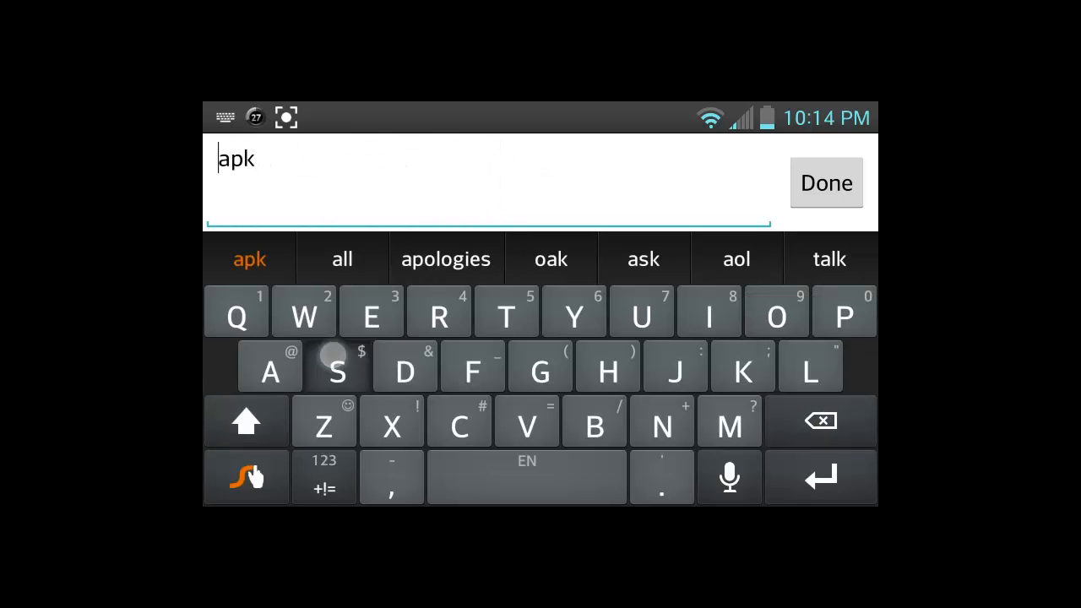
left_click(336, 370)
left_click(641, 317)
left_click(844, 316)
left_click(371, 316)
left_click(506, 317)
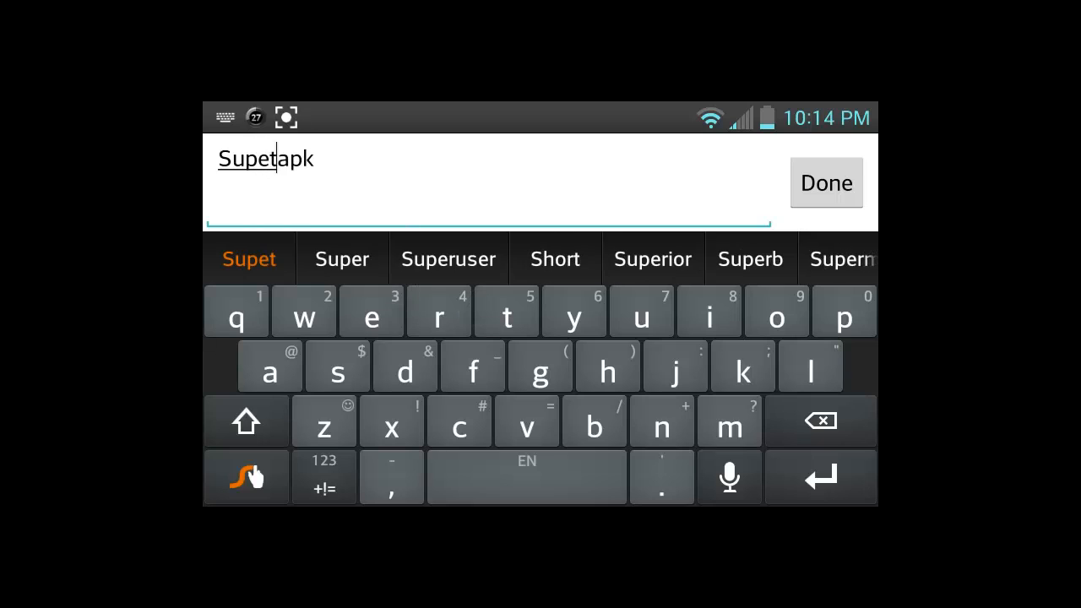
left_click(821, 421)
left_click(438, 312)
type("r")
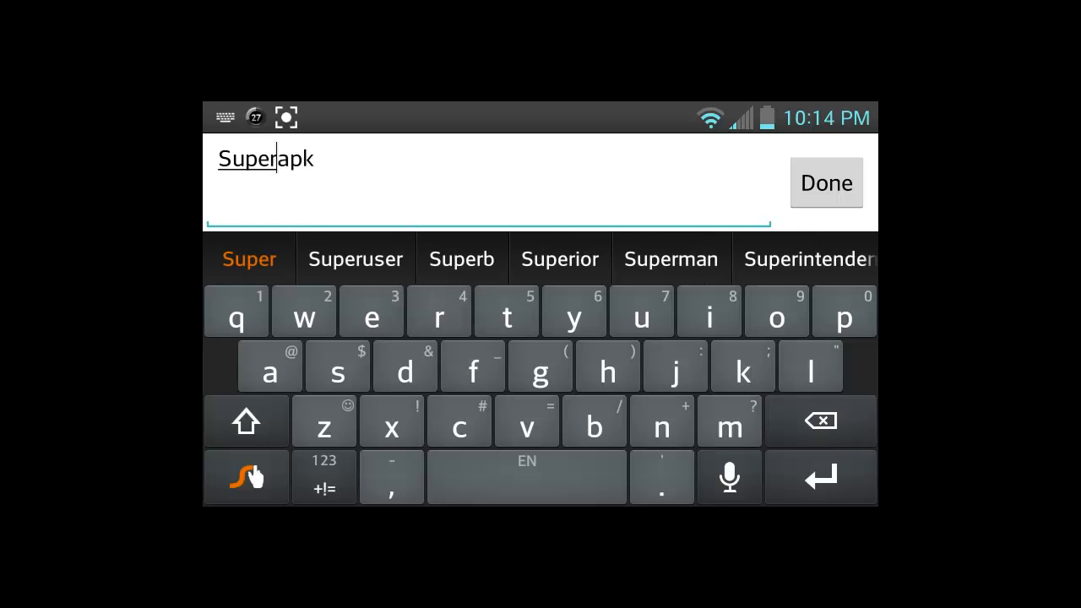
left_click(641, 313)
left_click(338, 369)
left_click(438, 316)
type("usrr")
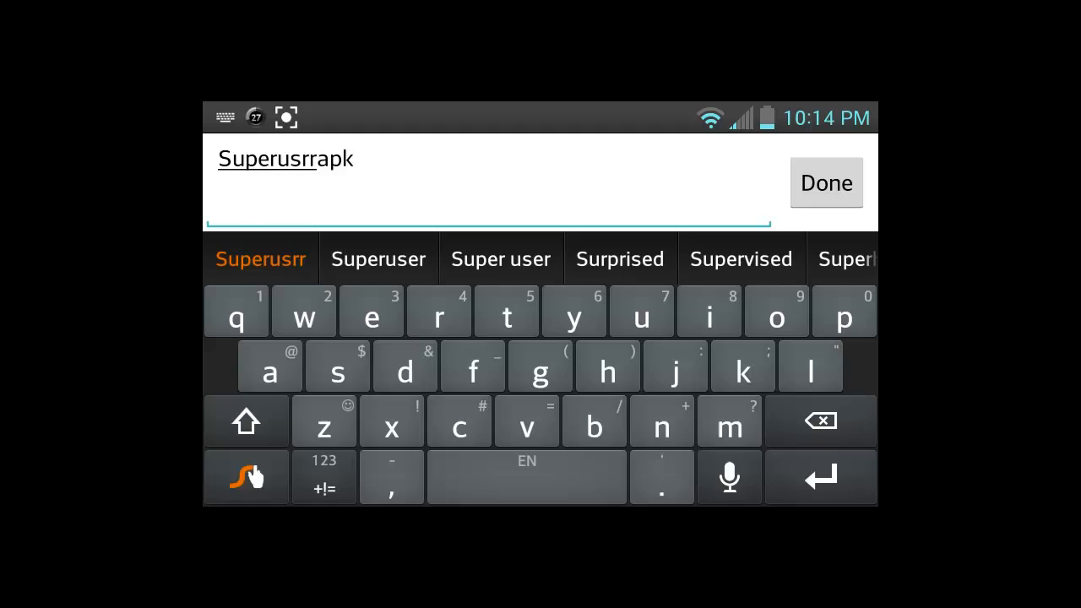
left_click(251, 478)
left_click(633, 426)
left_click_drag(861, 237, 861, 329)
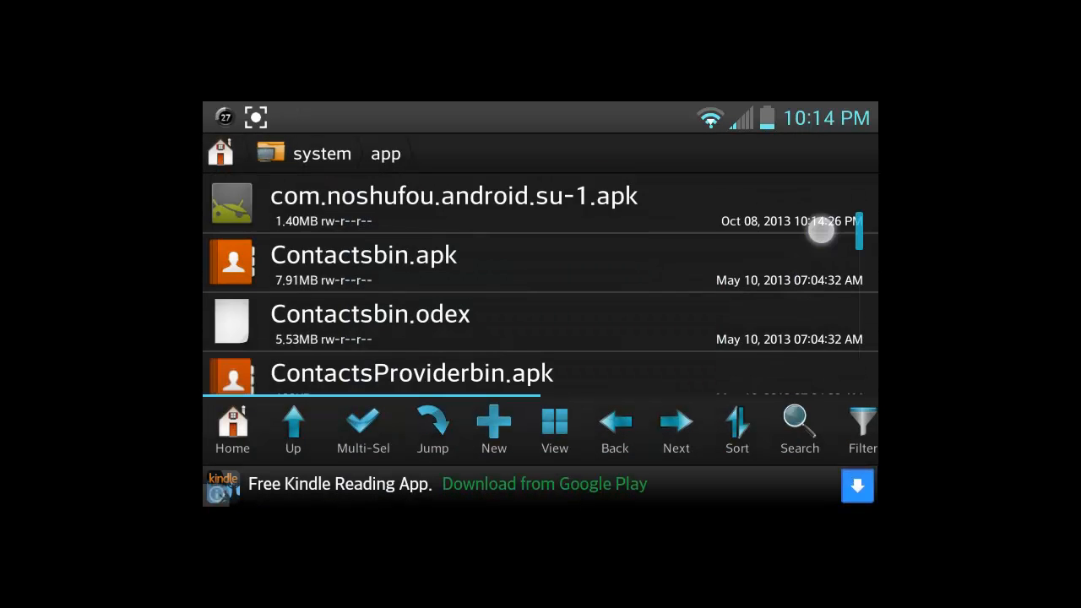
scroll(780, 254, "down", 10)
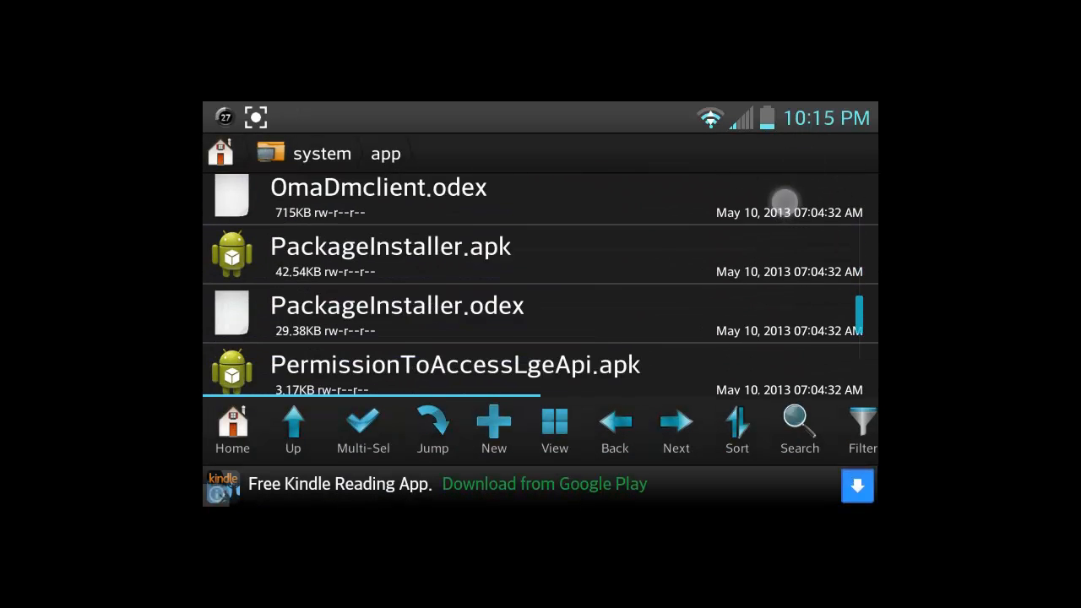
scroll(781, 254, "down", 10)
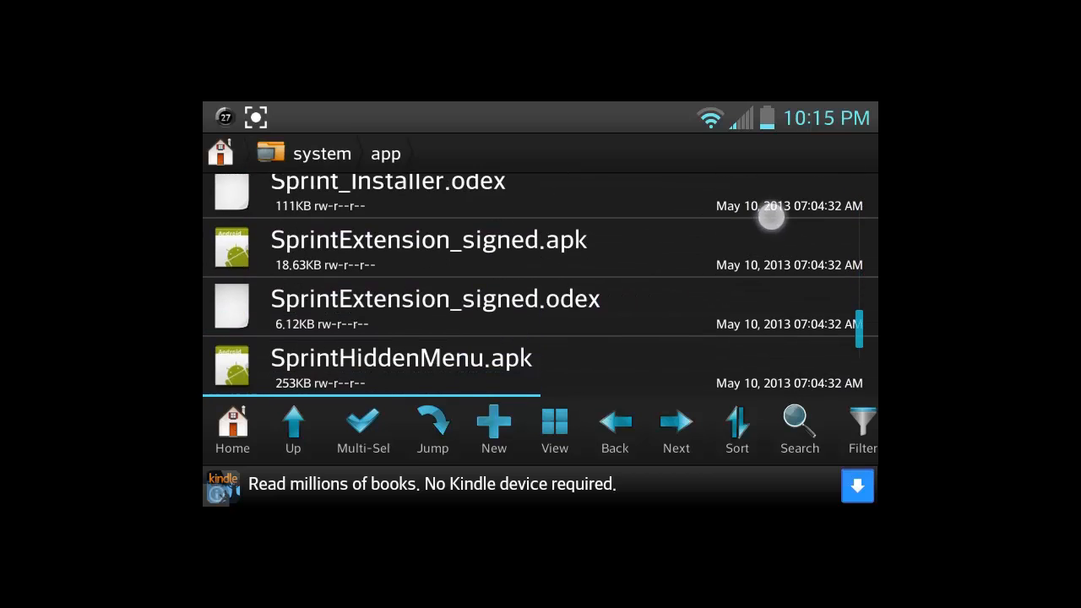
scroll(713, 253, "down", 10)
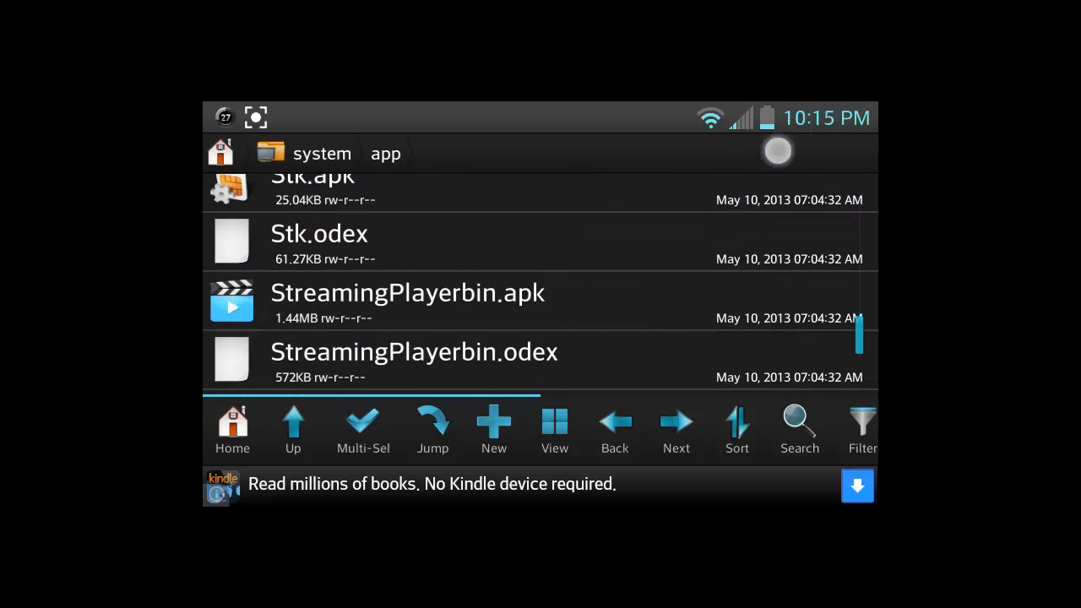
scroll(714, 338, "down", 3)
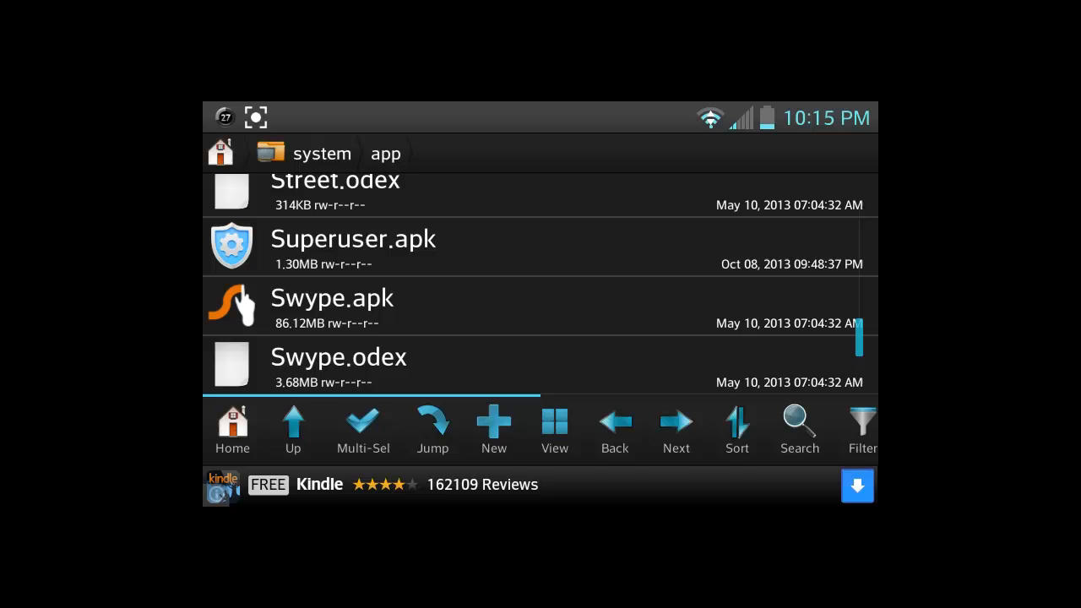
scroll(701, 308, "up", 2)
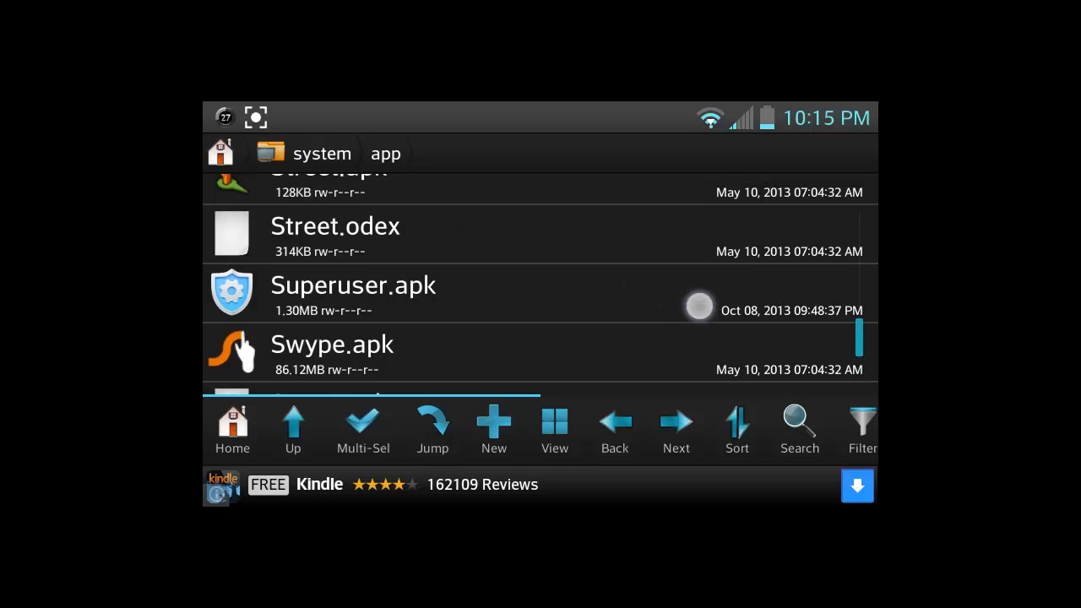
scroll(701, 296, "up", 15)
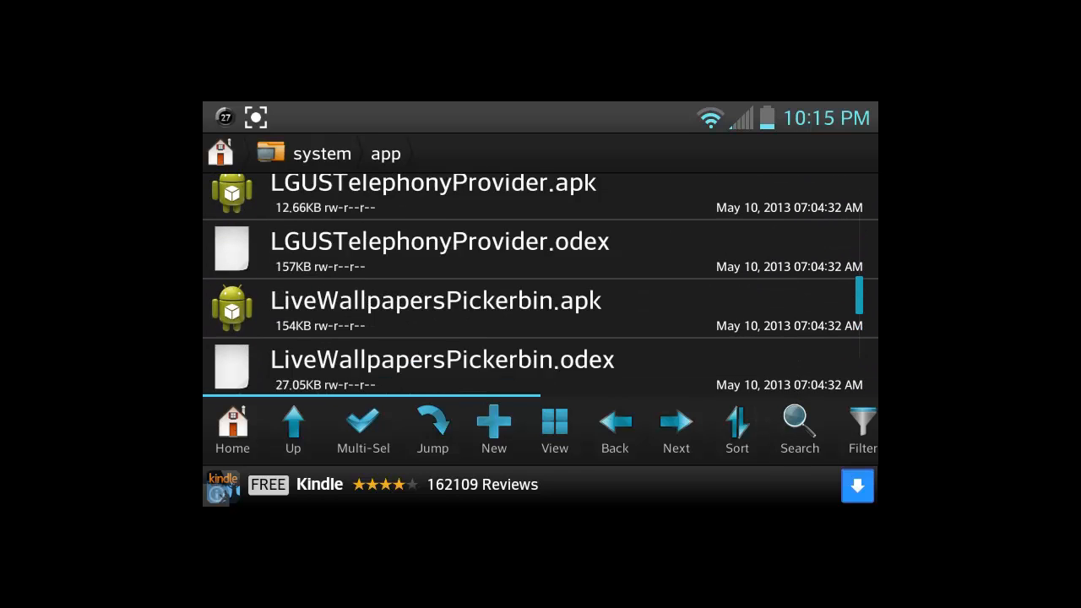
scroll(779, 345, "up", 15)
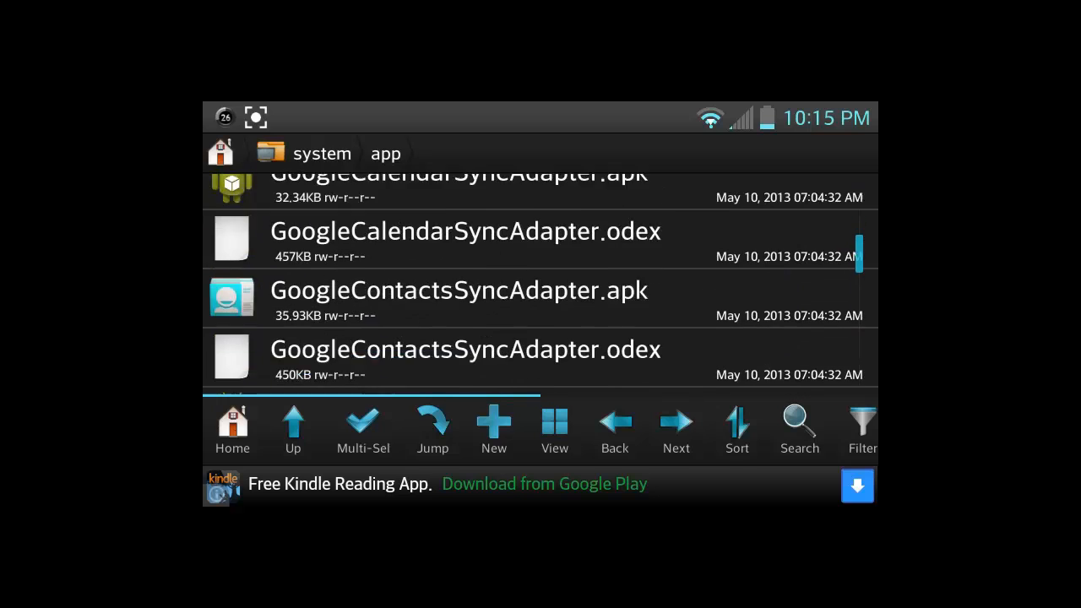
scroll(762, 345, "down", 15)
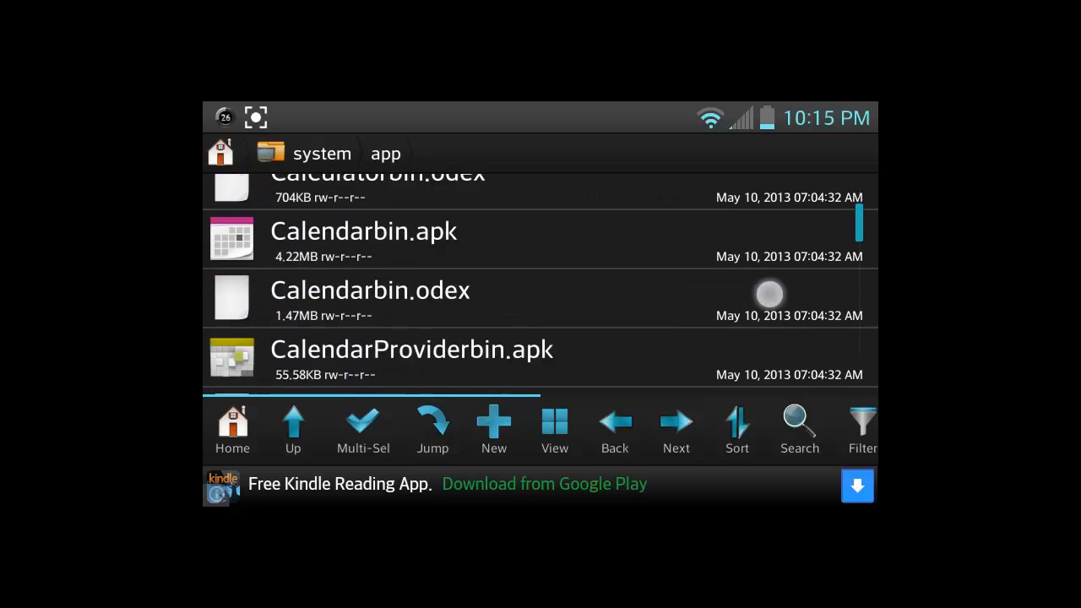
scroll(777, 337, "down", 10)
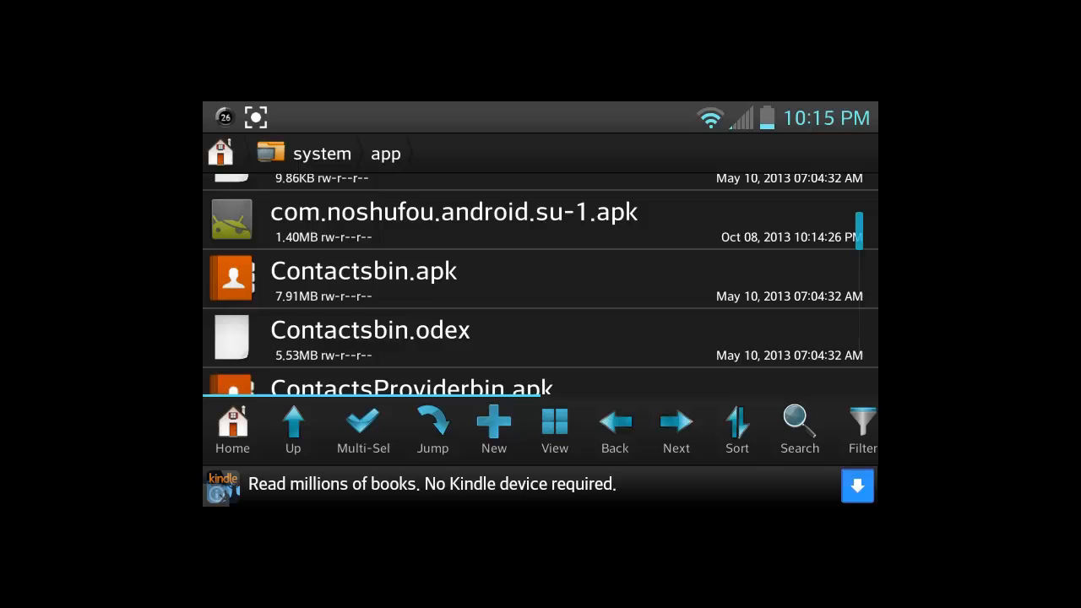
scroll(777, 253, "up", 2)
scroll(777, 338, "up", 2)
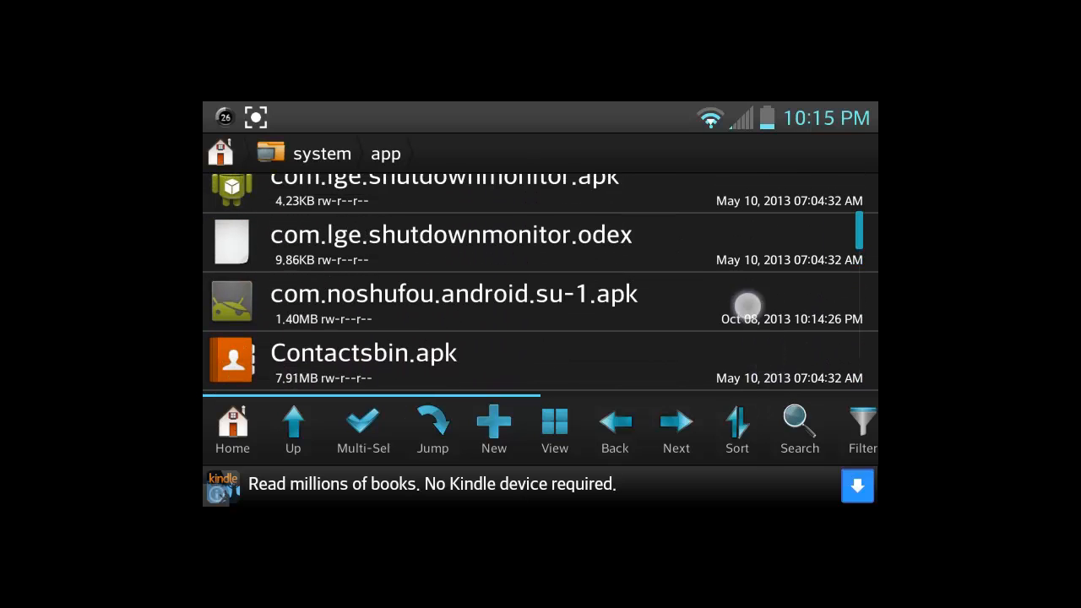
Step: Reopen the Rename dialog for the su-1 APK and erase the old package name before the extension
left_click(747, 228)
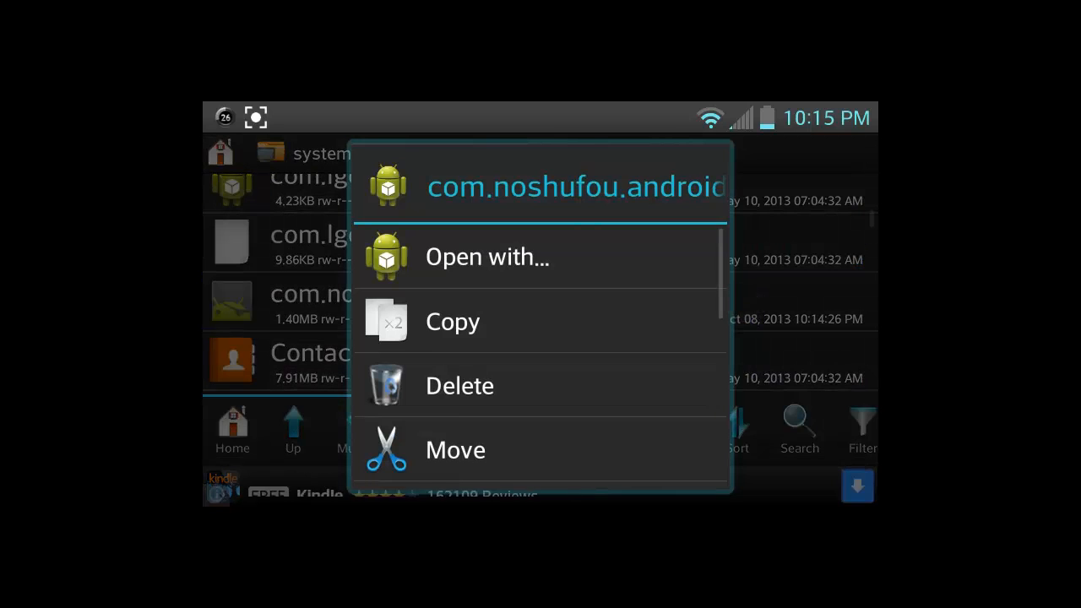
scroll(633, 355, "down", 2)
scroll(633, 297, "down", 1)
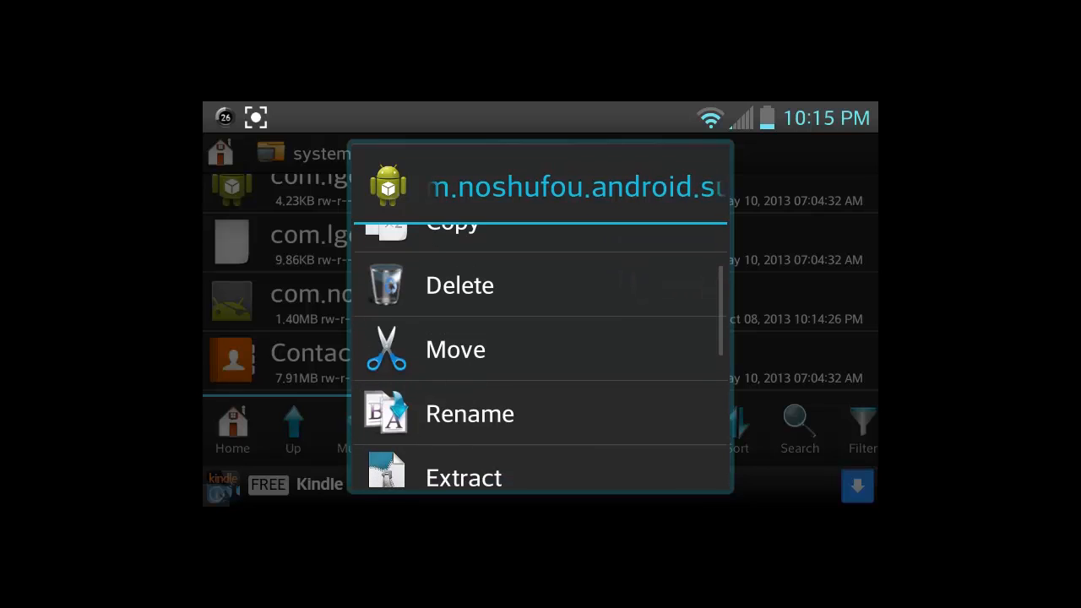
left_click(619, 418)
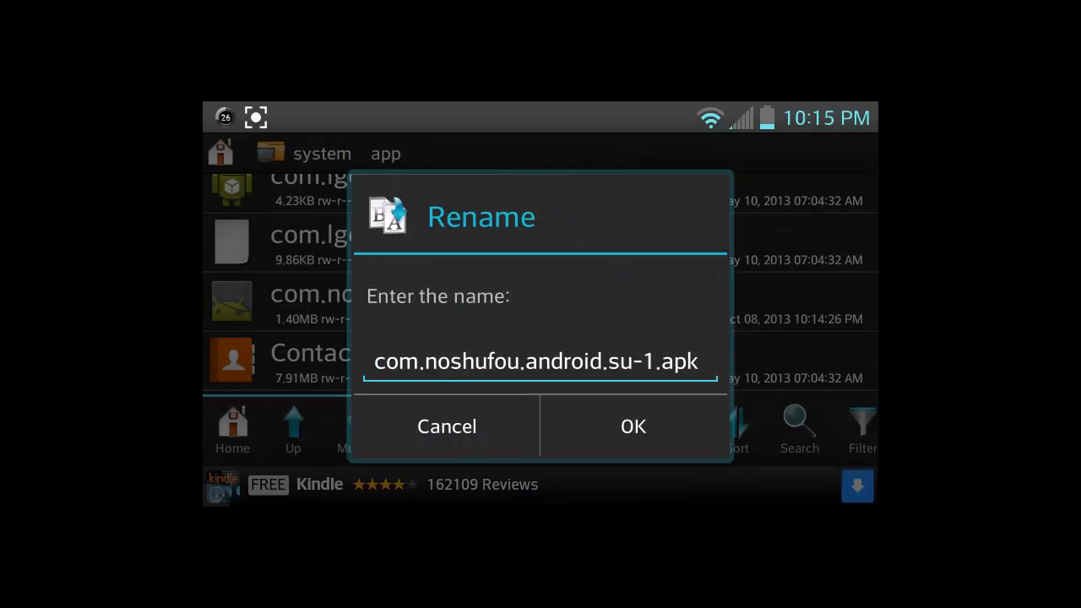
left_click(644, 360)
left_click(504, 160)
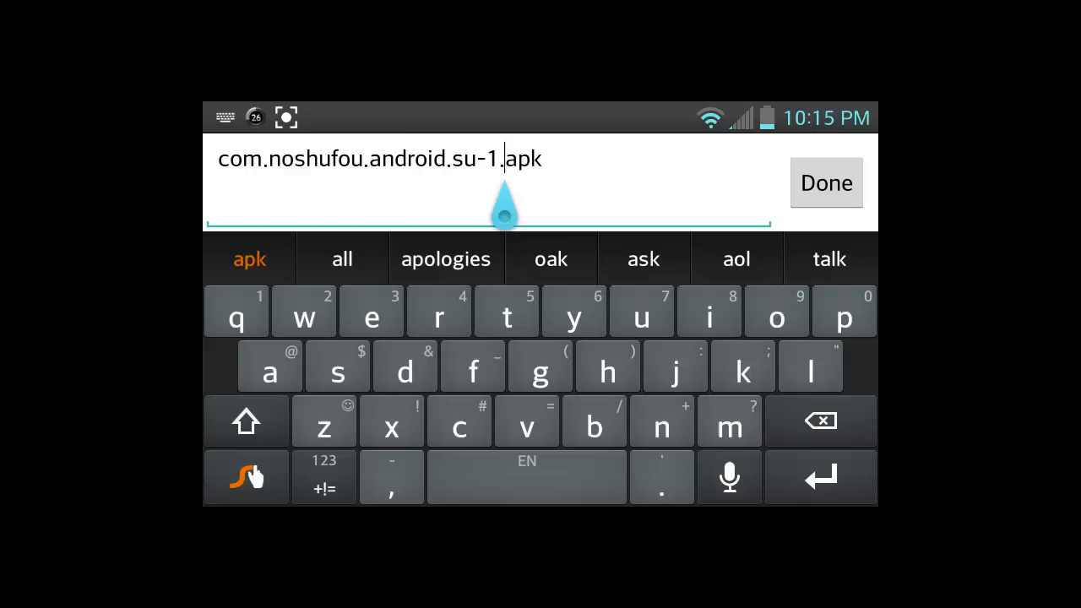
left_click(848, 426)
left_click_drag(848, 427, 849, 427)
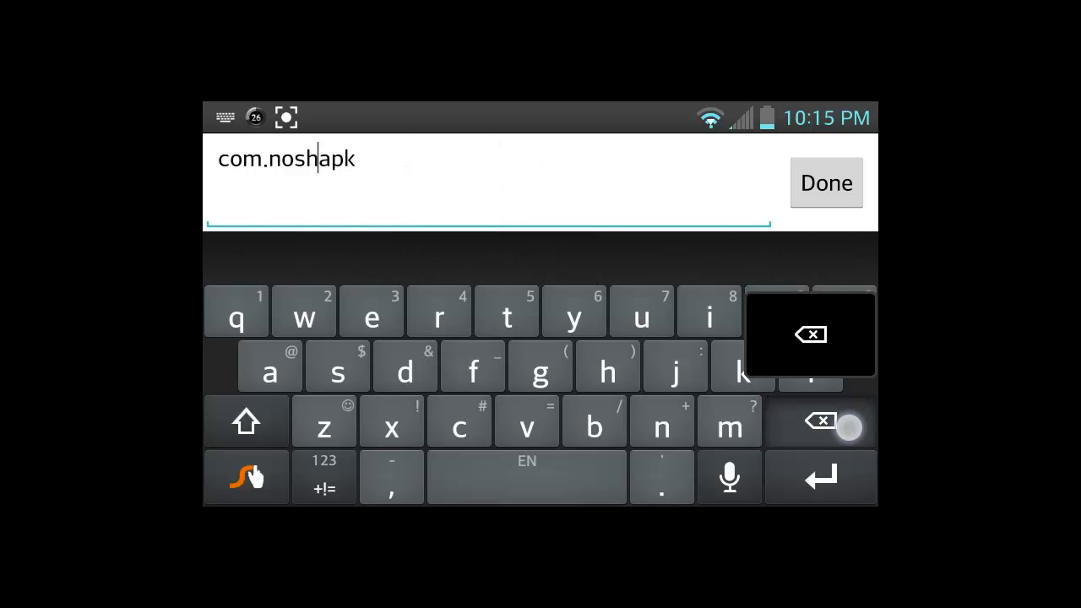
Step: Enter the new name Superuser.apk, confirm the rename and overwrite the existing Superuser.apk
left_click(247, 422)
left_click(338, 369)
left_click(641, 314)
type("Sapk")
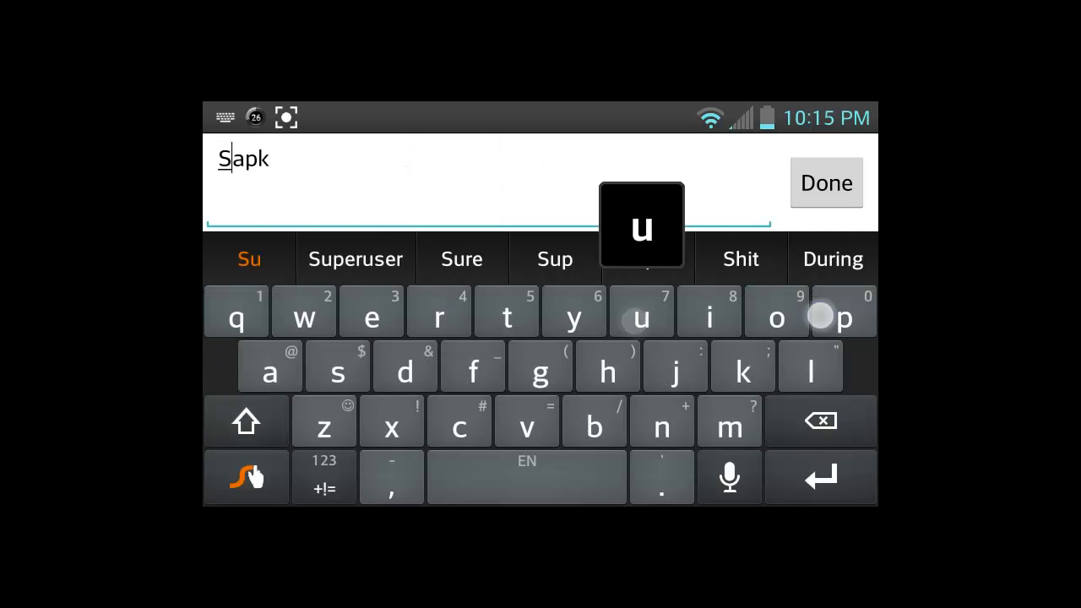
left_click(844, 314)
left_click(372, 314)
left_click(439, 314)
type("uper")
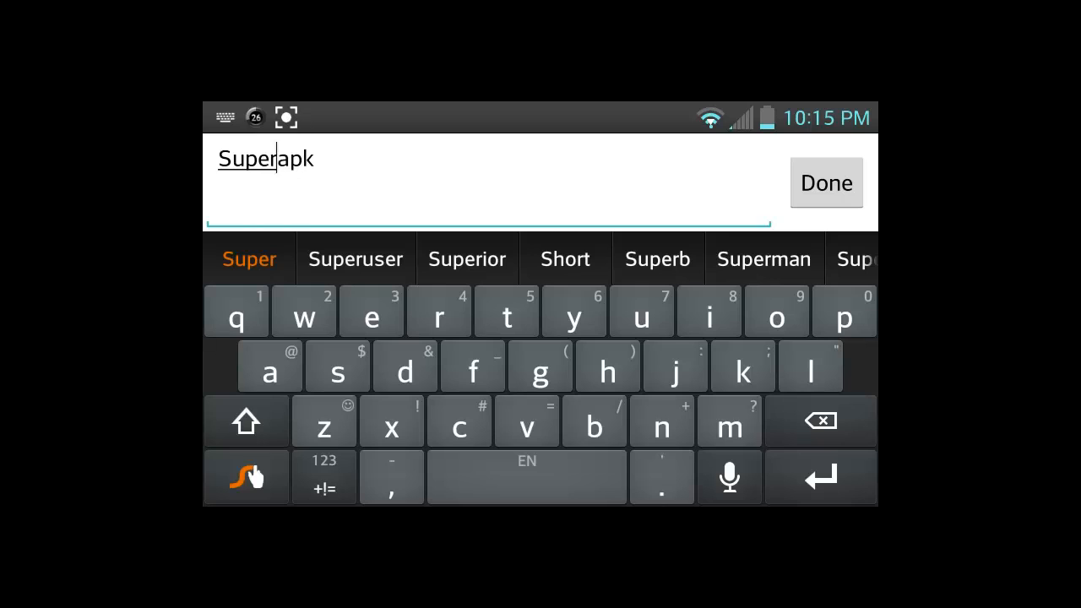
left_click(641, 314)
left_click(338, 369)
left_click(372, 314)
type("user")
left_click(439, 314)
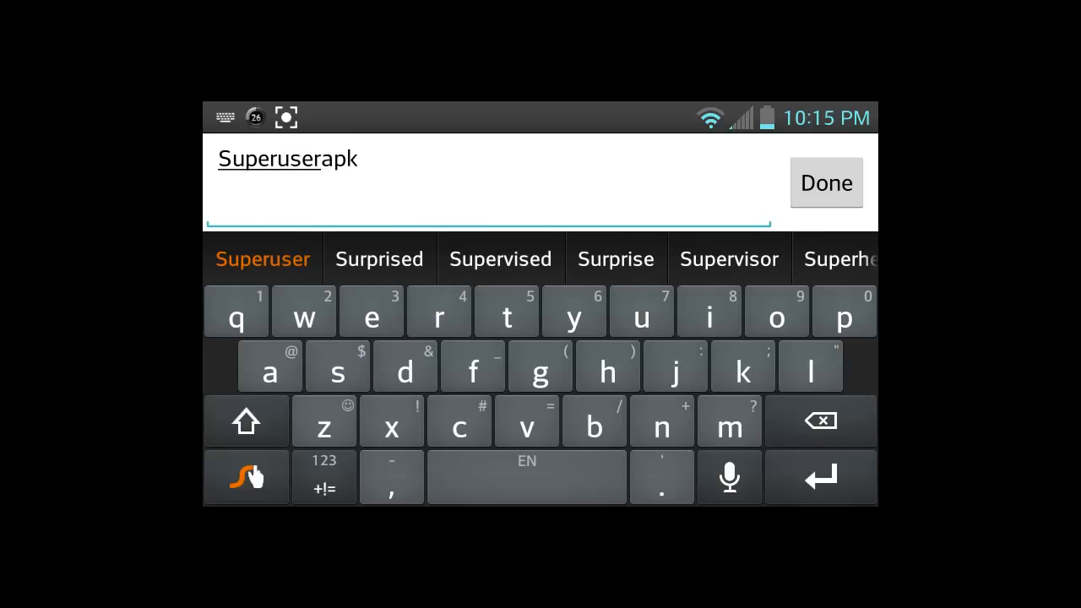
left_click(662, 477)
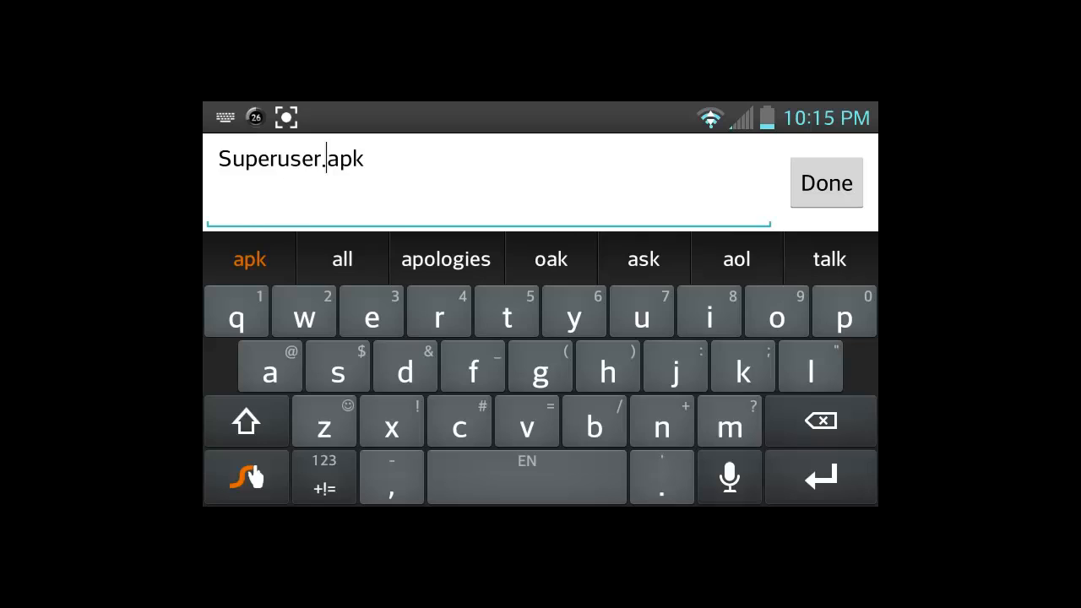
left_click(827, 182)
left_click(633, 425)
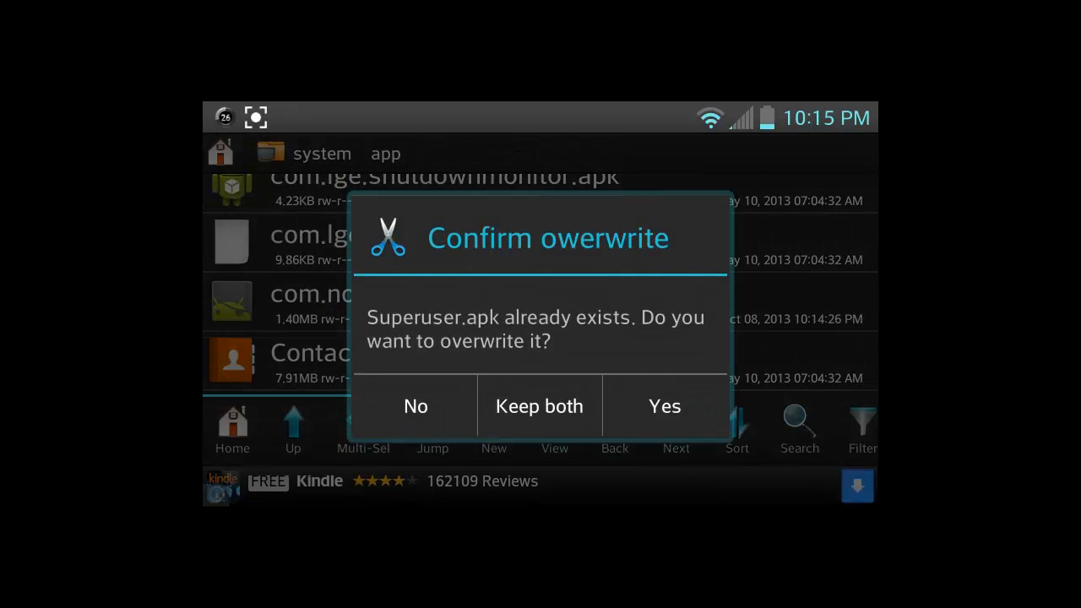
left_click(665, 406)
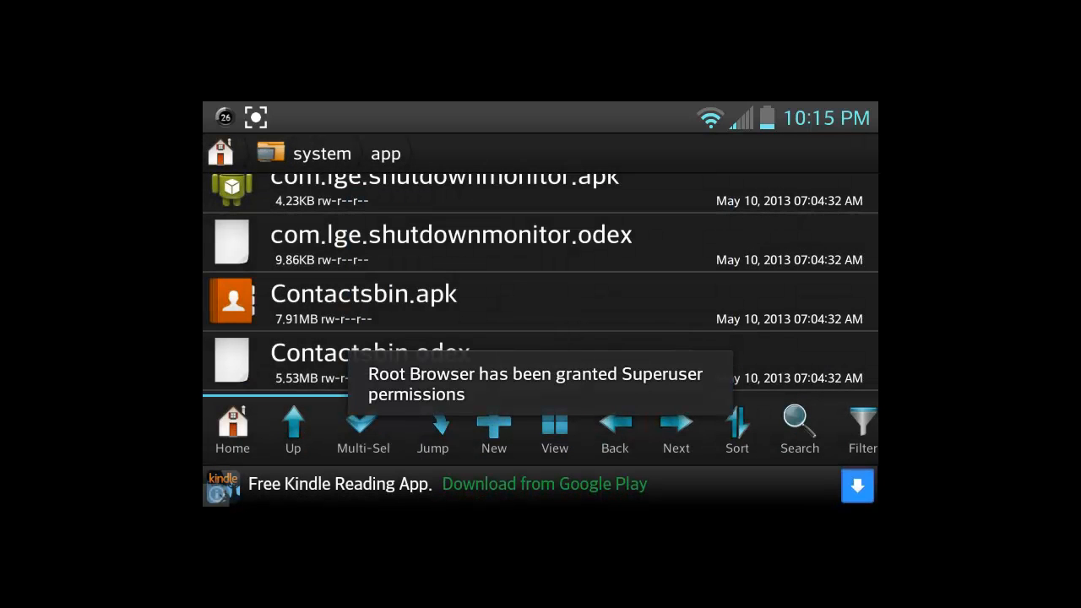
scroll(541, 287, "down", 10)
scroll(540, 287, "down", 10)
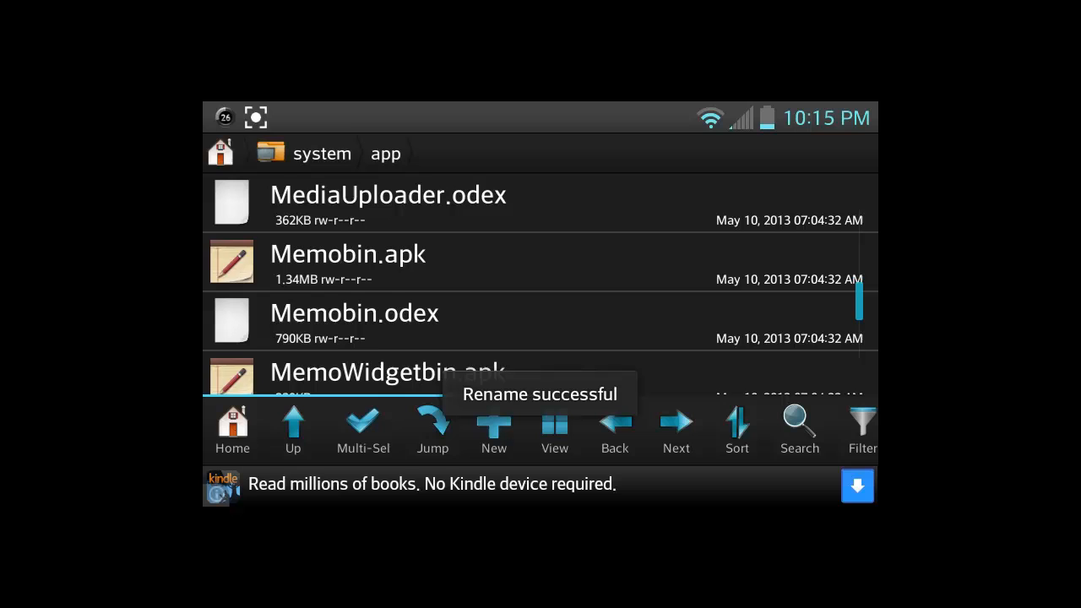
scroll(760, 338, "down", 10)
scroll(760, 338, "down", 5)
scroll(760, 295, "down", 5)
scroll(792, 253, "down", 5)
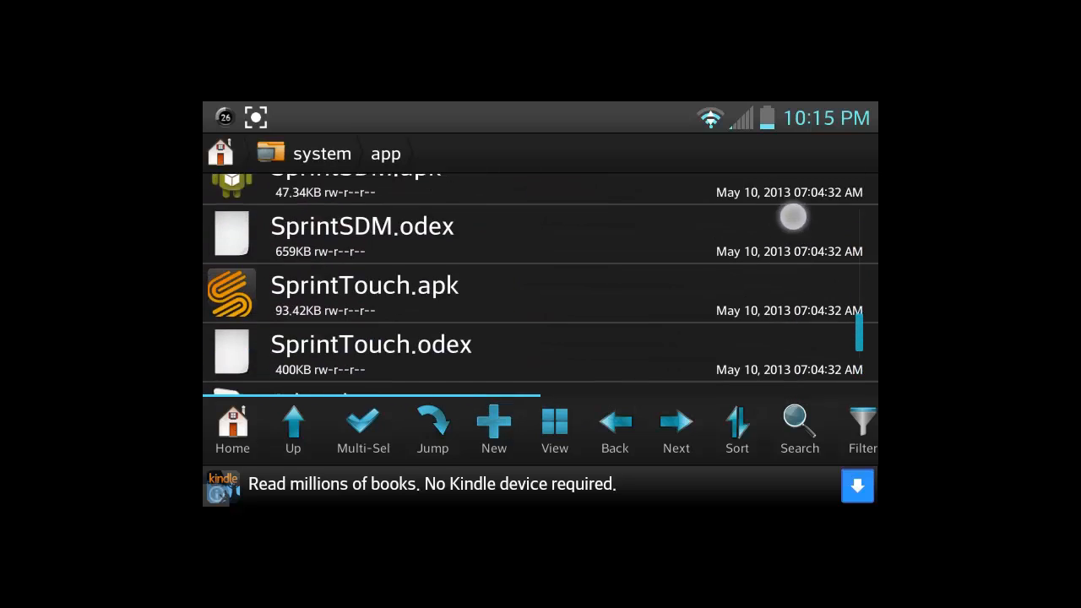
scroll(759, 338, "down", 5)
scroll(760, 338, "down", 5)
scroll(760, 321, "down", 5)
scroll(754, 337, "down", 3)
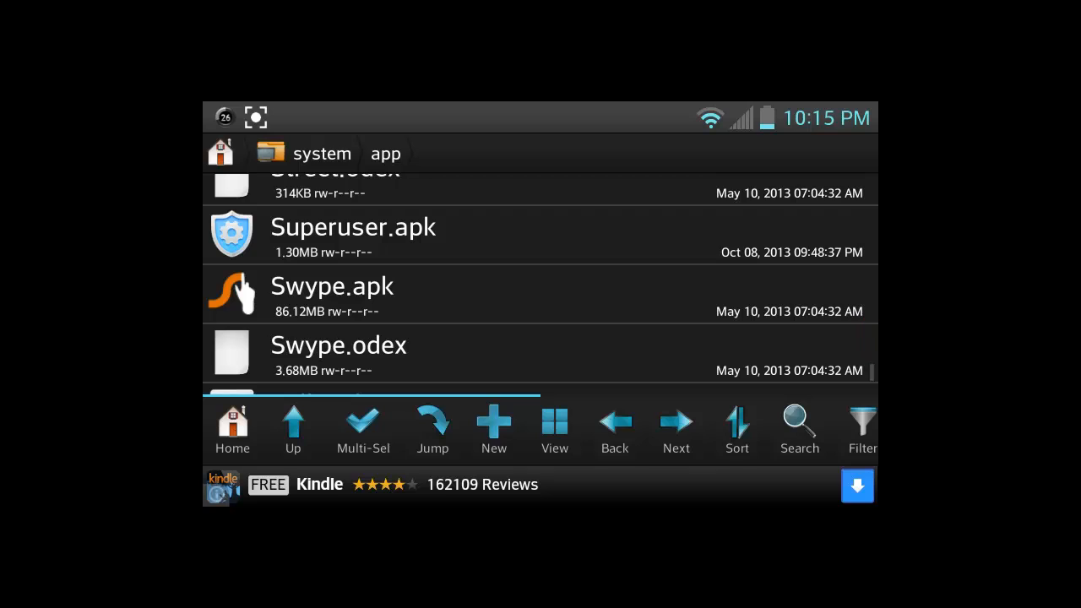
Step: Back out of /system/app up to the root folder and exit Root Browser
key("BackSpace")
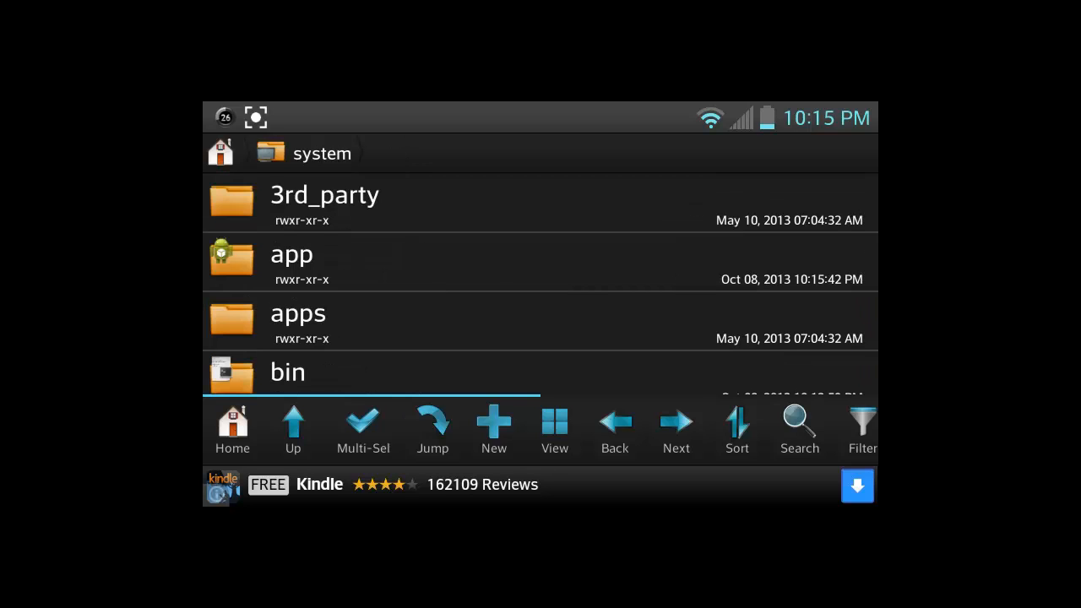
key("BackSpace")
key("BackSpace")
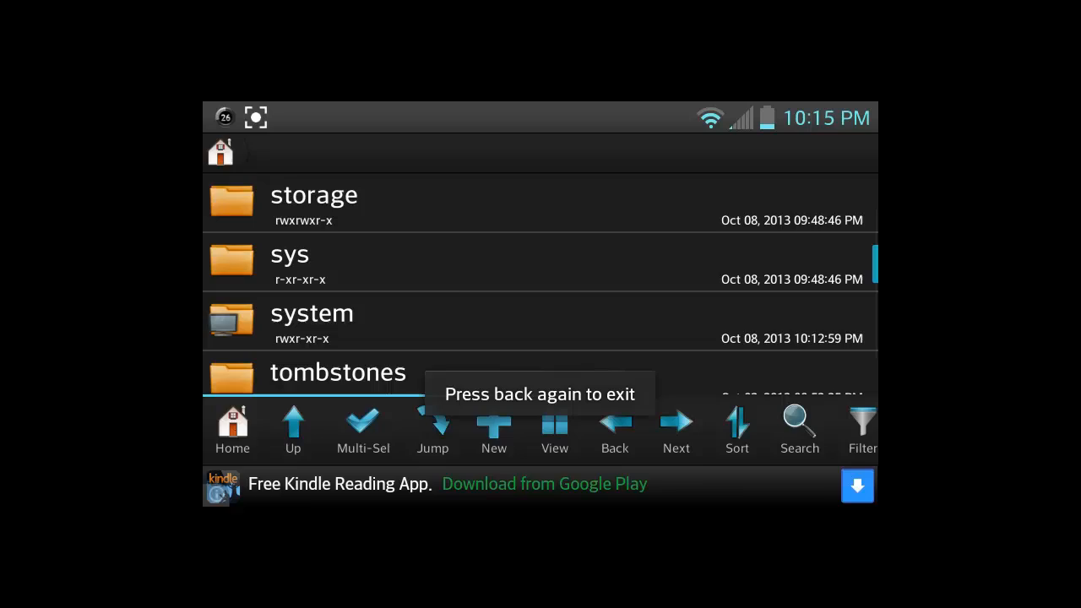
key("BackSpace")
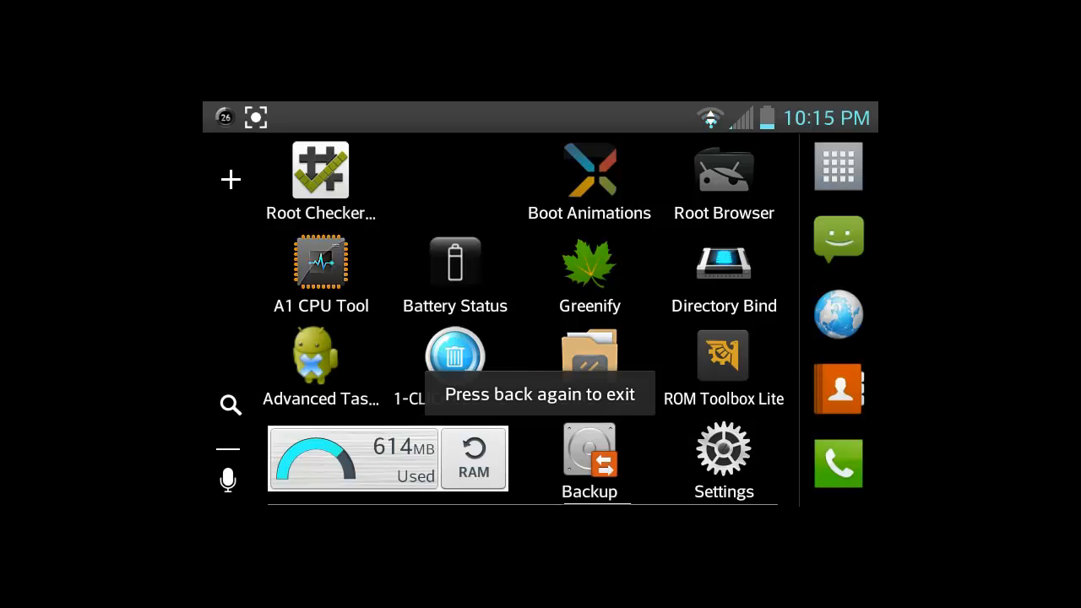
Step: View the second Superuser app's info in the drawer's edit mode, then return to the home screen and switch pages
left_click(838, 167)
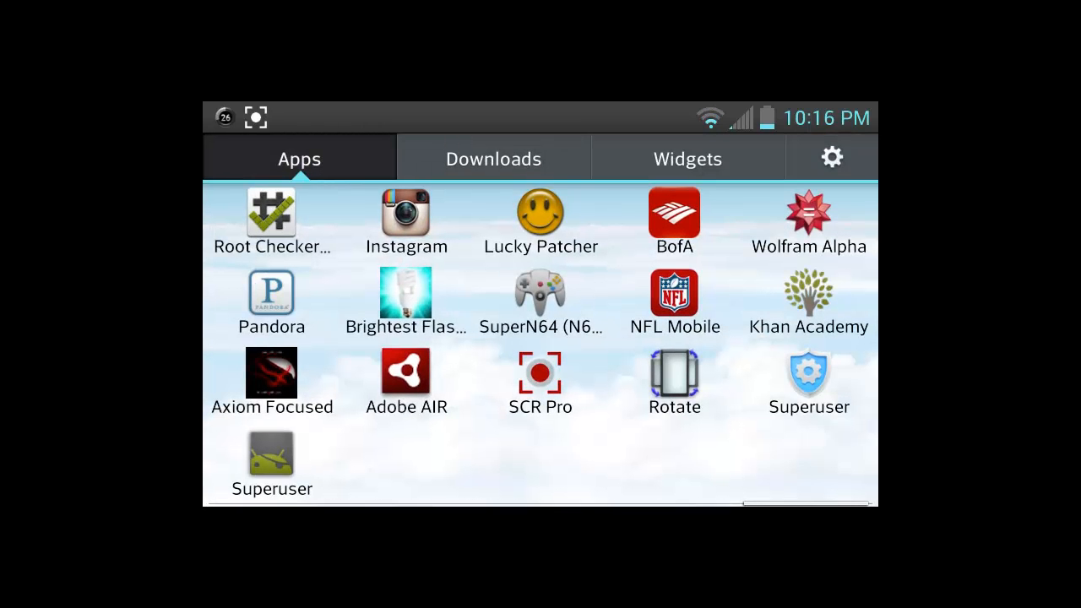
left_click(832, 159)
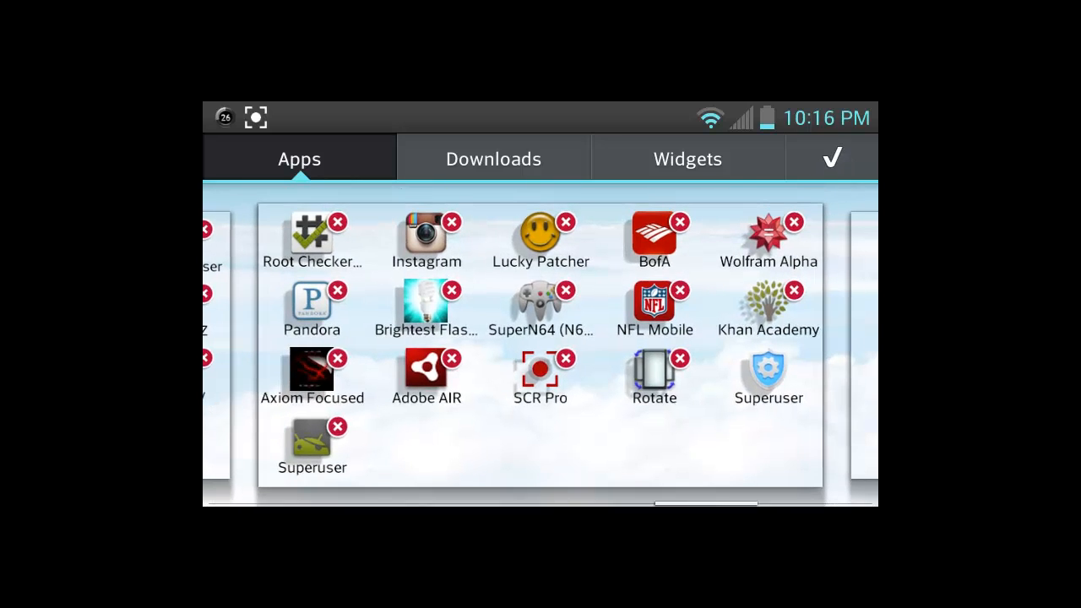
left_click(313, 445)
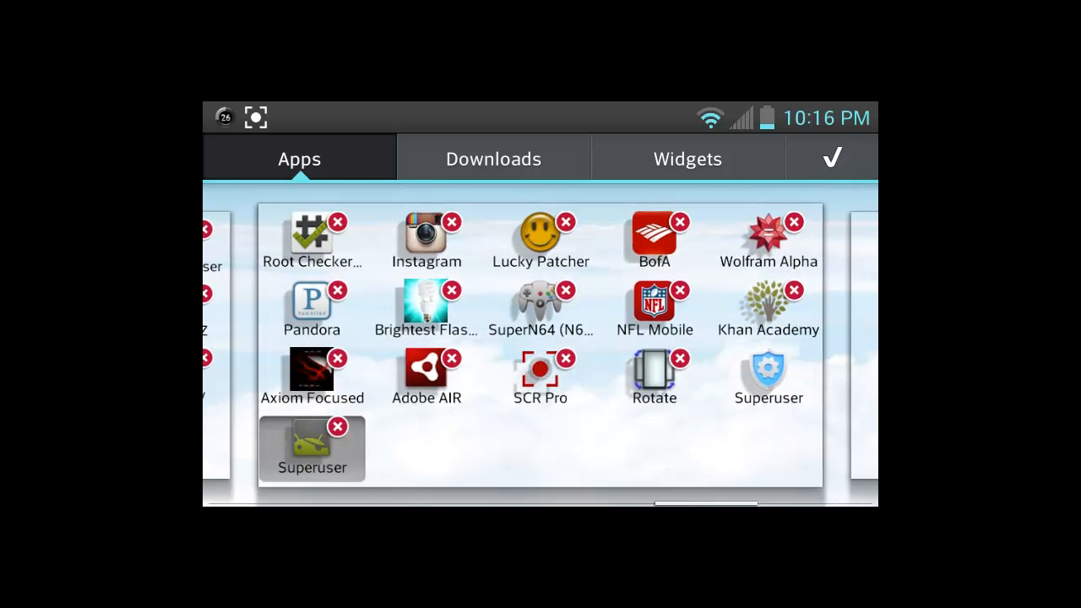
left_click(665, 432)
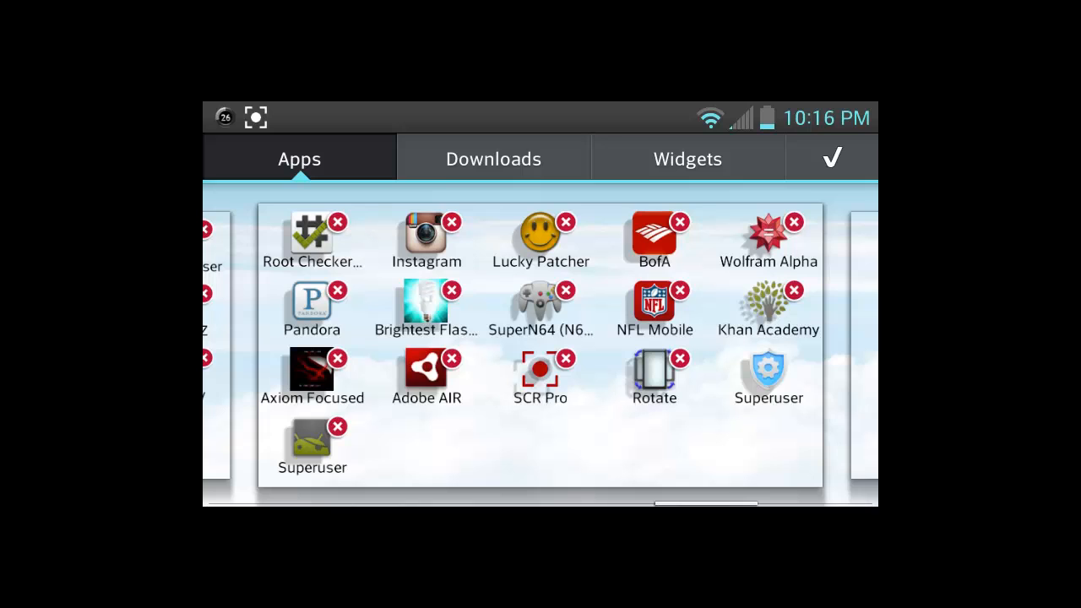
left_click(832, 159)
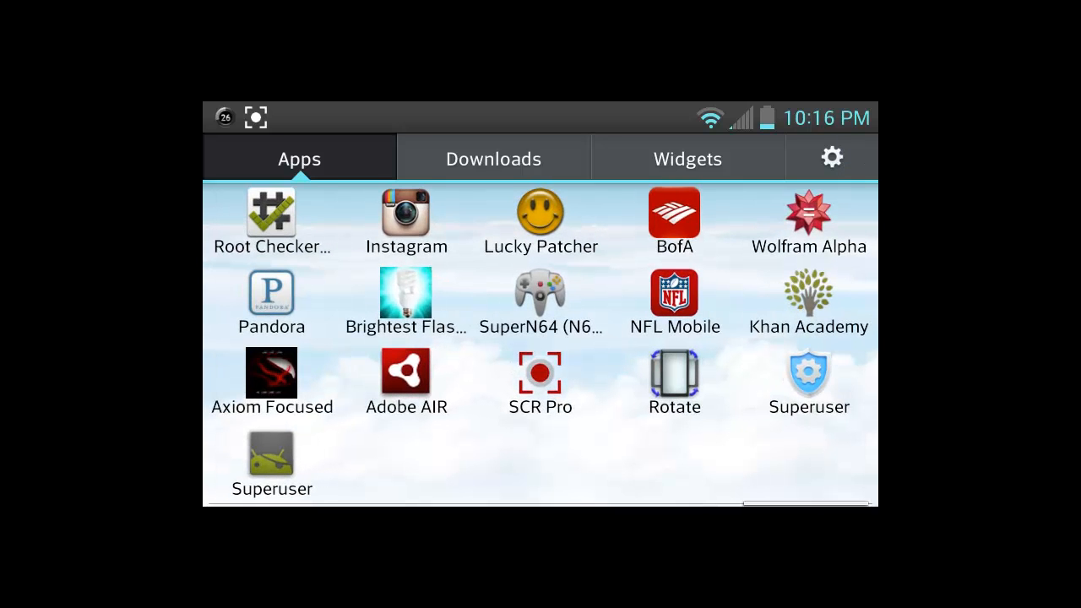
key("Home")
left_click_drag(675, 338, 338, 337)
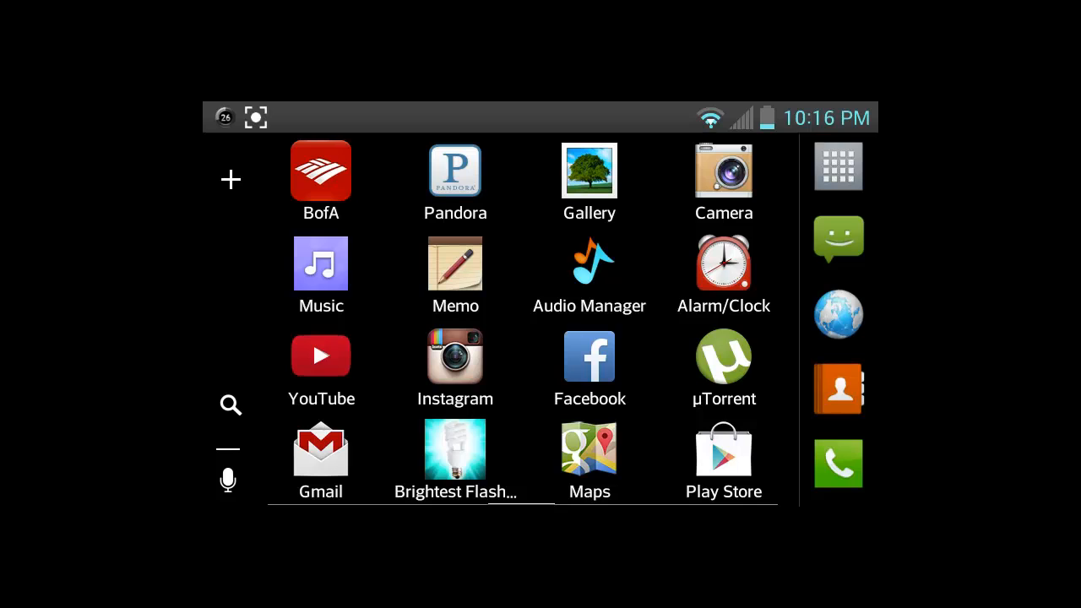
Step: Bring up the power menu and choose Power off and restart to reboot the phone
key("XF86PowerOff")
key("Escape")
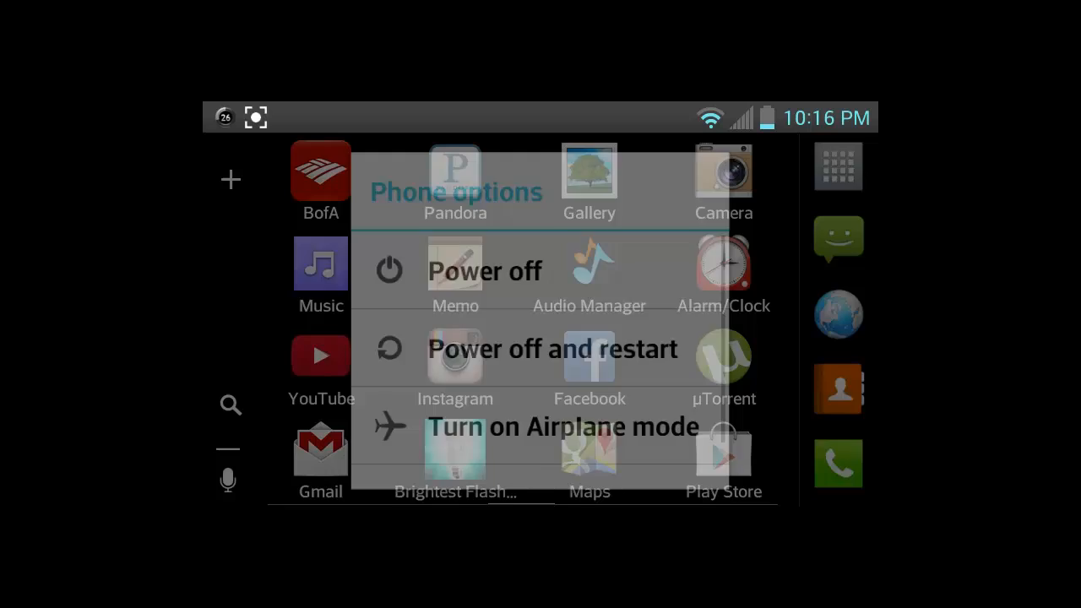
key("Right")
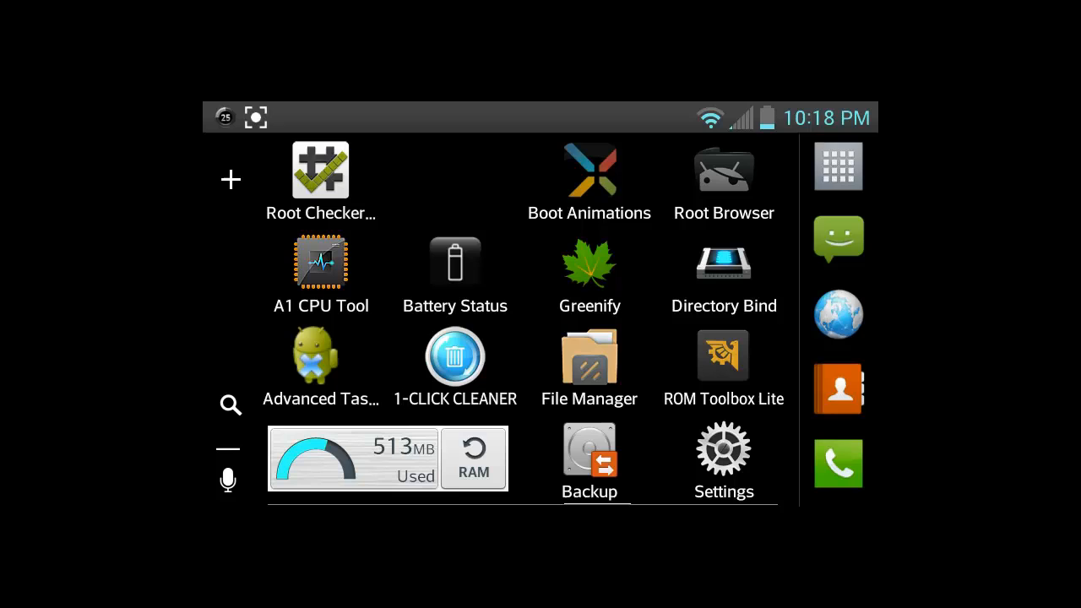
Step: View the remaining Superuser app's info in the drawer's edit mode, confirming version 3.1.3
left_click(839, 166)
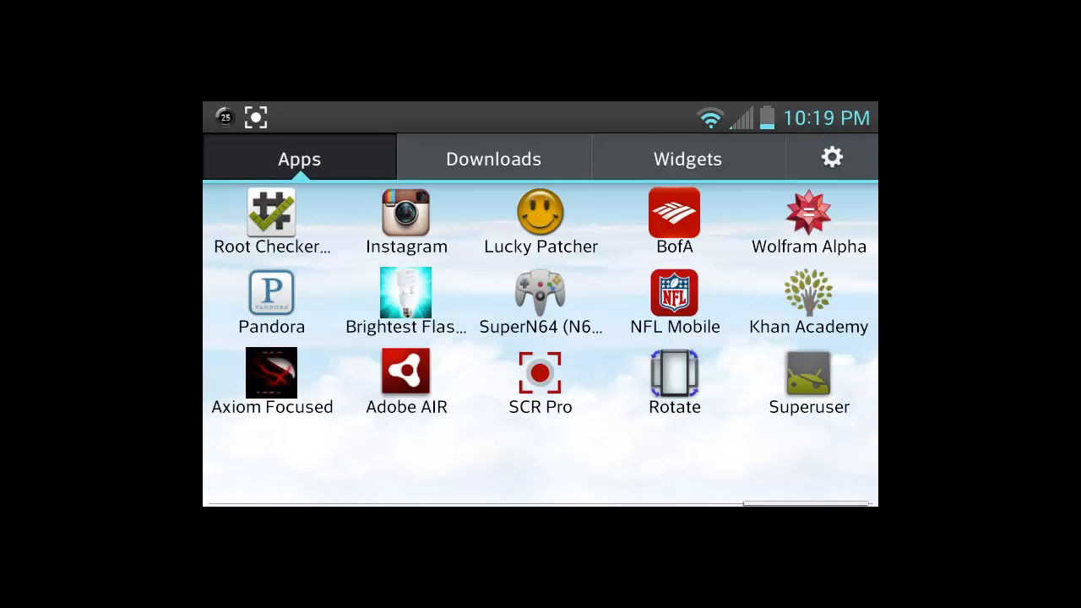
left_click(832, 158)
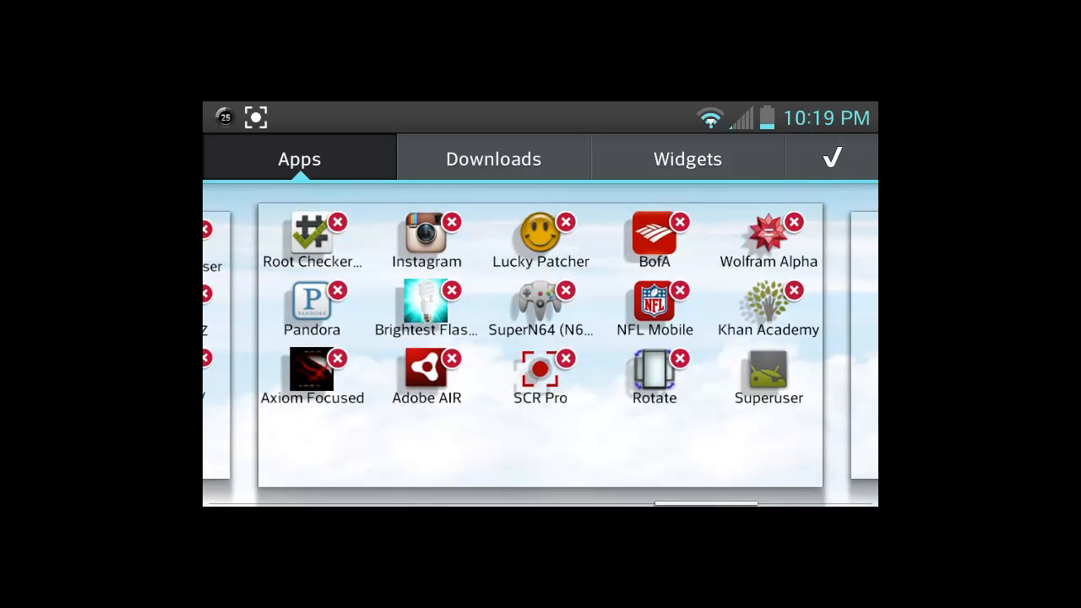
left_click(769, 378)
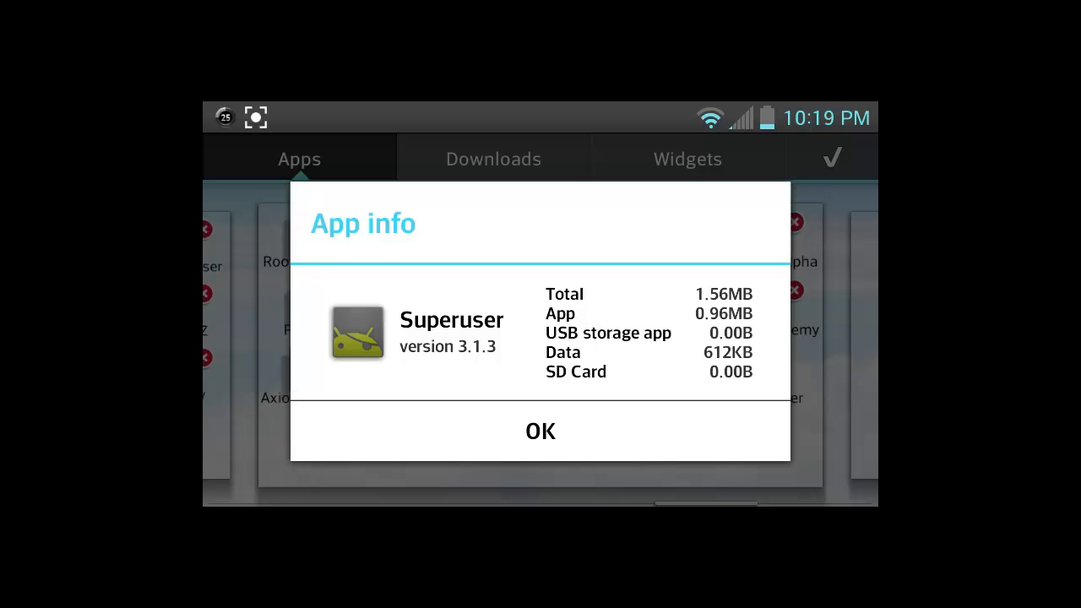
left_click(540, 431)
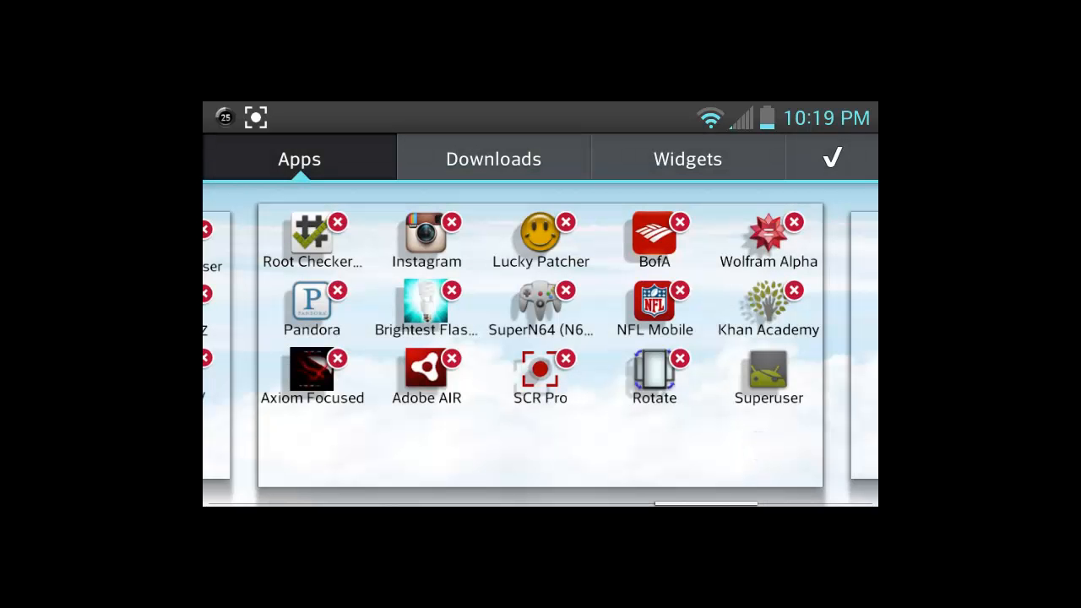
left_click(832, 158)
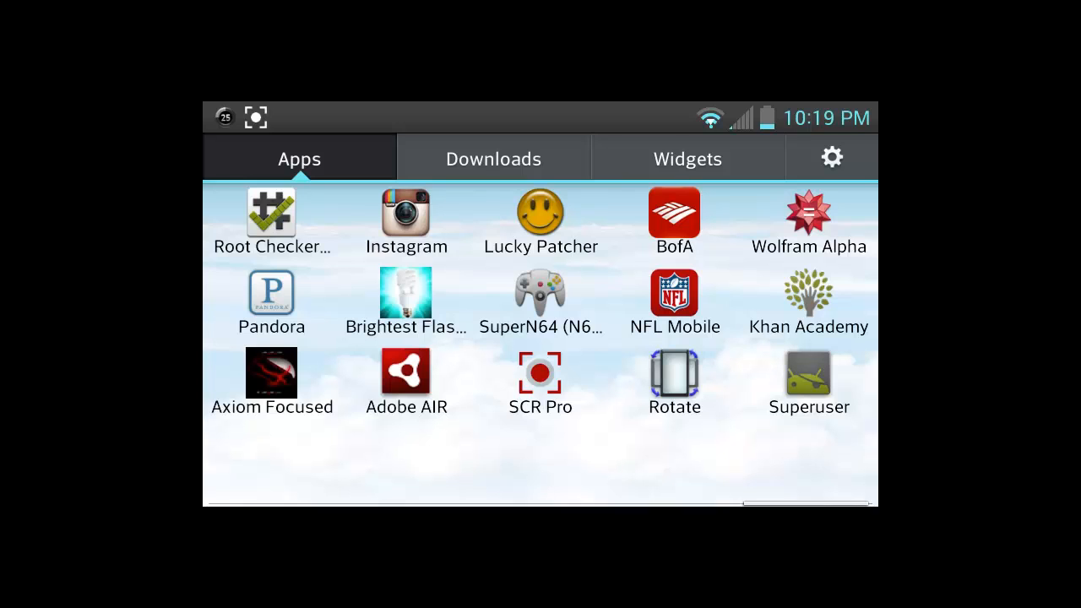
Step: Launch Superuser, go to its info page and run the su binary updater
left_click(809, 380)
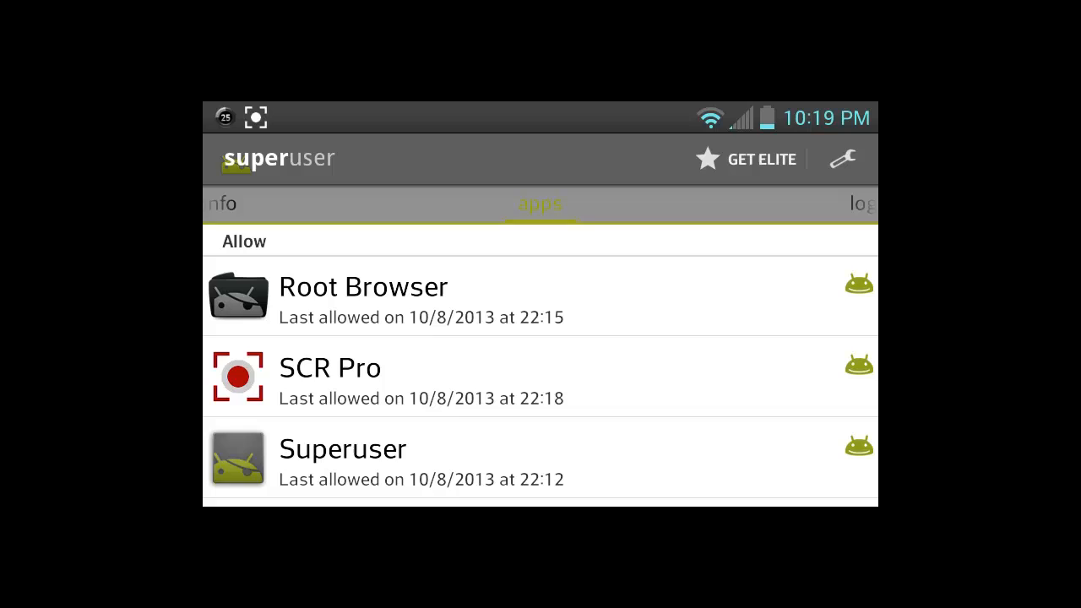
mouse_move(530, 401)
left_mouse_down()
mouse_move(752, 395)
mouse_move(752, 317)
left_mouse_up()
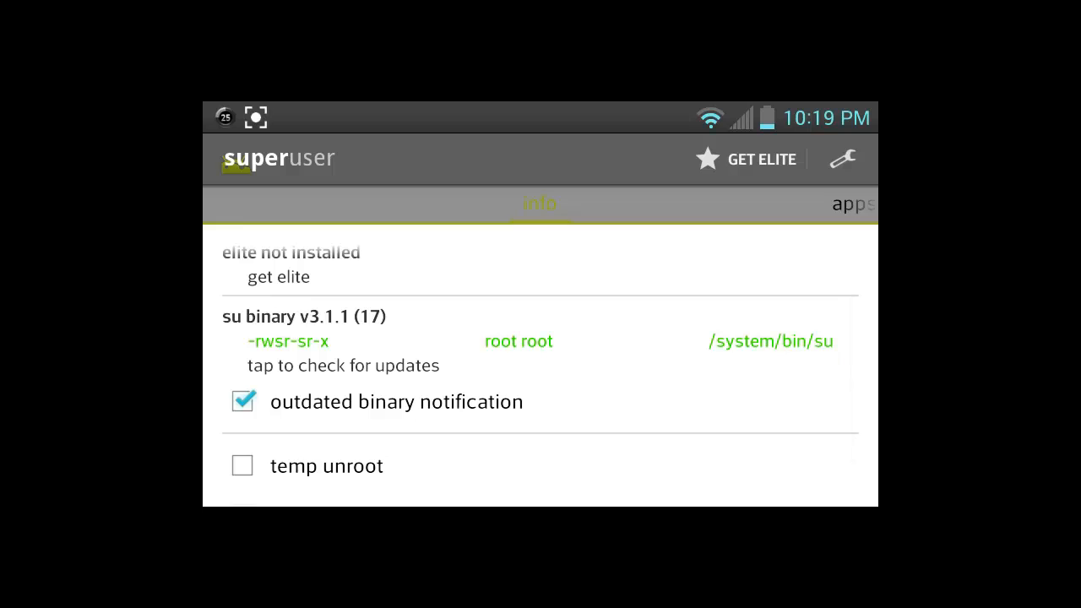
left_click(767, 339)
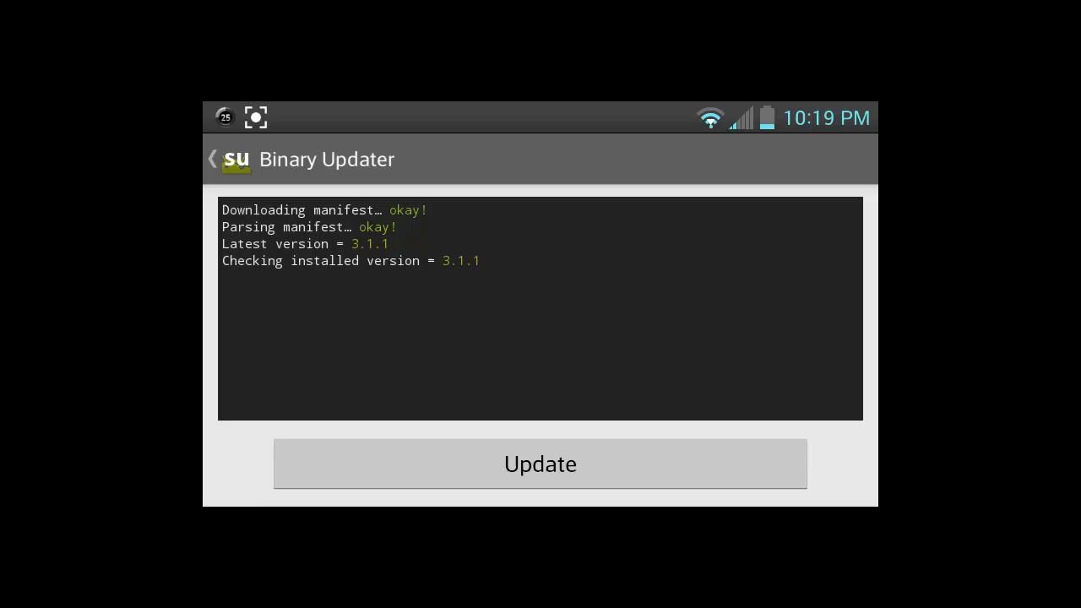
left_click(713, 464)
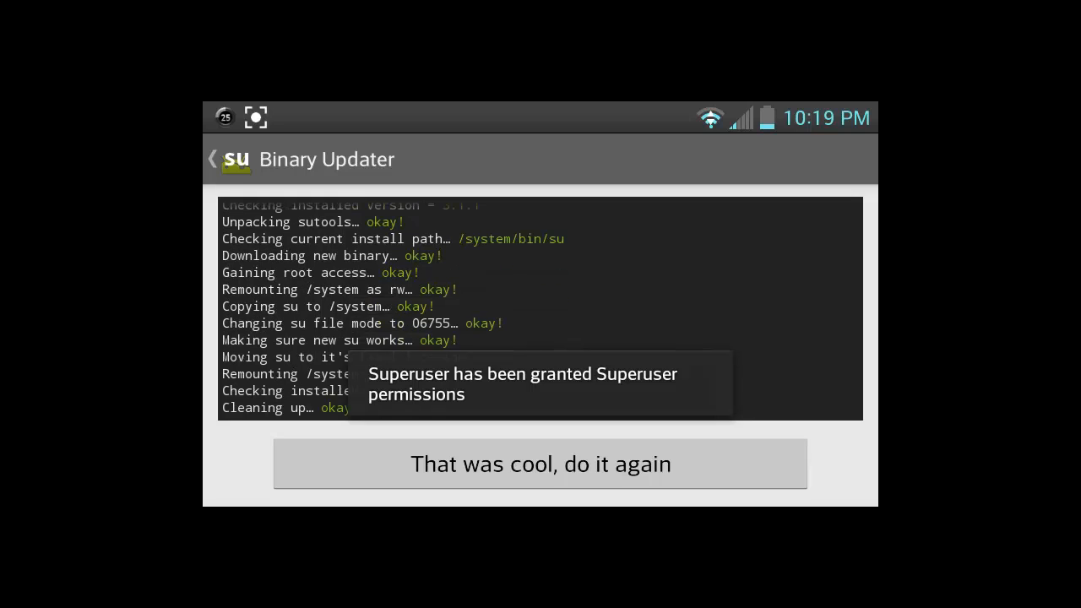
left_click_drag(766, 326, 778, 240)
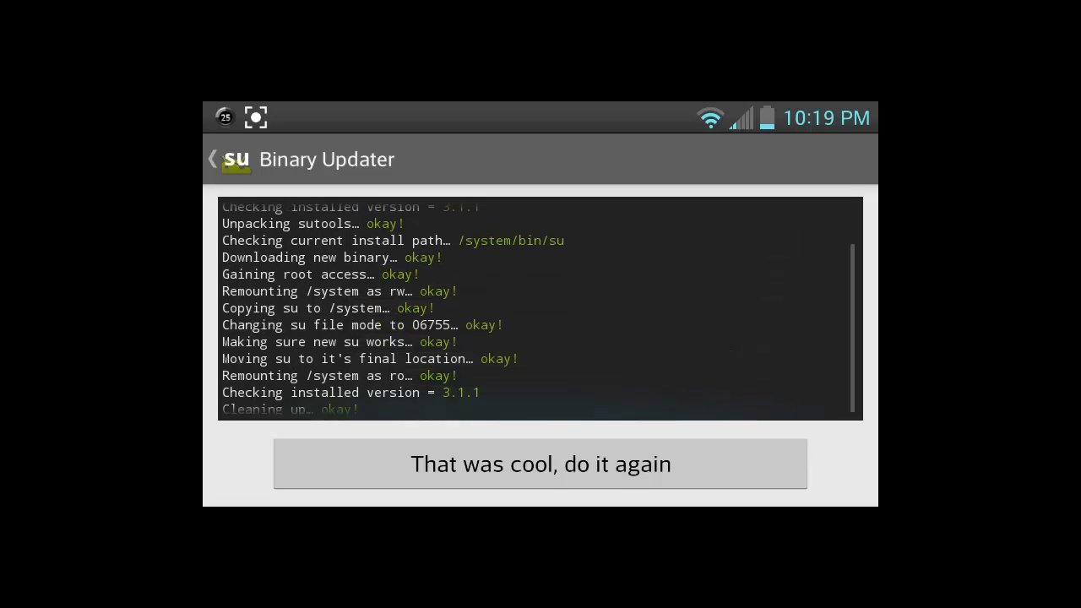
Step: Rerun the update via 'That was cool, do it again' so su 3.1.1 lands at /system/bin/su, then back out to the app drawer
left_click_drag(775, 287, 777, 258)
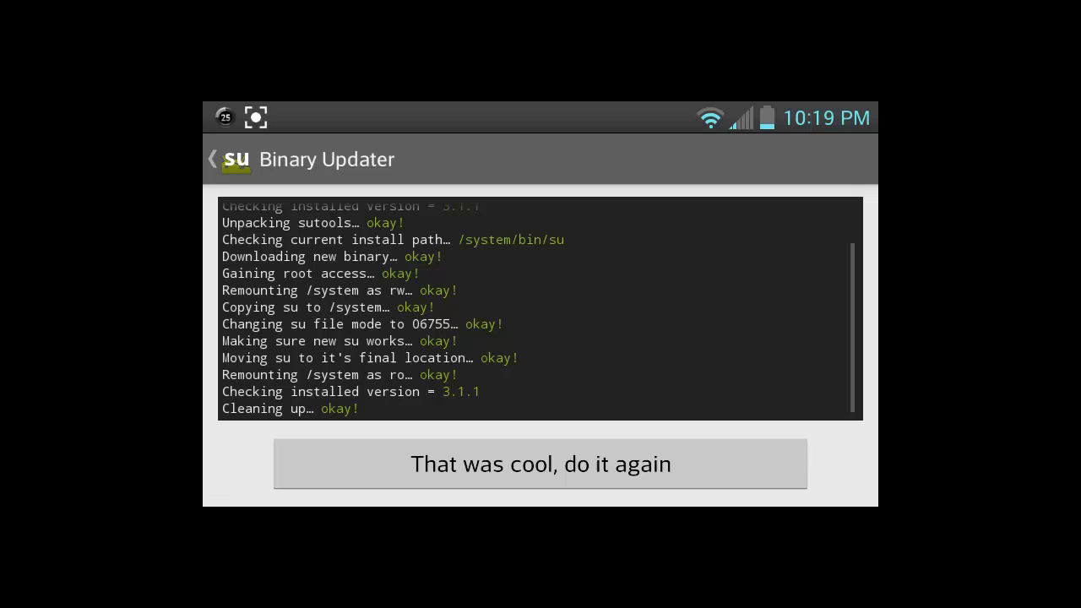
left_click(737, 472)
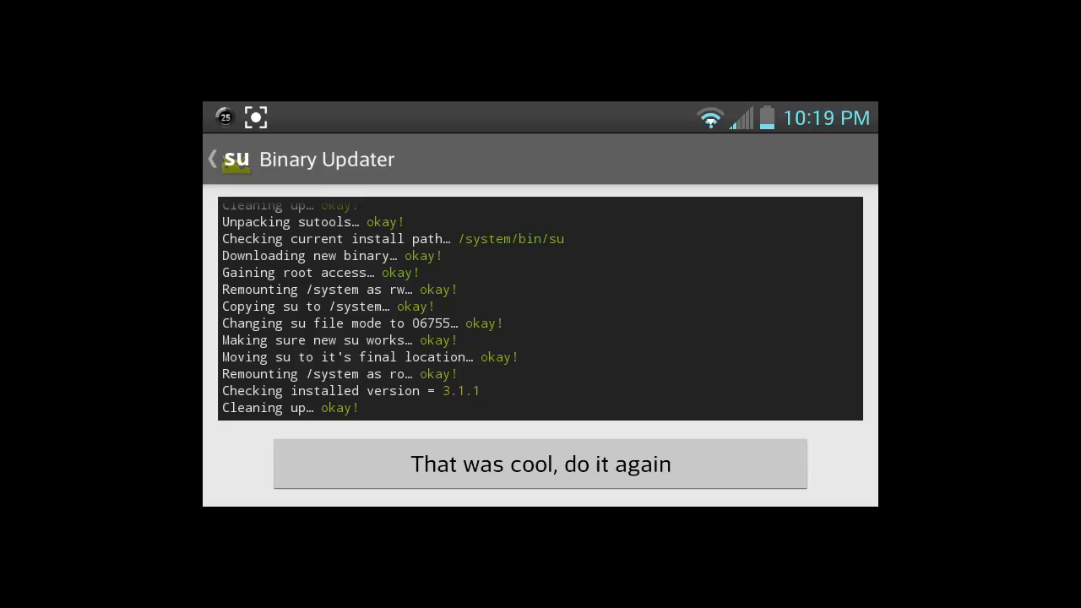
key("Escape")
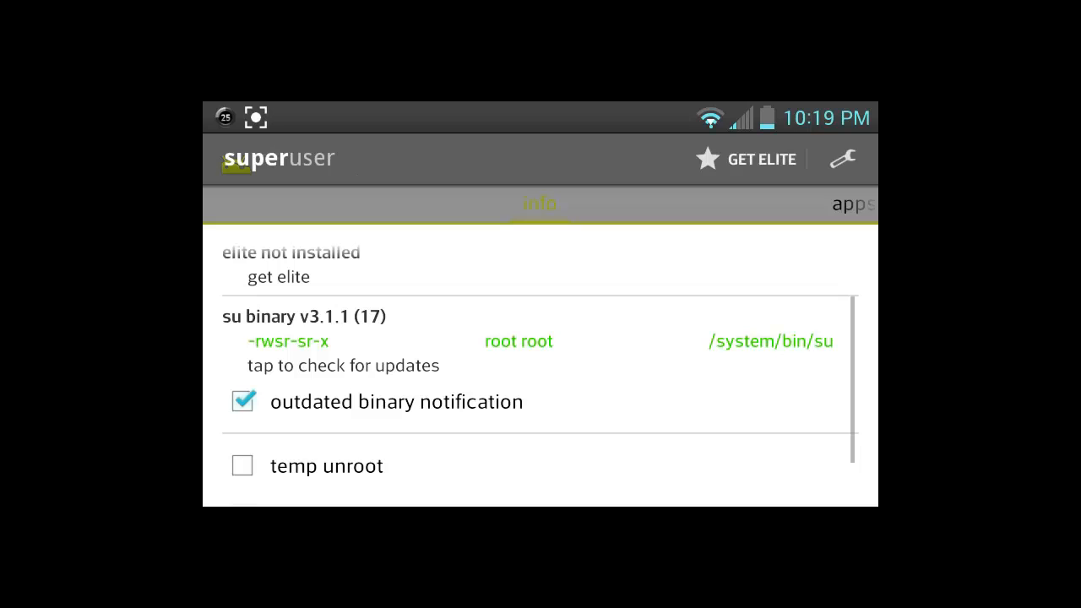
key("Escape")
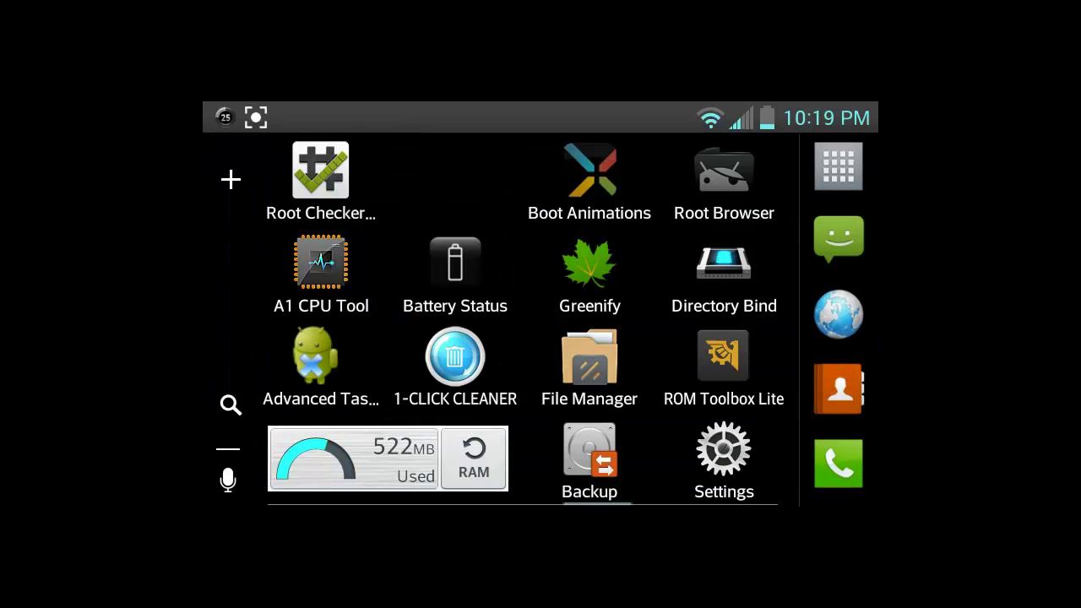
Step: Verify root access in Root Checker Basic, allowing the Superuser request, then go home
left_click(272, 219)
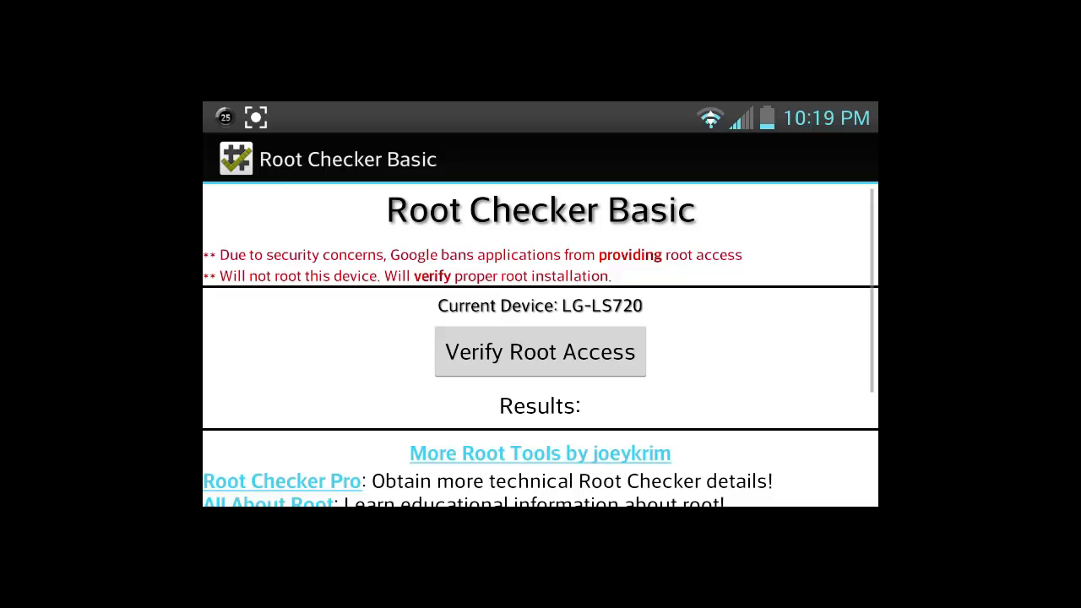
left_click(539, 351)
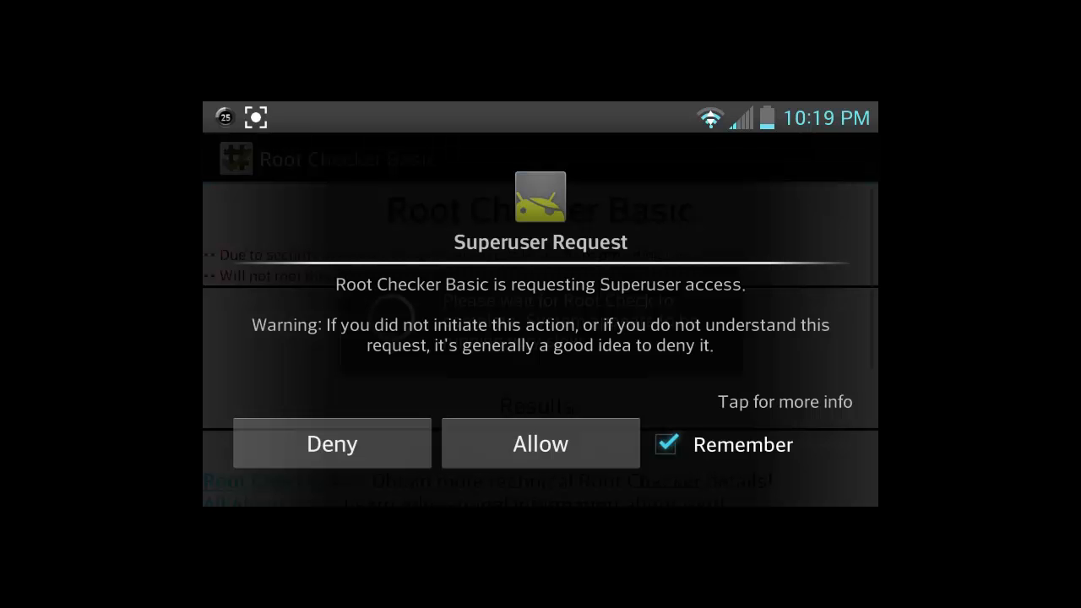
left_click(541, 443)
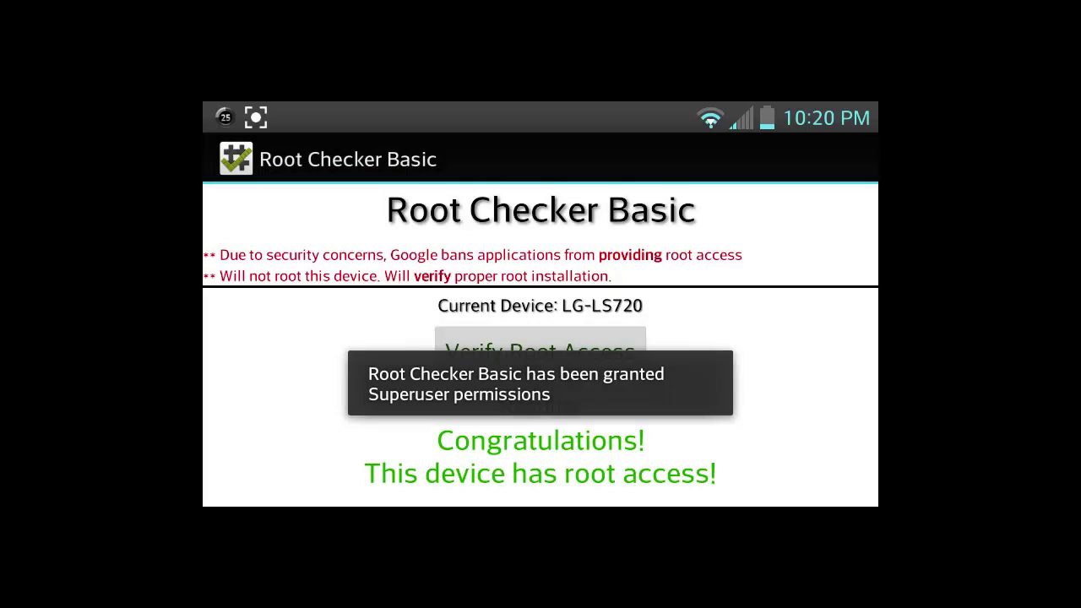
mouse_move(803, 430)
left_mouse_down()
mouse_move(820, 364)
mouse_move(817, 473)
left_mouse_up()
key("Home")
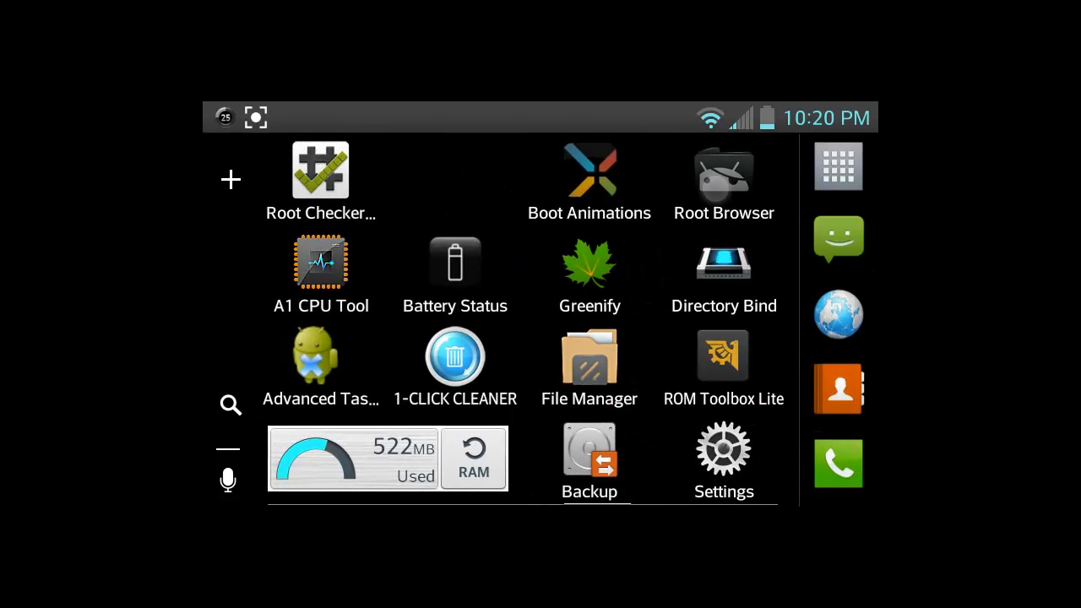
Step: Launch Root Browser and navigate into /system/app
left_click(723, 182)
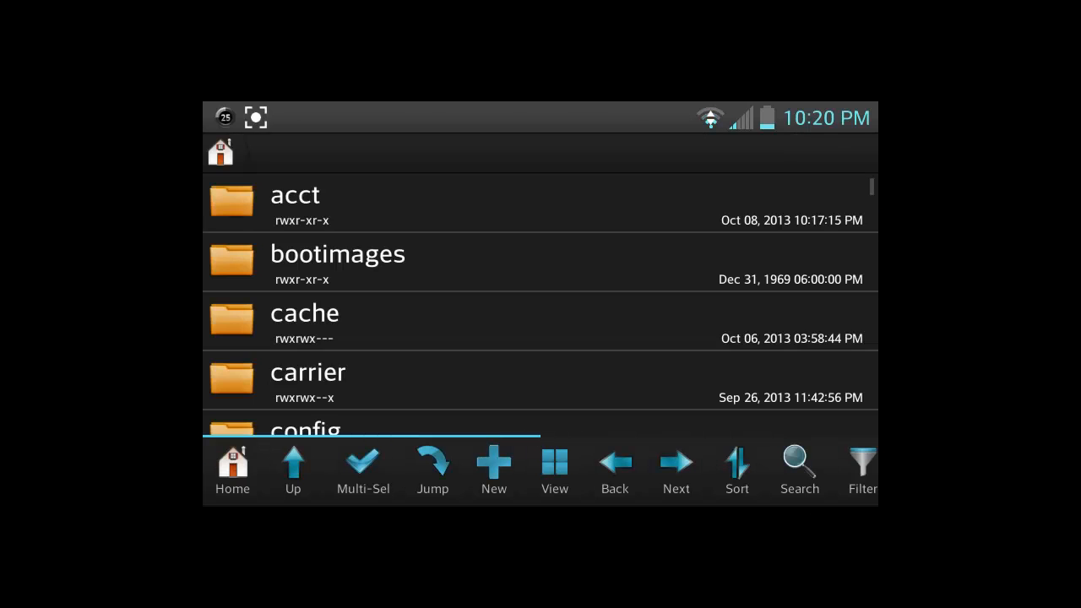
left_click_drag(816, 388, 815, 189)
left_click_drag(815, 388, 816, 178)
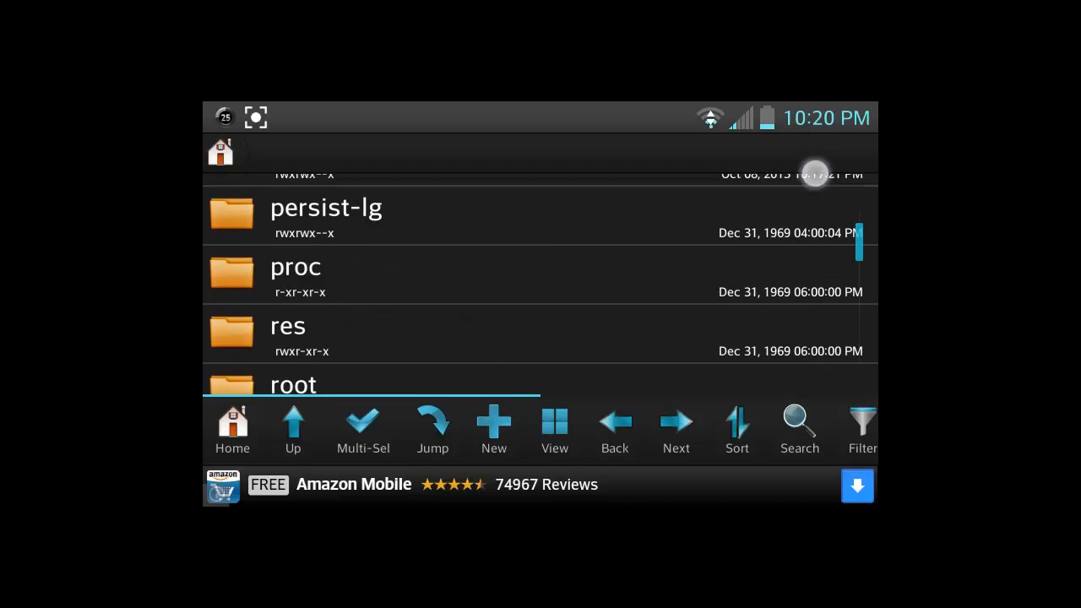
left_click_drag(816, 388, 816, 178)
left_click_drag(540, 363, 541, 194)
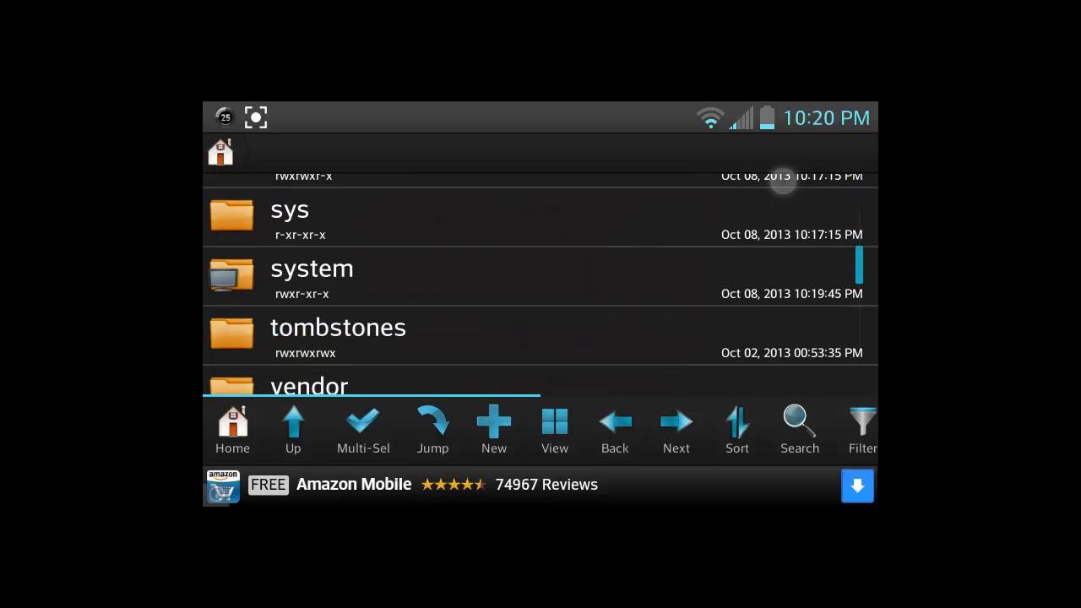
left_click(541, 270)
left_click(729, 321)
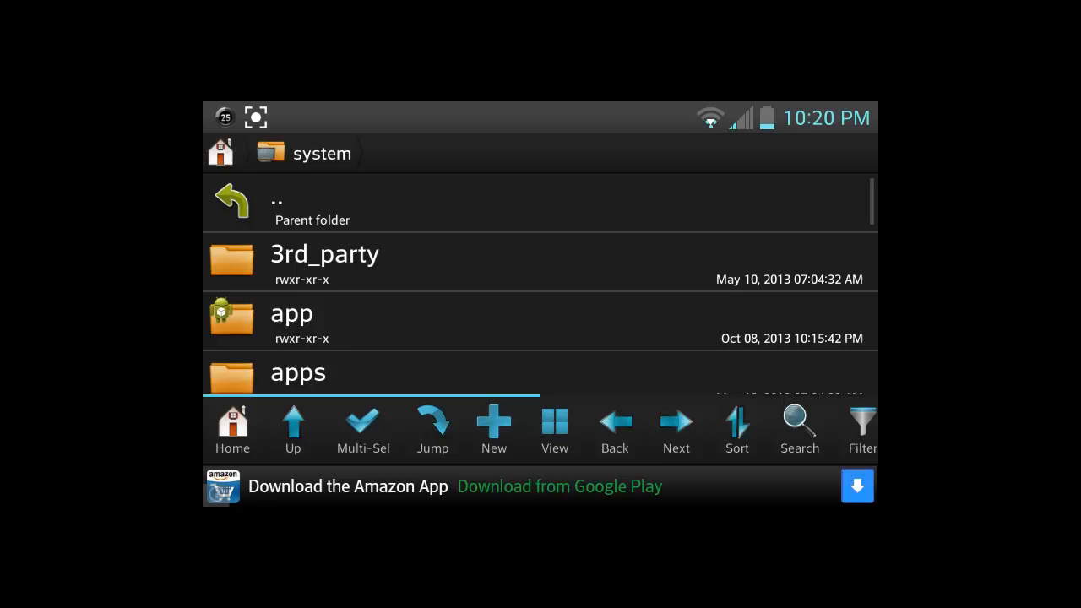
Step: Scroll to Superuser.apk in /system/app, then go up and exit Root Browser to the home screen
mouse_move(863, 203)
left_mouse_down()
mouse_move(863, 348)
mouse_move(810, 178)
left_mouse_up()
left_click_drag(794, 372, 793, 211)
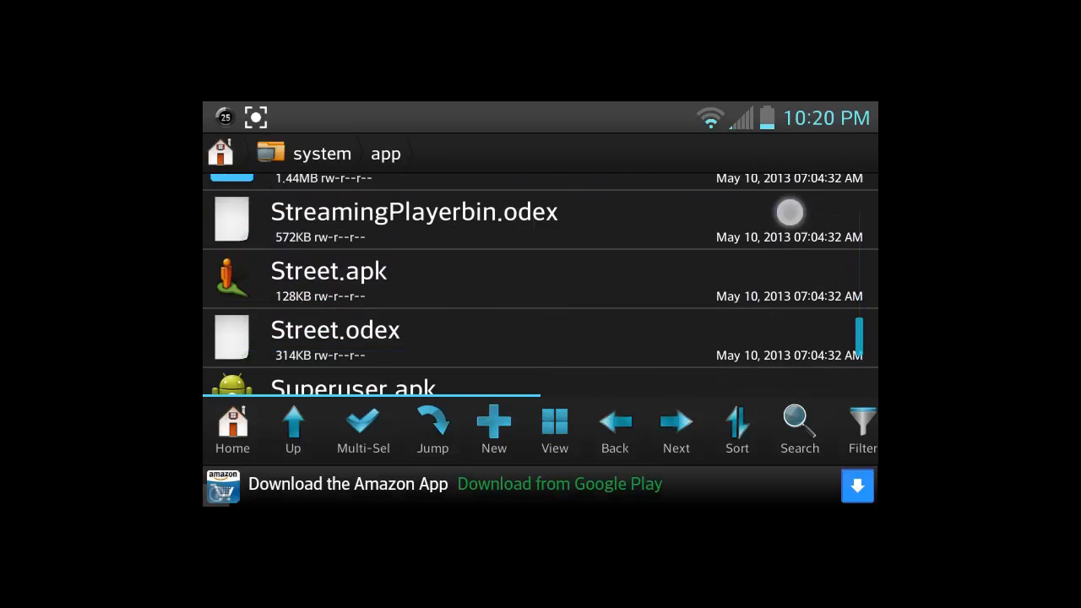
left_click_drag(793, 371, 793, 236)
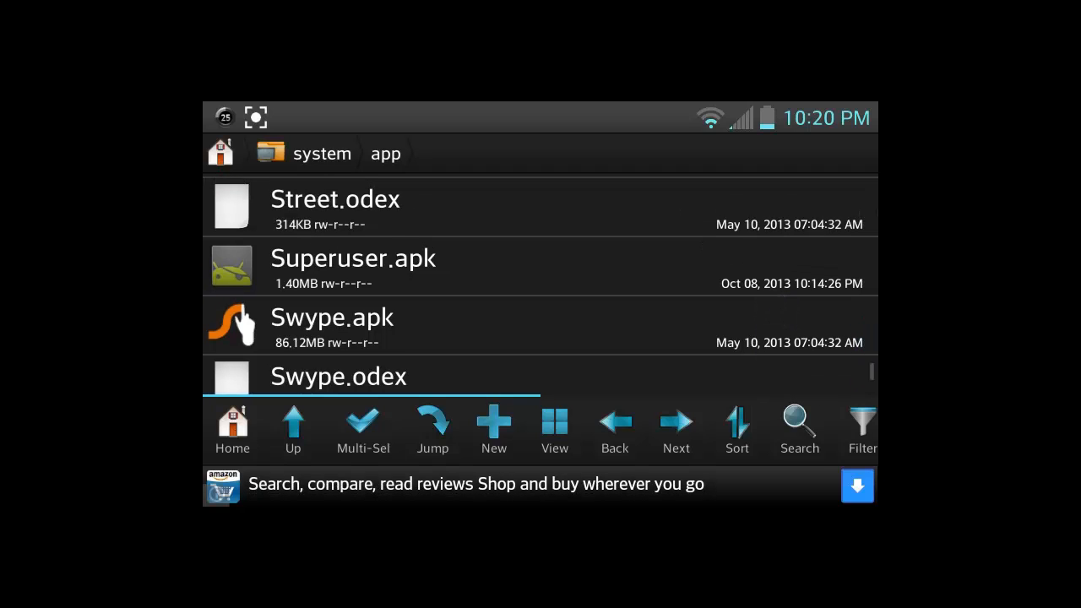
left_click(293, 429)
key("Escape")
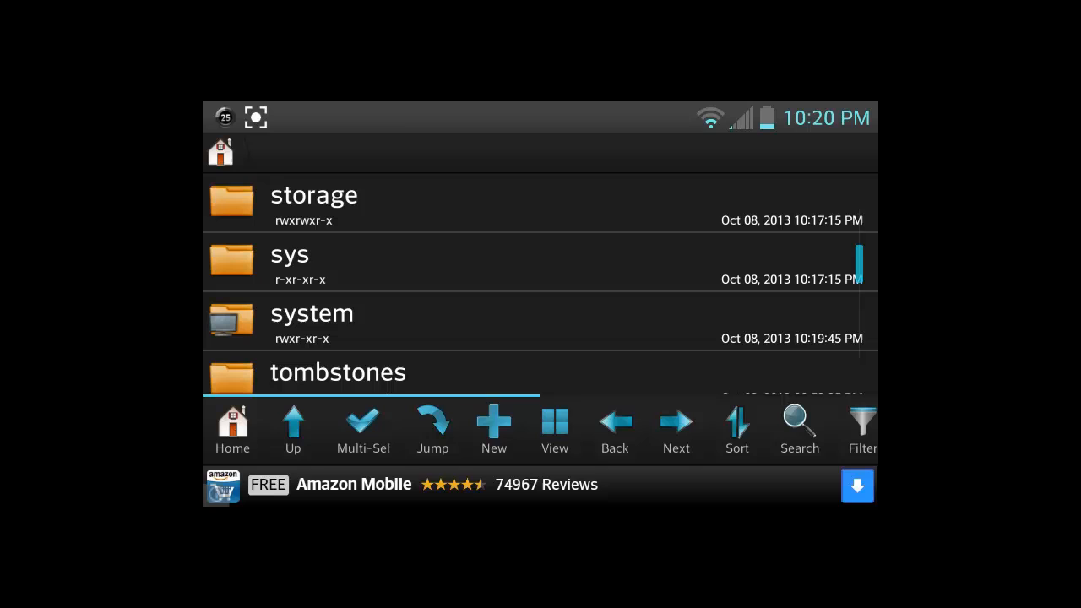
key("Escape")
key("Escape")
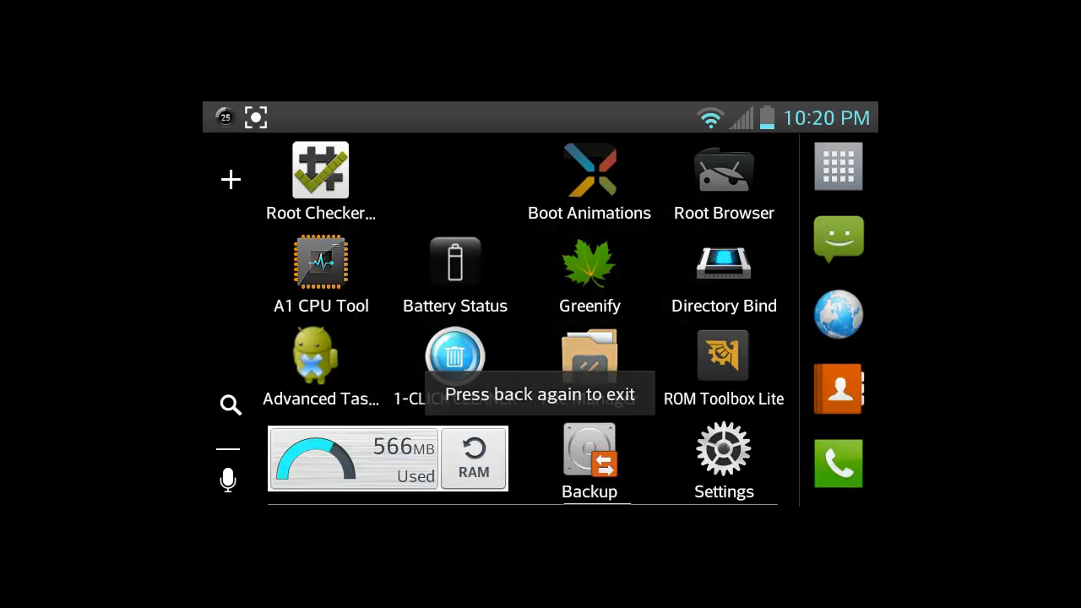
mouse_move(701, 342)
left_mouse_down()
mouse_move(423, 342)
mouse_move(671, 375)
left_mouse_up()
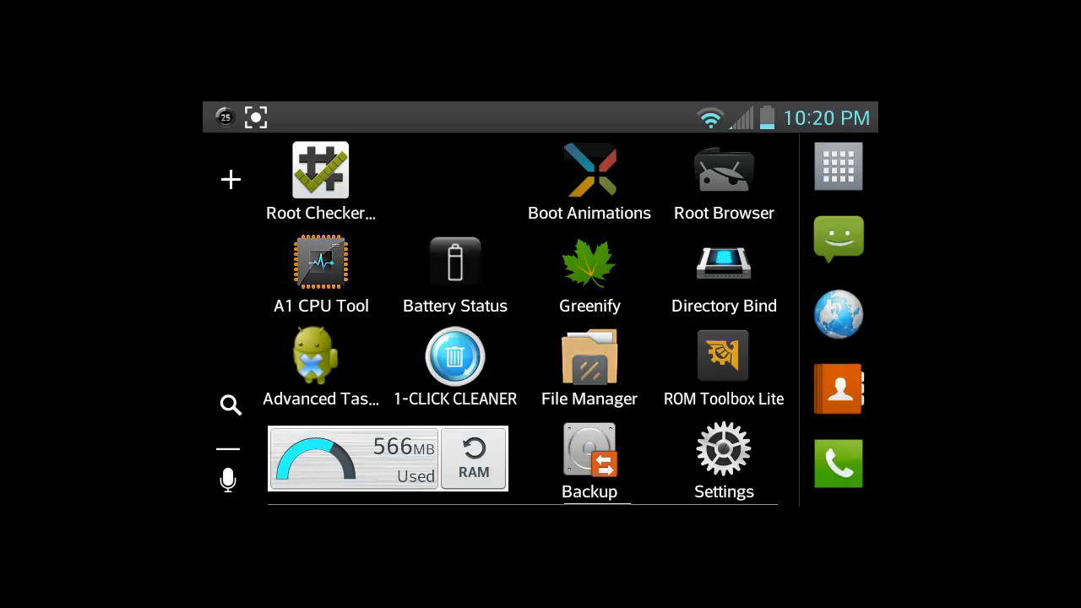
mouse_move(701, 342)
left_mouse_down()
mouse_move(380, 342)
mouse_move(701, 342)
left_mouse_up()
left_click_drag(380, 342, 701, 342)
left_click_drag(768, 413, 764, 460)
Step: Swipe through the app pages in the drawer, then close it back to home
left_click_drag(692, 337, 354, 338)
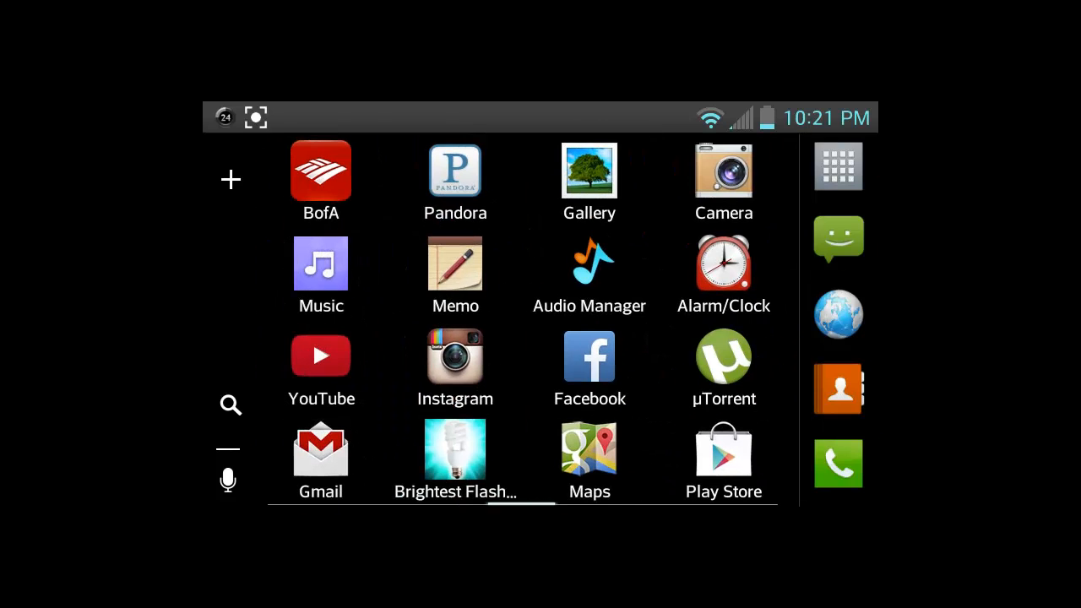
left_click_drag(692, 338, 354, 338)
left_click_drag(422, 388, 727, 389)
left_click_drag(693, 338, 355, 338)
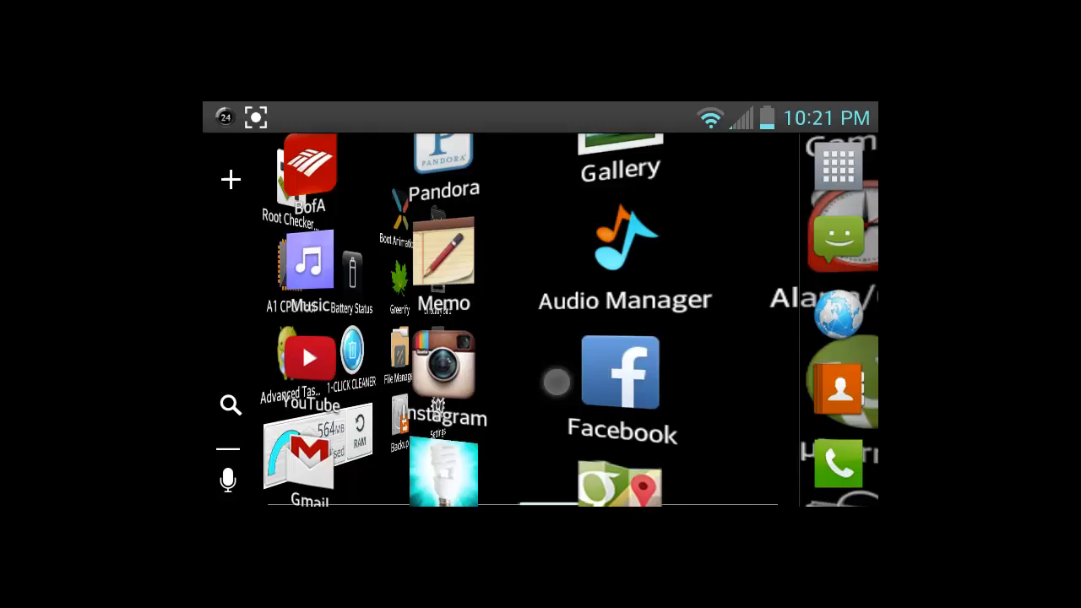
mouse_move(693, 338)
left_mouse_down()
mouse_move(354, 338)
mouse_move(693, 338)
left_mouse_up()
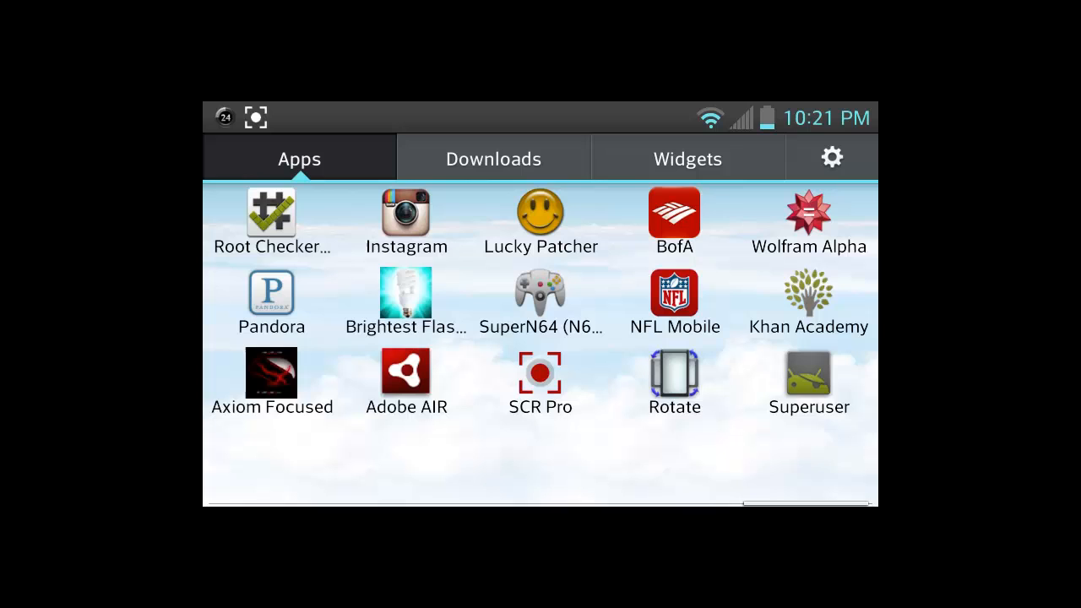
left_click_drag(675, 338, 380, 338)
key("Escape")
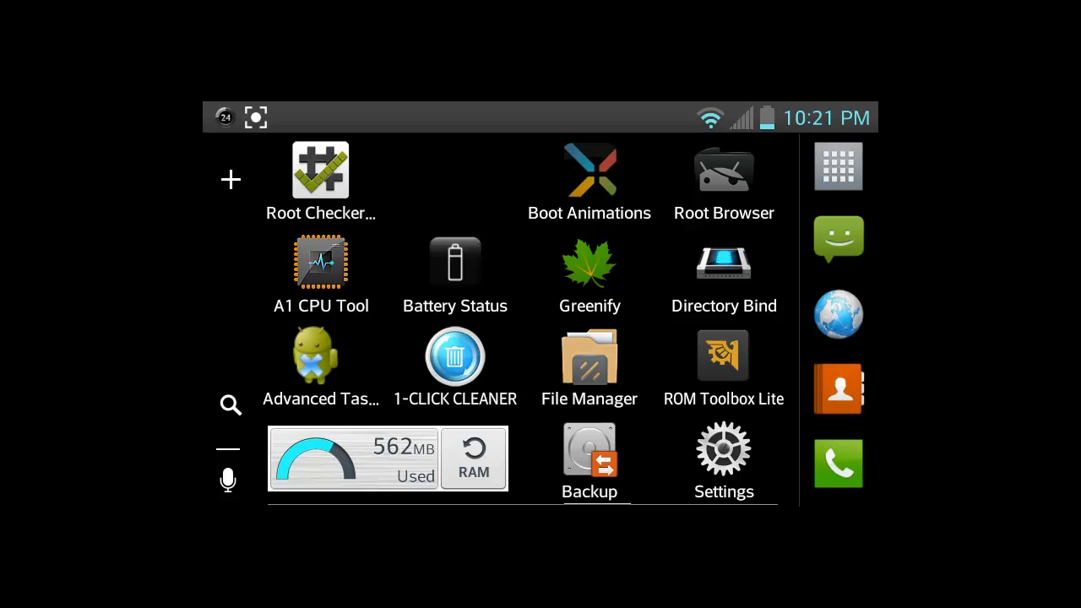
left_click_drag(540, 117, 540, 472)
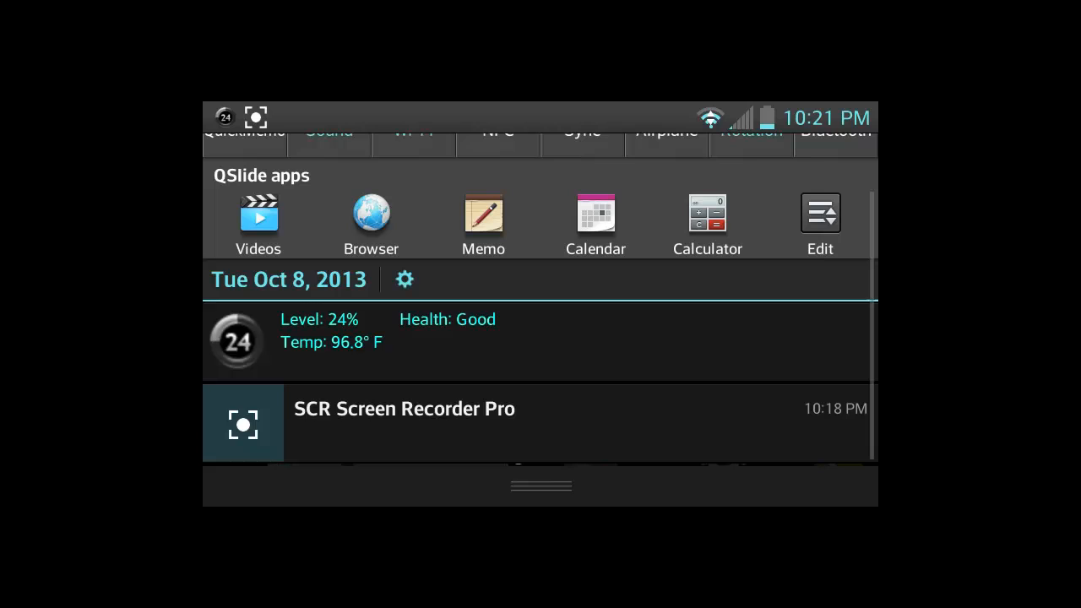
Step: Pull down the notification shade to show quick settings and the 24% battery level
mouse_move(540, 485)
left_mouse_down()
mouse_move(540, 126)
mouse_move(540, 473)
left_mouse_up()
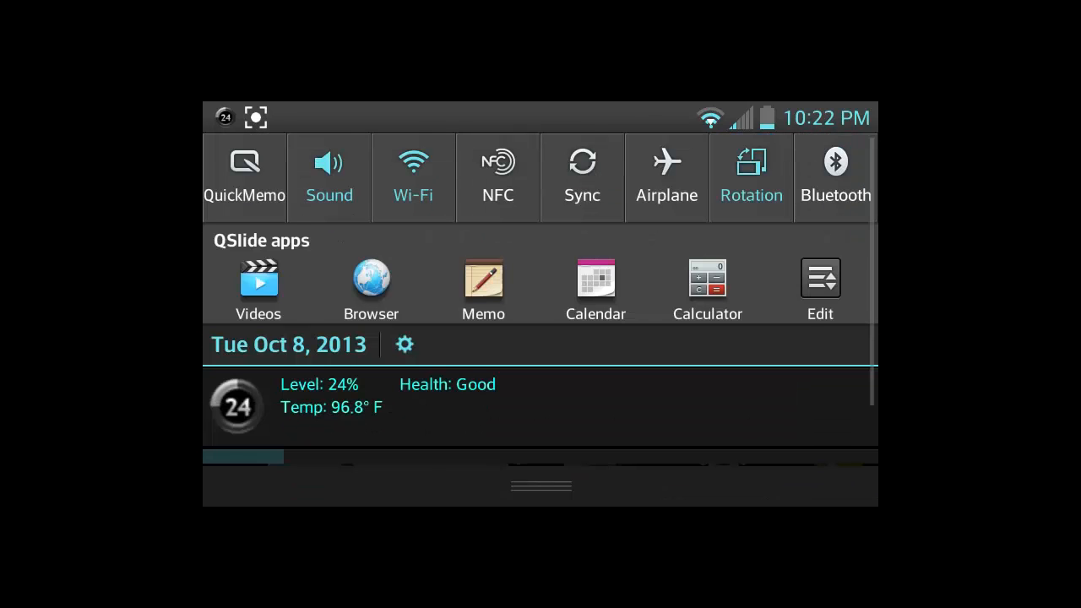